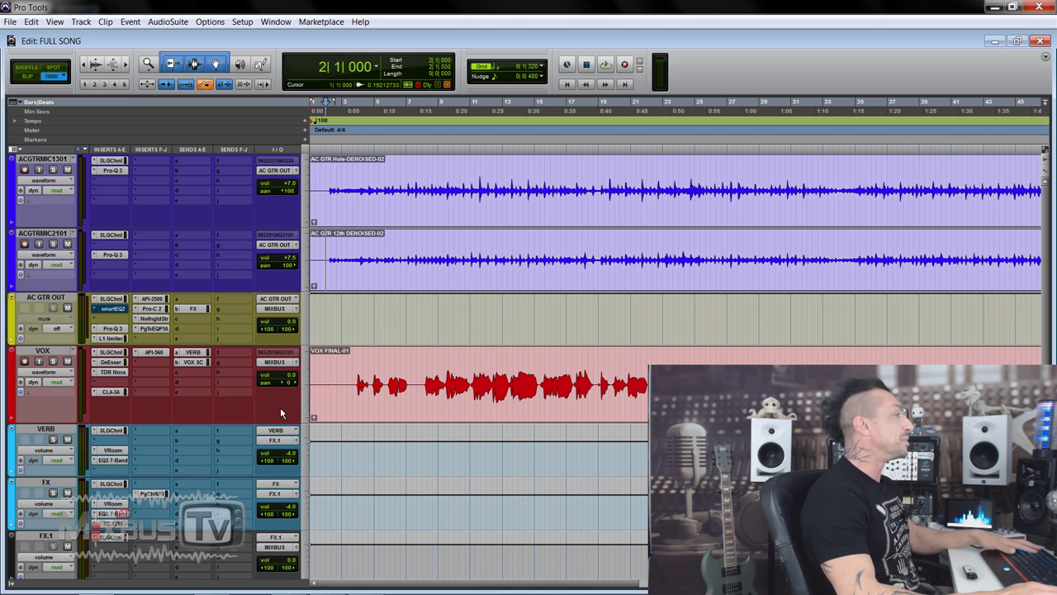
Play the mix with the whole song in view and drag the VOX track lane shorter.
key(r)
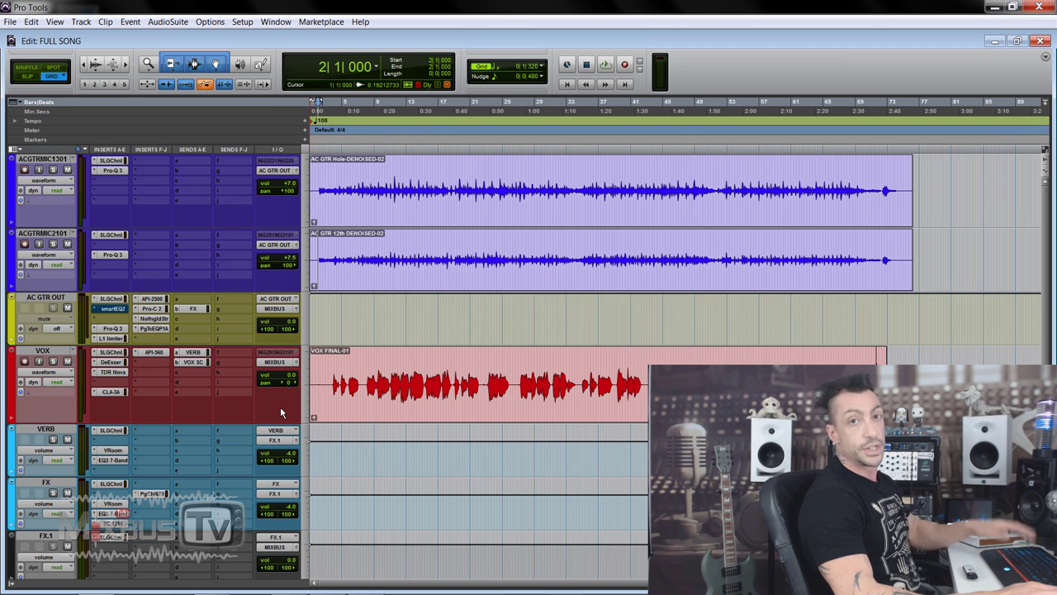
key(t)
key(space)
key(r)
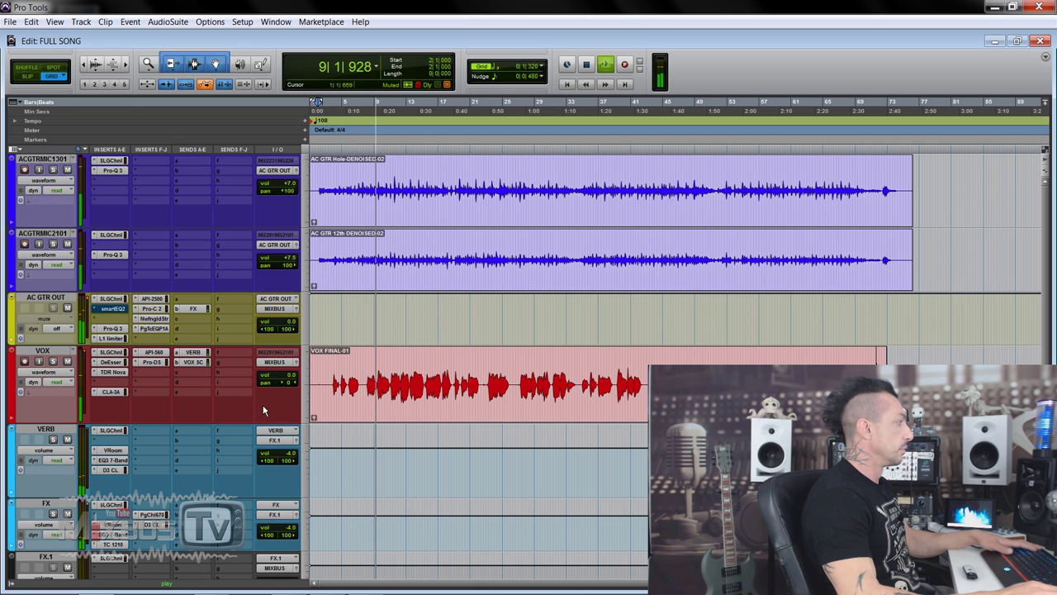
drag(264, 423, 270, 399)
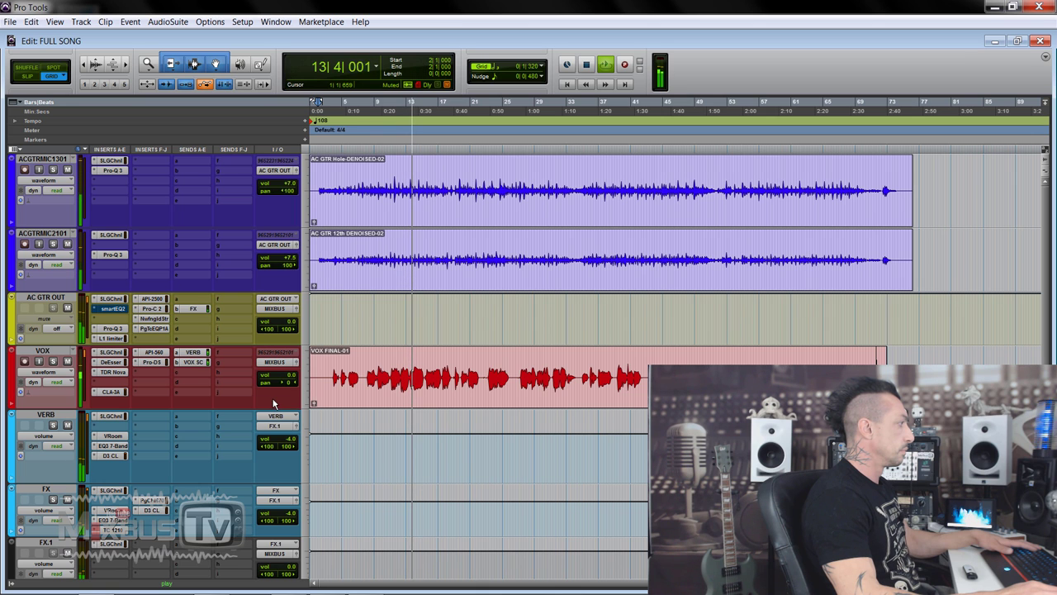
Zoom in and out on the song's opening during playback and make the waveforms taller.
key(ctrl+bracketright)
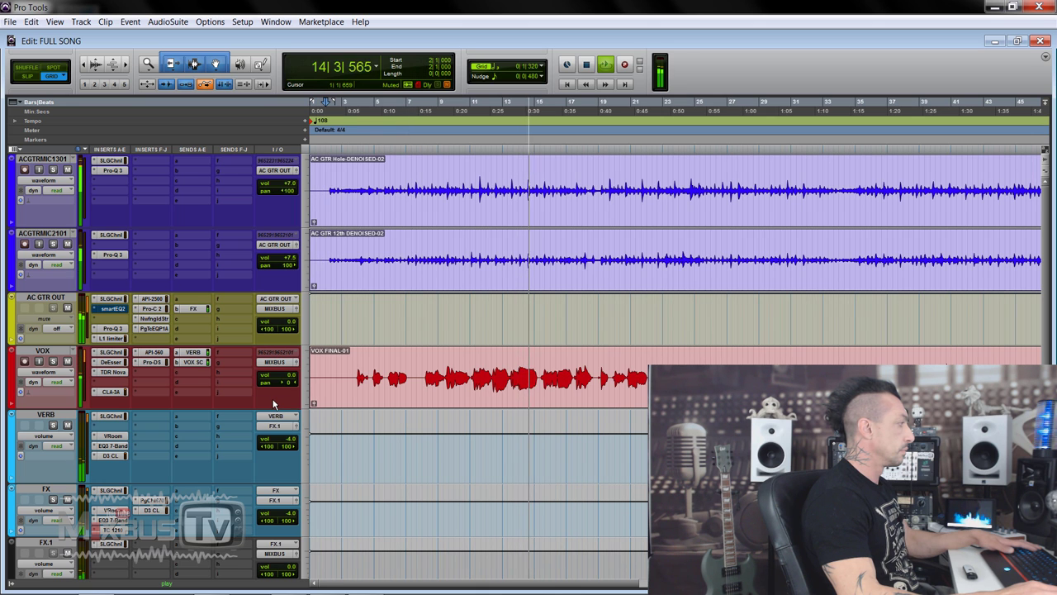
key(ctrl+bracketleft)
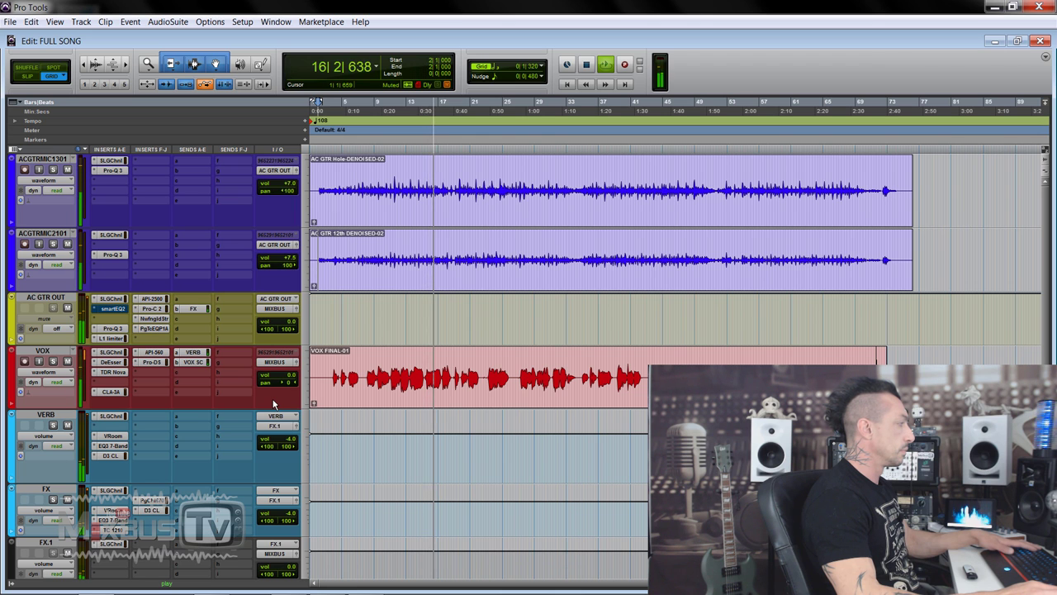
key(ctrl+bracketright)
key(ctrl+bracketright)
key(ctrl+bracketleft)
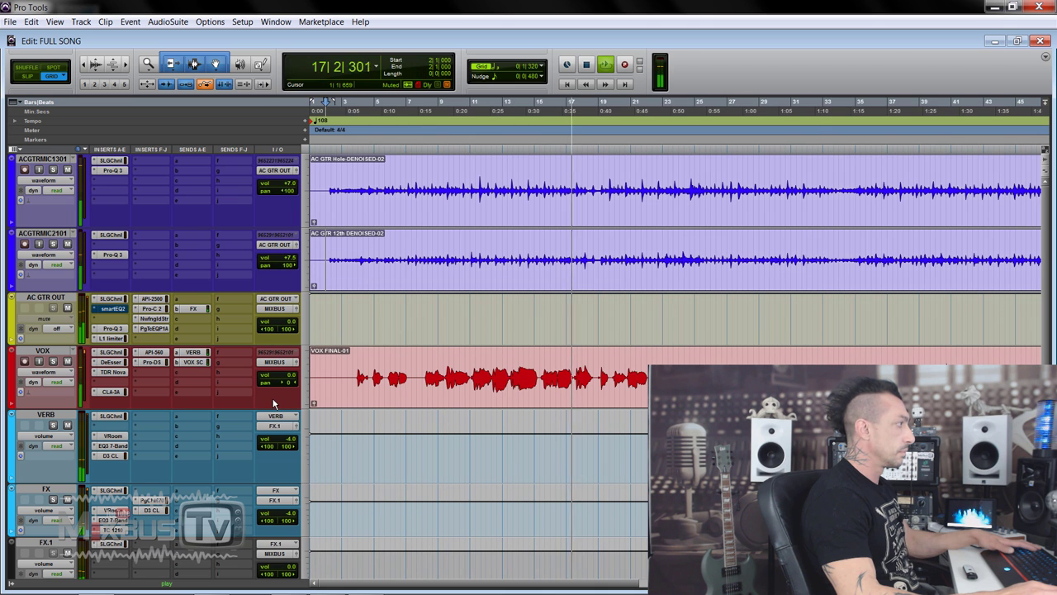
key(ctrl+alt+bracketright)
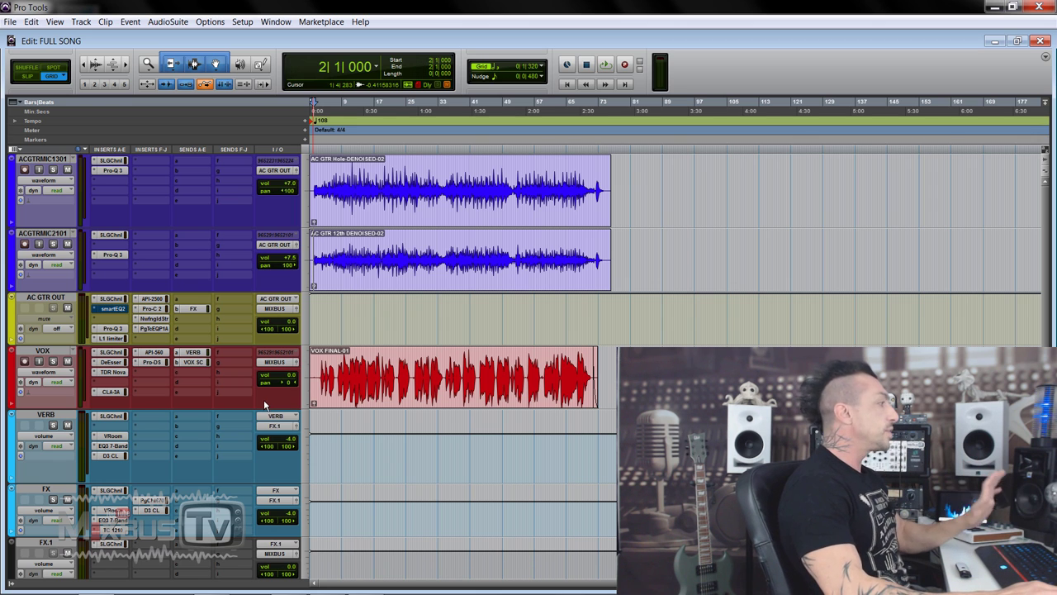
Set the edit point at 11|2|320 in the vocal and scroll MIXBUS into view below FX.1.
click(351, 363)
scroll(351, 363, up, 2)
scroll(419, 363, down, 1)
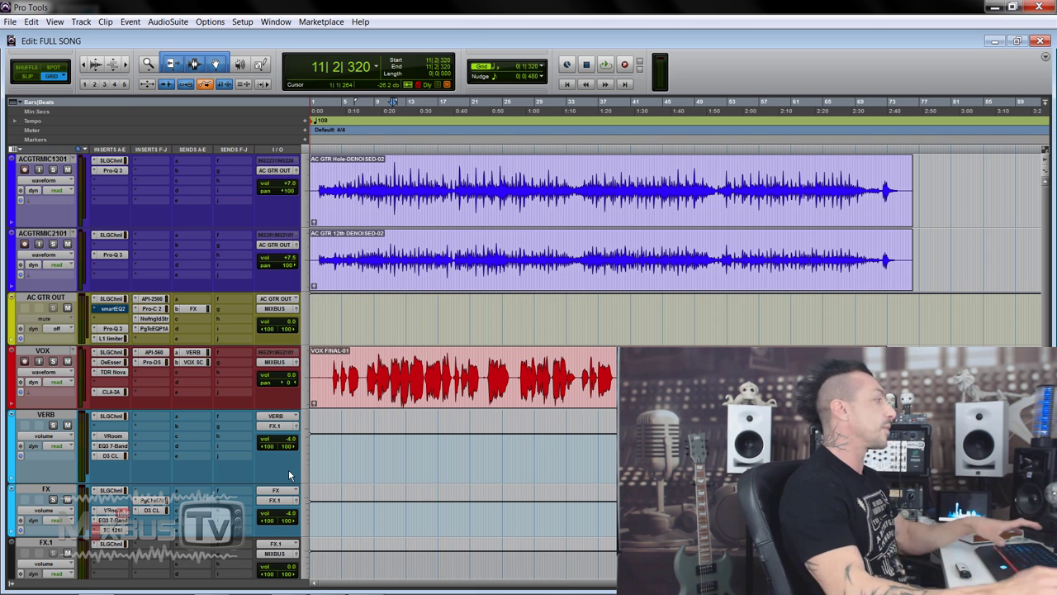
scroll(288, 469, down, 3)
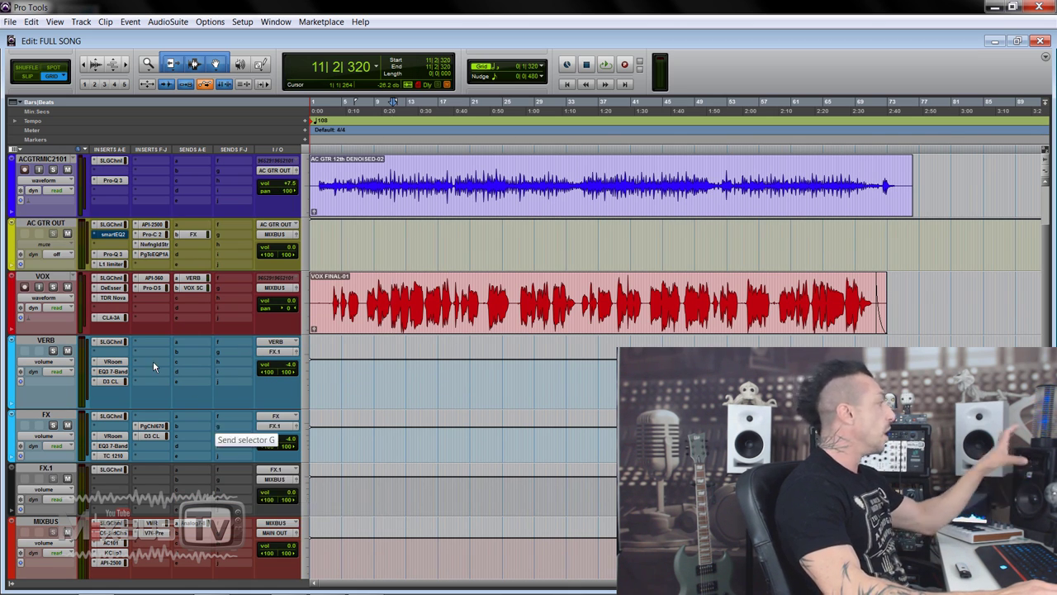
Open FX.1's Output fader, try lower levels during playback, reset to 0.0 dB, then stop.
click(258, 492)
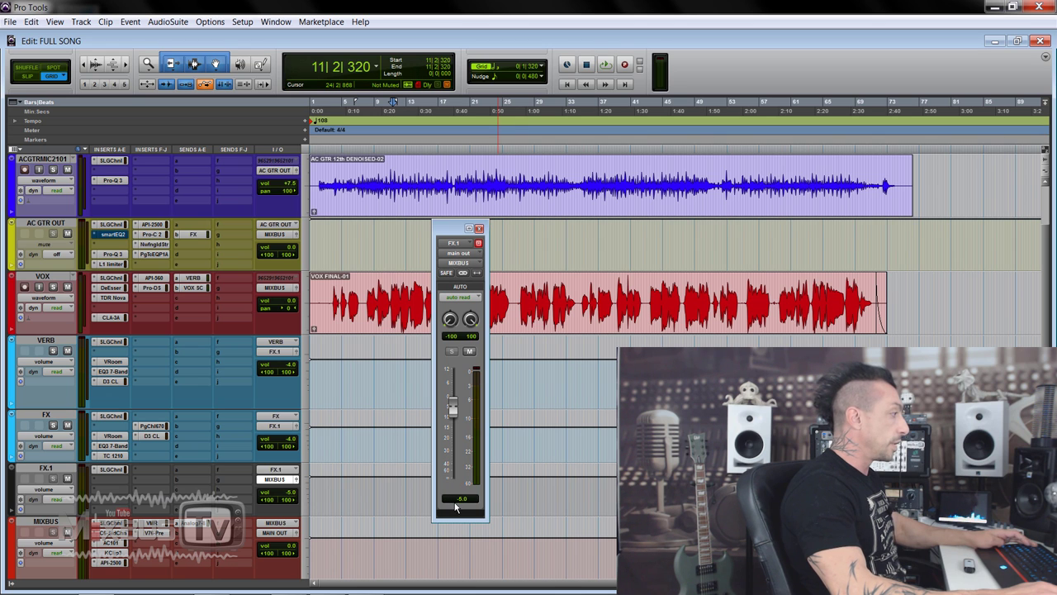
key(space)
drag(452, 405, 452, 413)
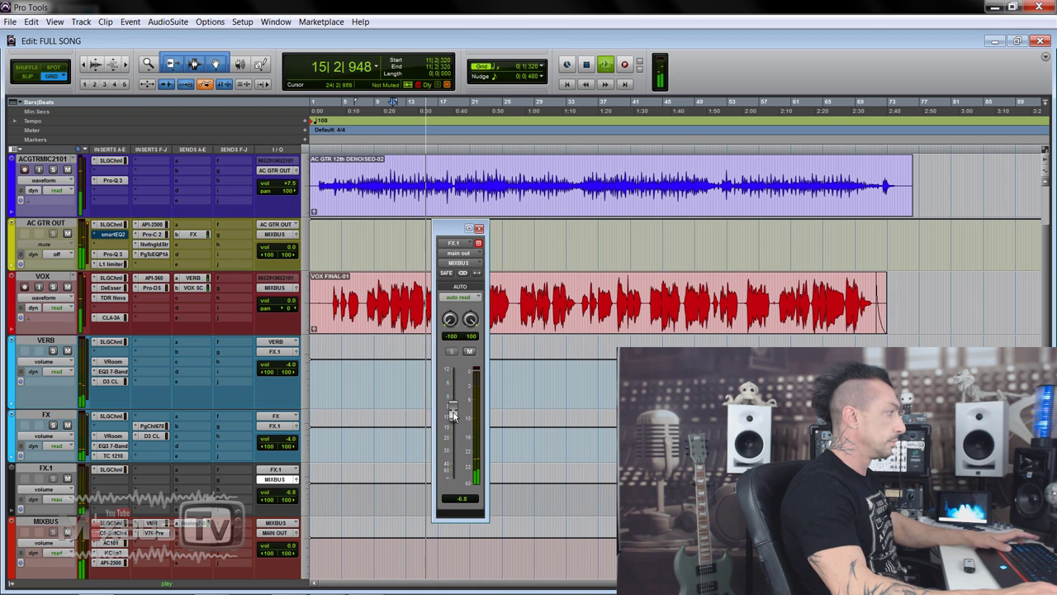
alt+click(453, 413)
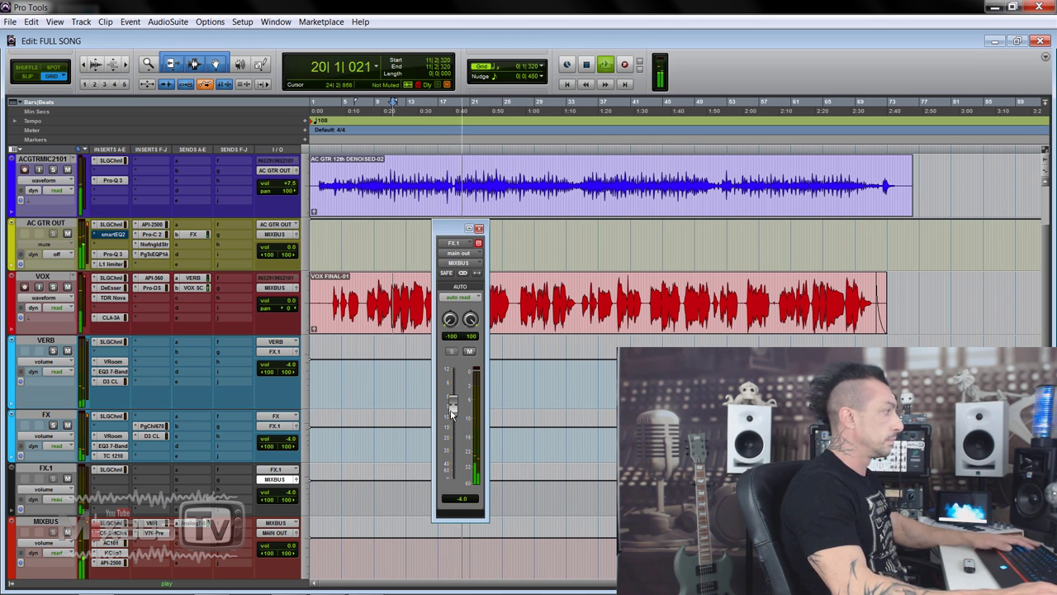
mouse_move(451, 410)
mouse_down()
mouse_move(453, 426)
mouse_move(454, 404)
mouse_up()
key(space)
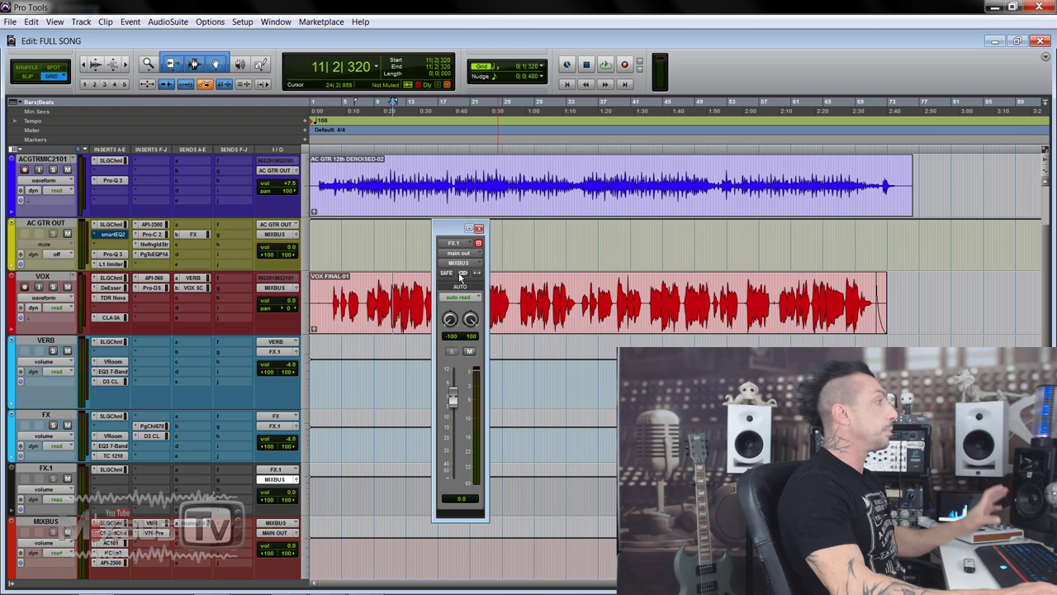
Close the FX.1 Output window and set the edit point at bar 2, zoomed on the opening bars.
click(479, 228)
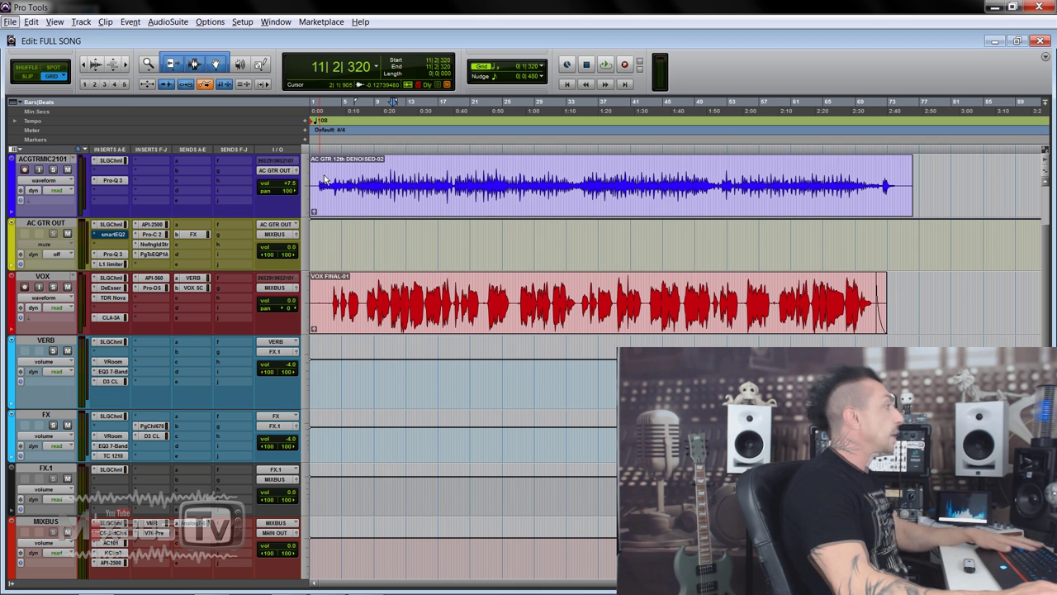
click(324, 200)
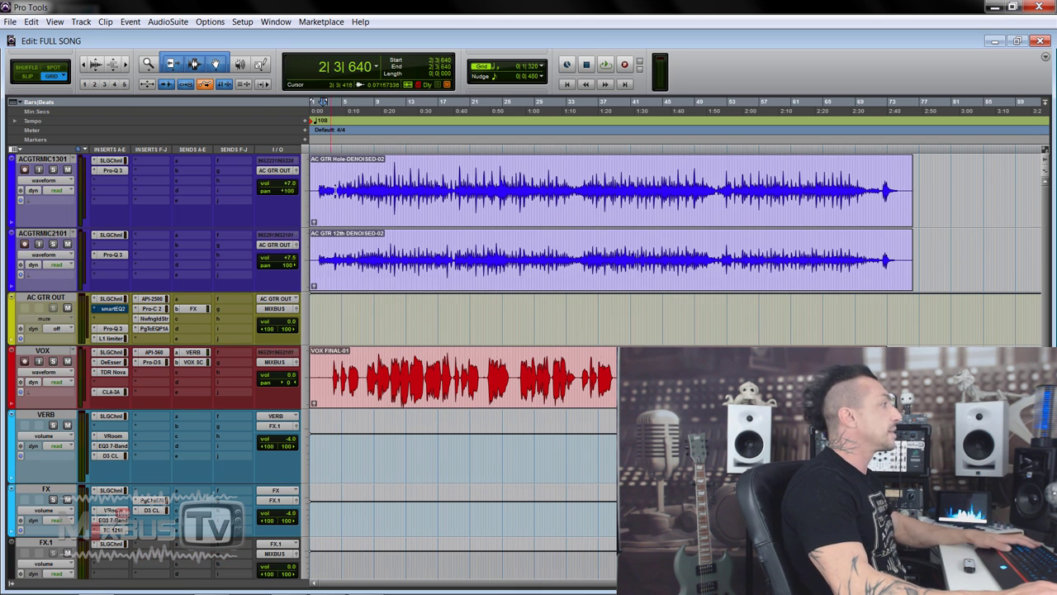
key(ctrl+bracketright)
key(ctrl+bracketright)
click(341, 179)
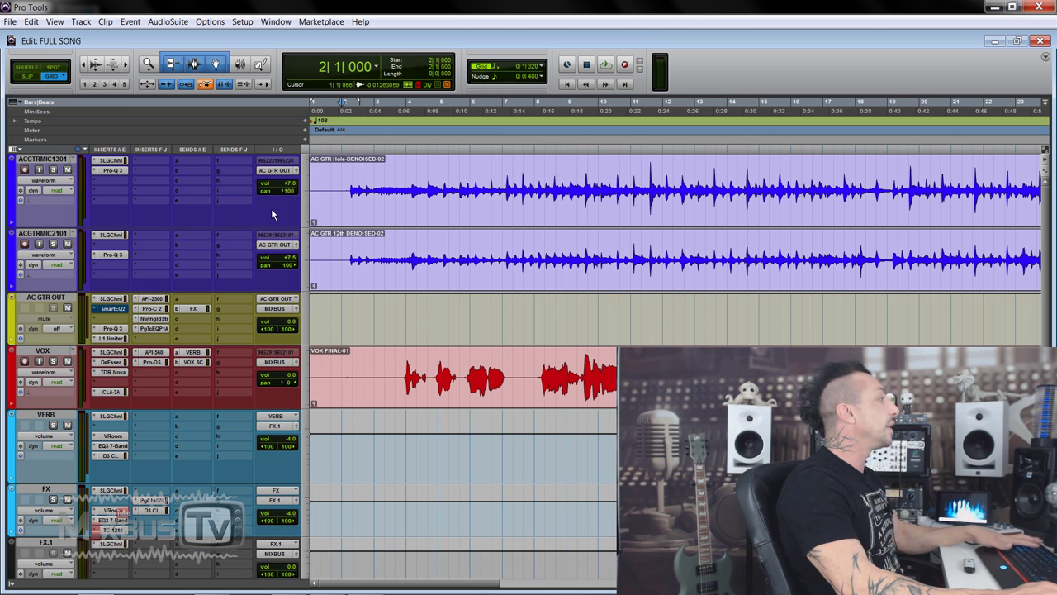
key(ctrl+bracketleft)
key(ctrl+bracketleft)
key(ctrl+bracketright)
key(ctrl+bracketleft)
key(ctrl+bracketright)
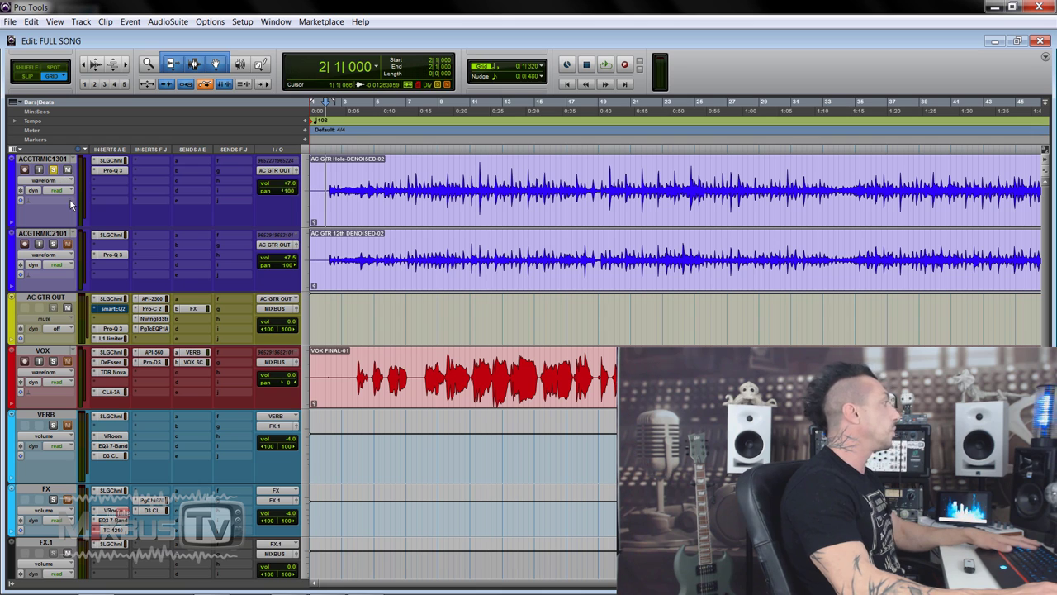
Bypass the guitar mic tracks' plugins and audition from 4|3|640.
click(113, 169)
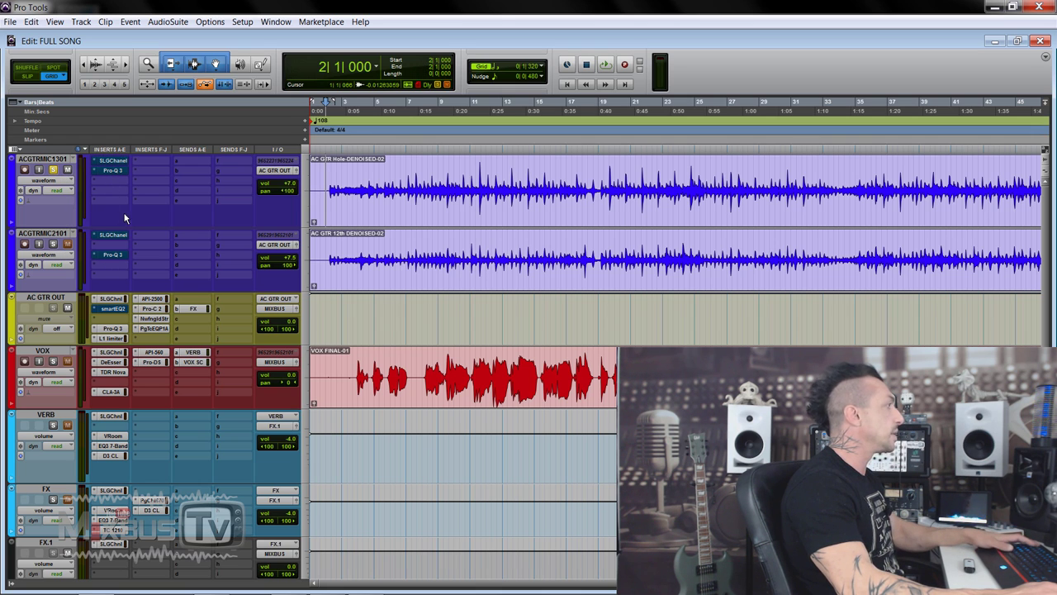
click(369, 190)
key(space)
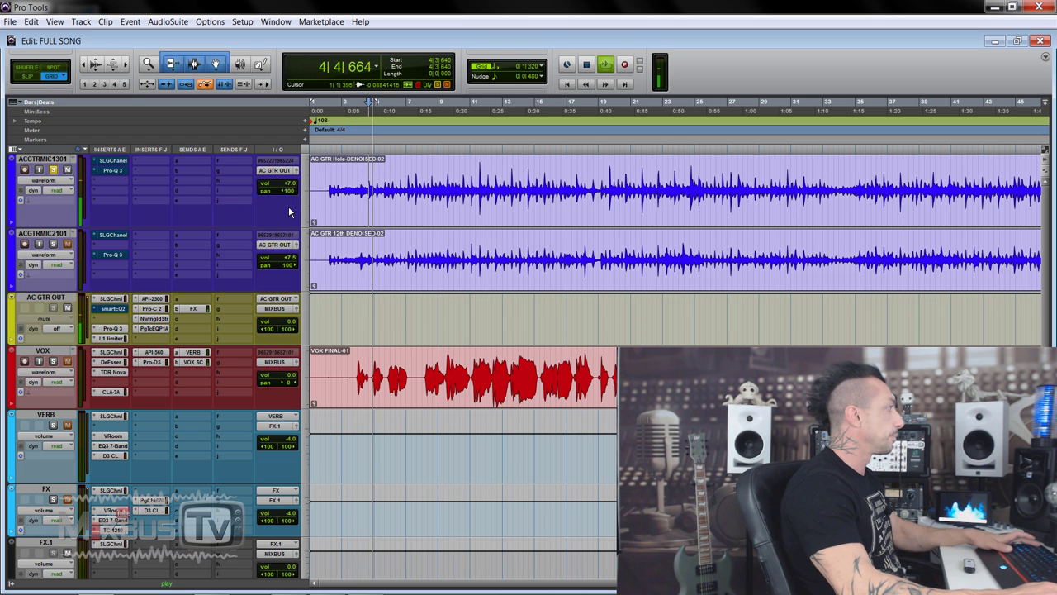
key(space)
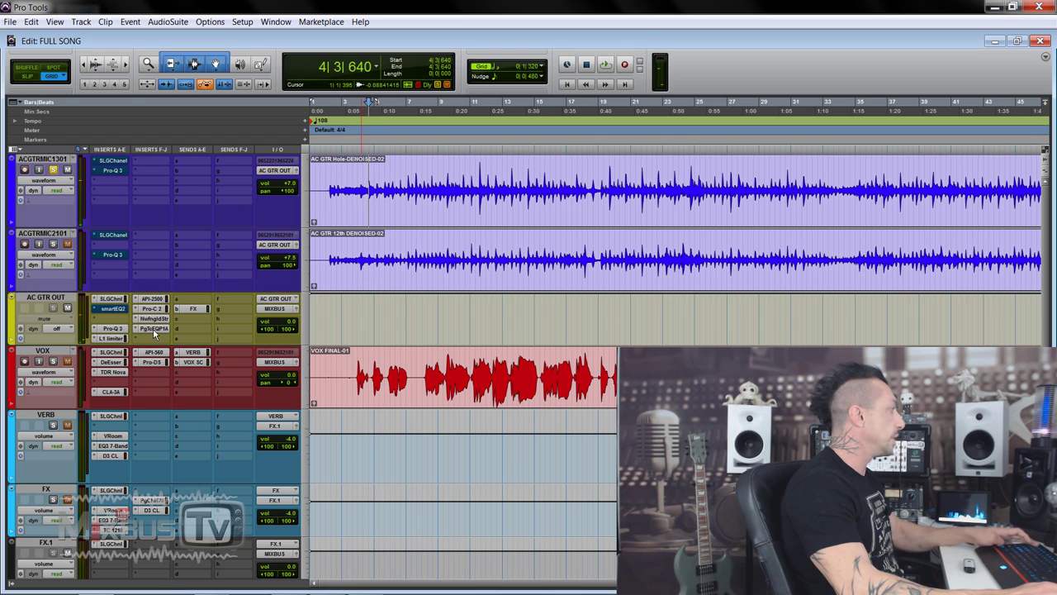
Bypass all AC GTR OUT inserts, including API-2500, Pro-C 2, L1, SLGChanel and smartEQ2.
ctrl+click(153, 329)
ctrl+click(153, 318)
ctrl+click(153, 308)
ctrl+click(153, 299)
ctrl+click(120, 337)
ctrl+click(120, 307)
ctrl+click(111, 298)
Play the passage from 4|3|640 three times to compare the unprocessed guitar sound.
key(space)
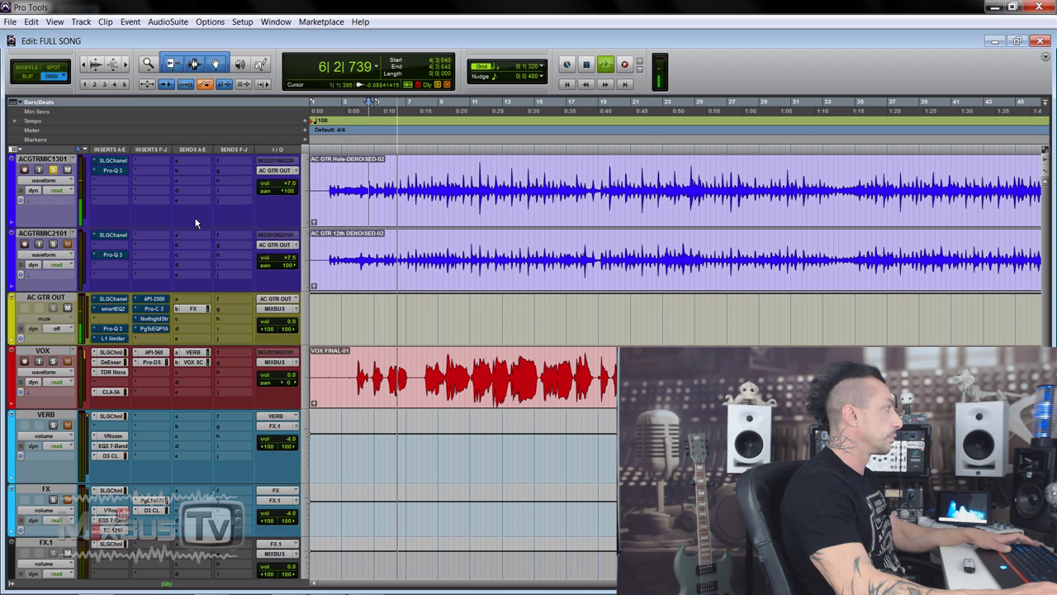
key(space)
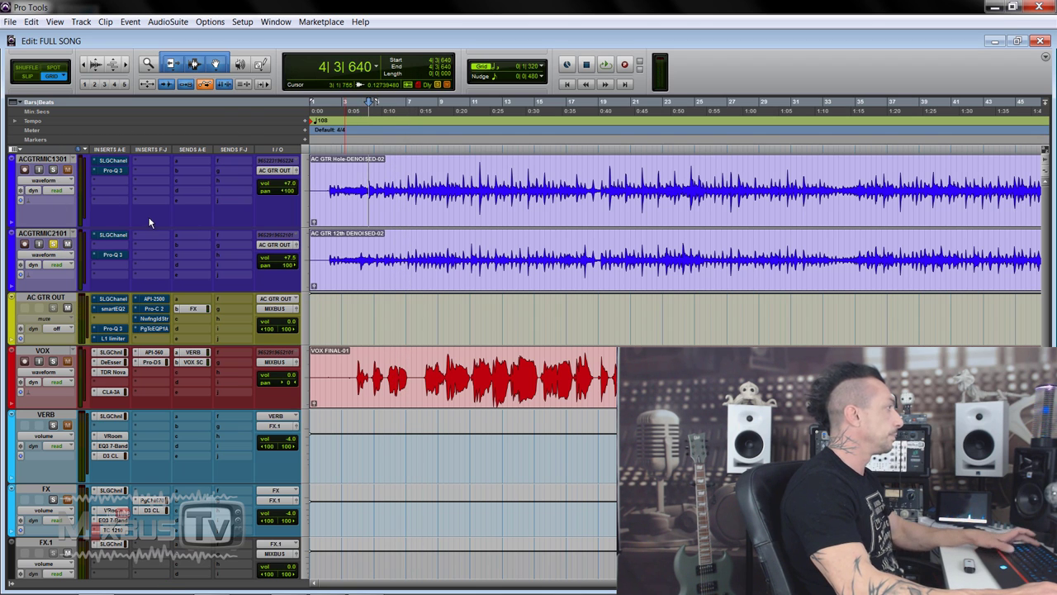
key(space)
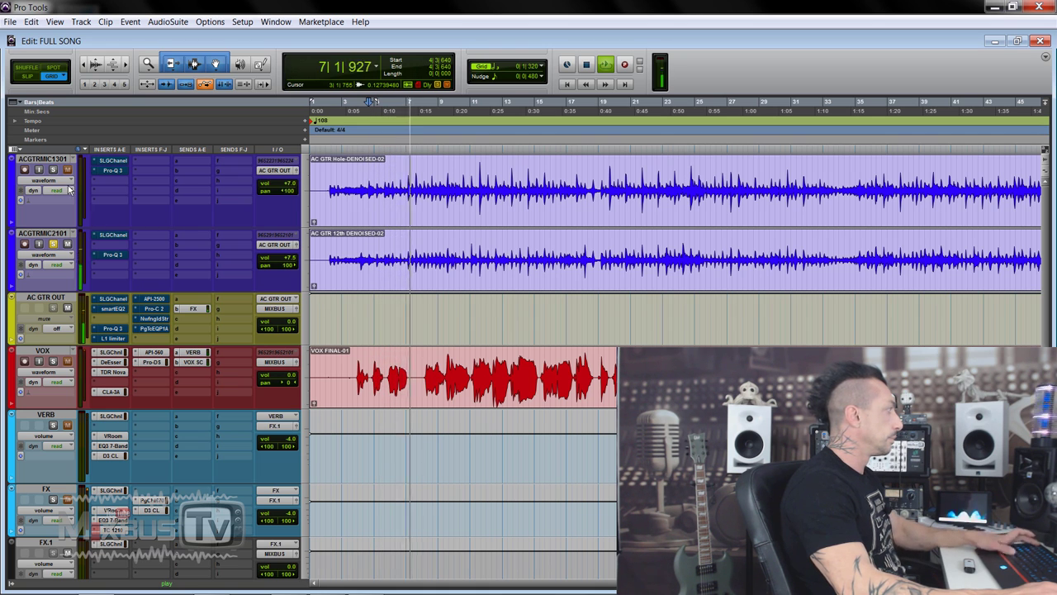
key(space)
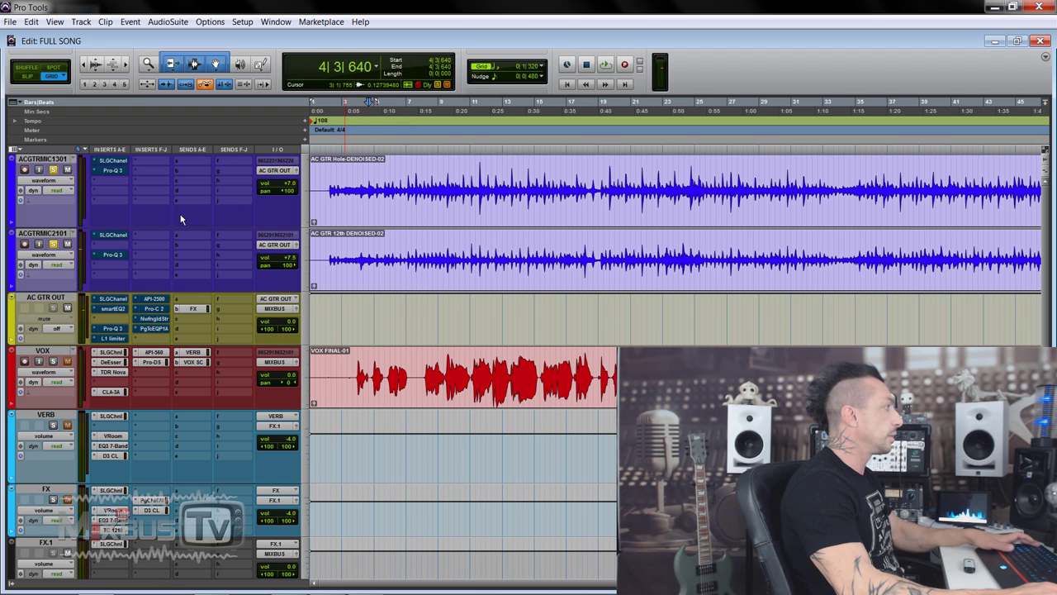
key(space)
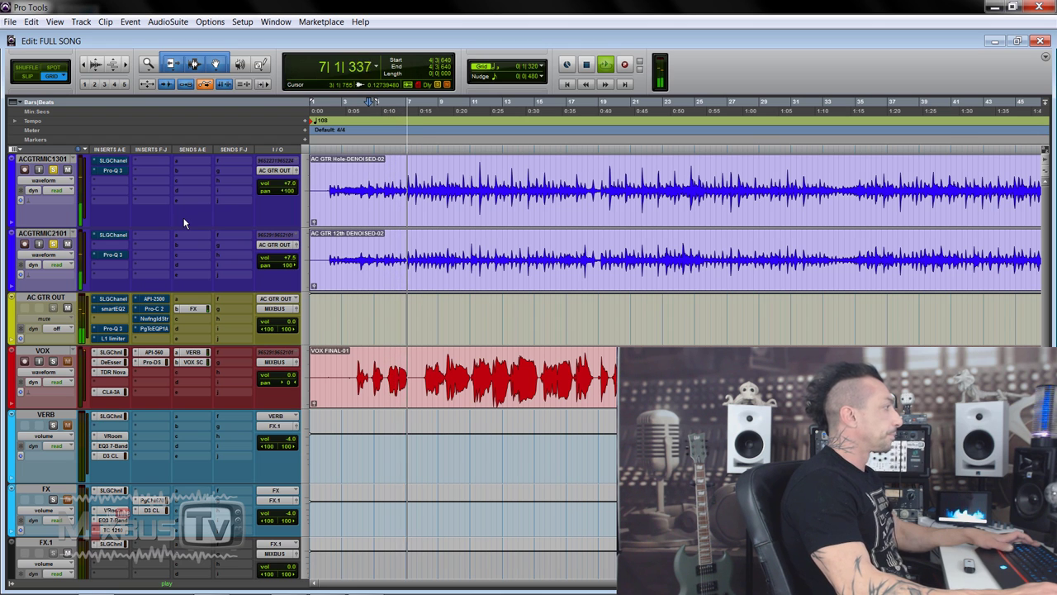
key(space)
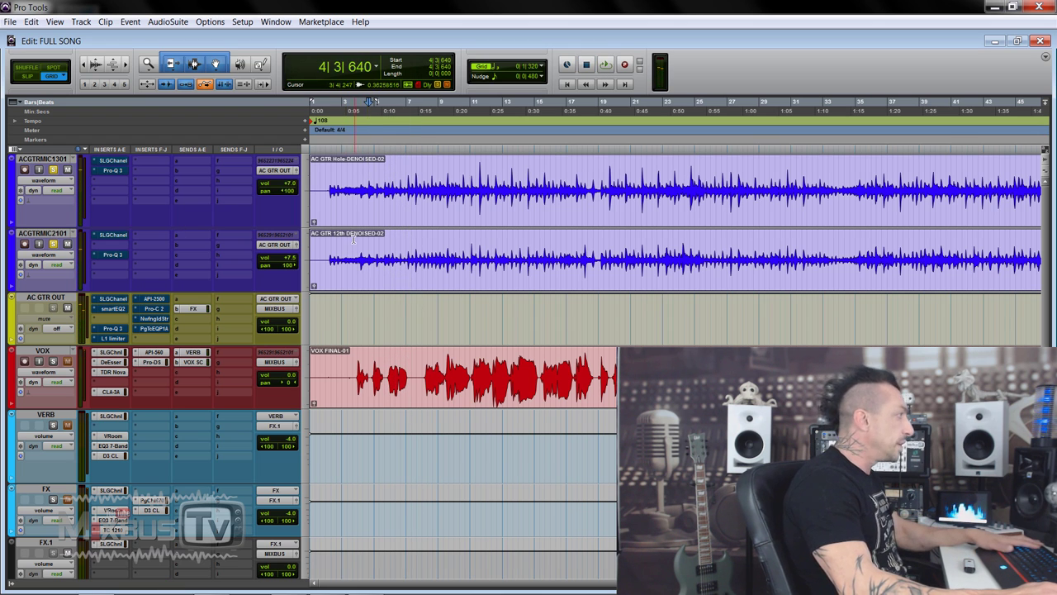
Switch the second guitar track to the de-clicked playlist, zoomed in on the opening bars.
drag(391, 248, 342, 252)
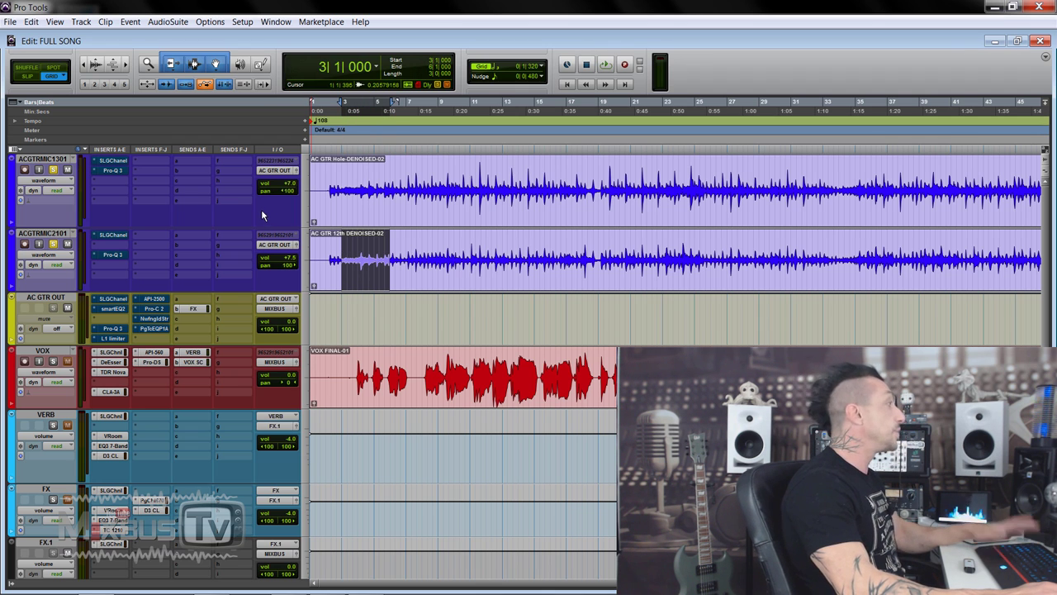
click(327, 254)
key(ctrl+bracketright)
key(ctrl+bracketright)
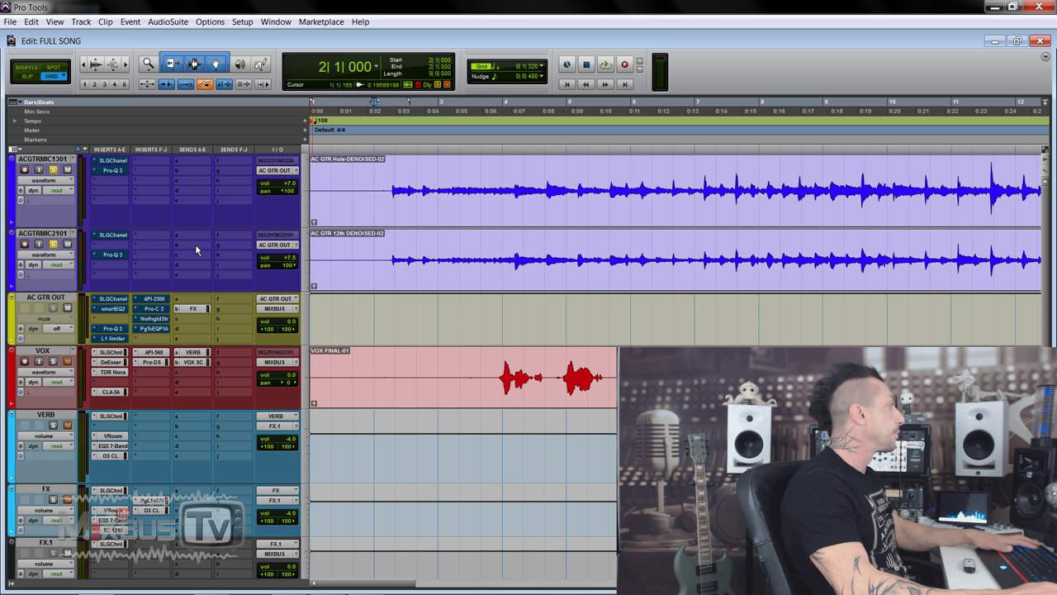
click(73, 233)
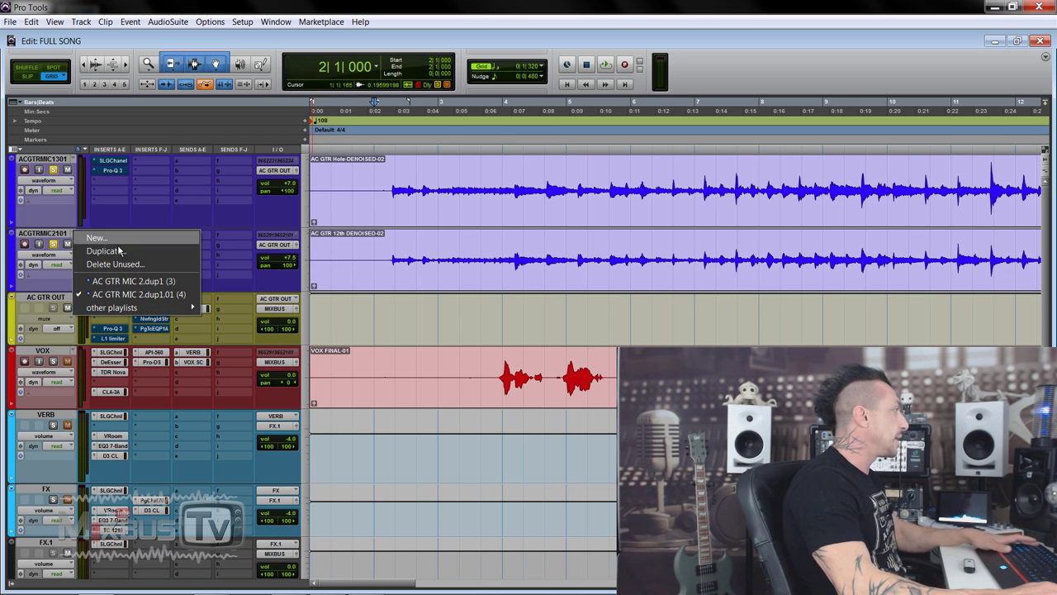
click(149, 282)
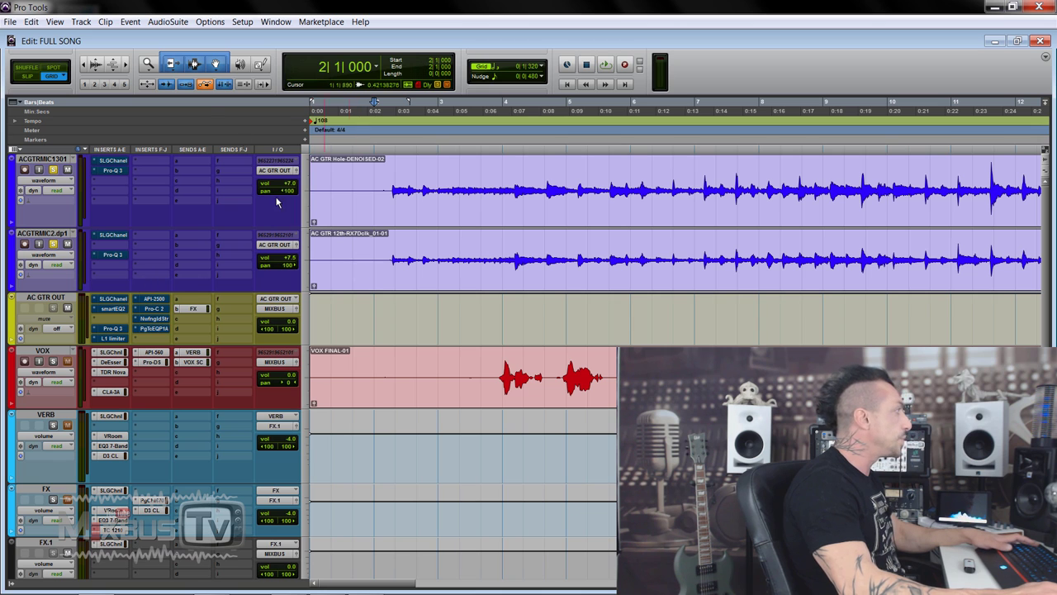
Make the second guitar track and its waveforms taller and select the opening silence.
click(97, 64)
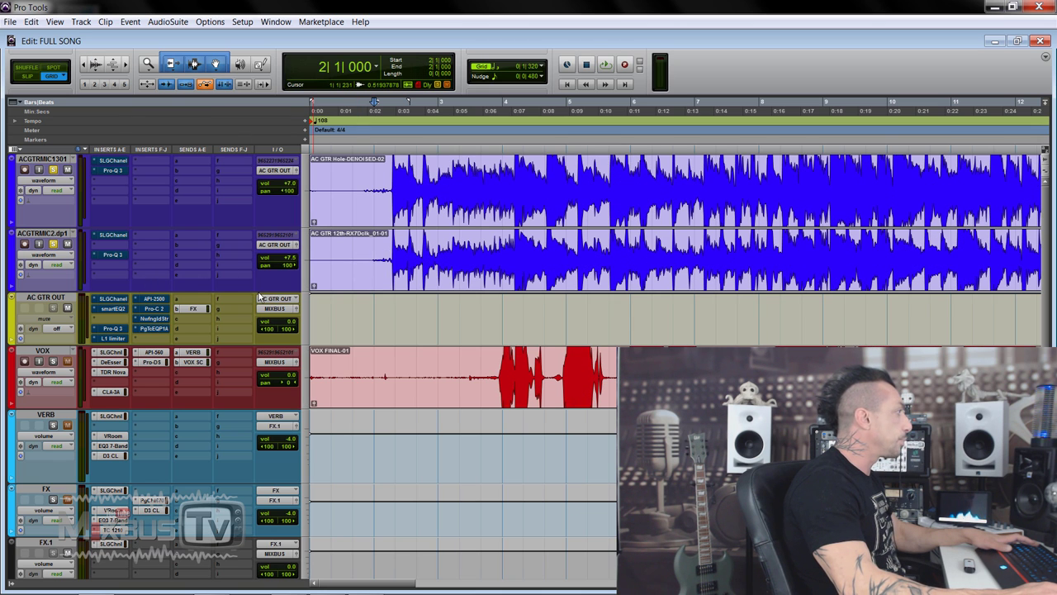
drag(258, 295, 258, 436)
key(ctrl+bracketleft)
key(ctrl+bracketright)
drag(374, 304, 261, 309)
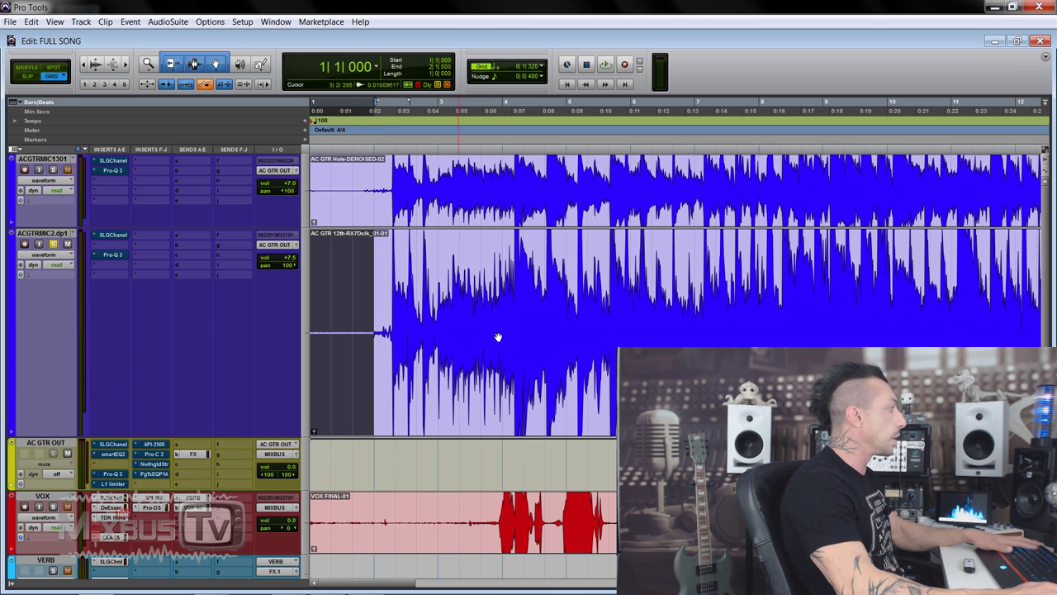
Insert SSL G-Channel on the second guitar track with output gain at 12.0.
click(151, 267)
click(218, 303)
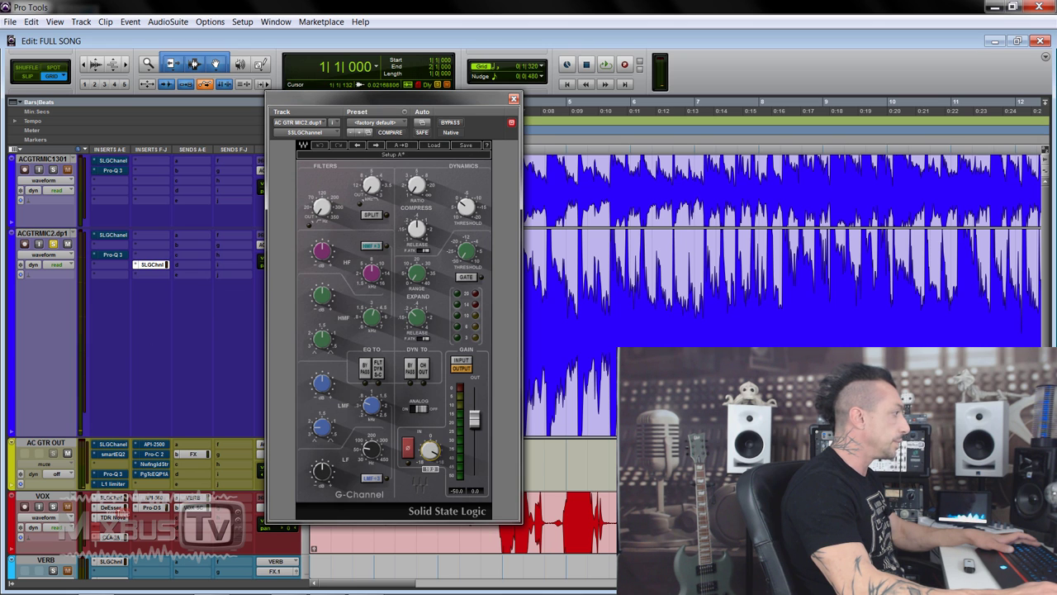
drag(475, 421, 497, 219)
click(512, 99)
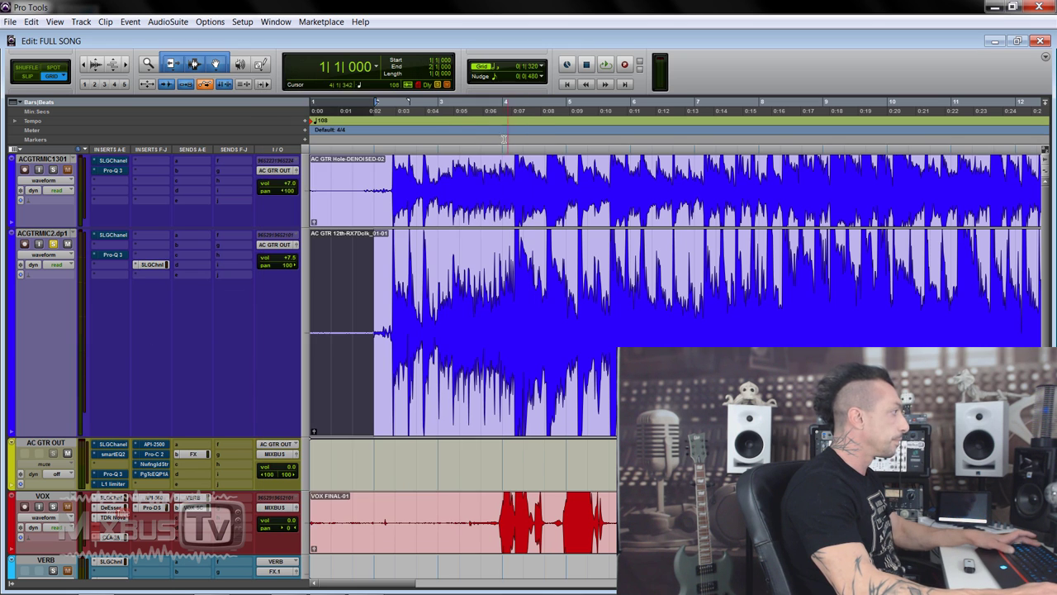
A/B the denoised and de-clicked playlists during playback, ending on denoised.
key(space)
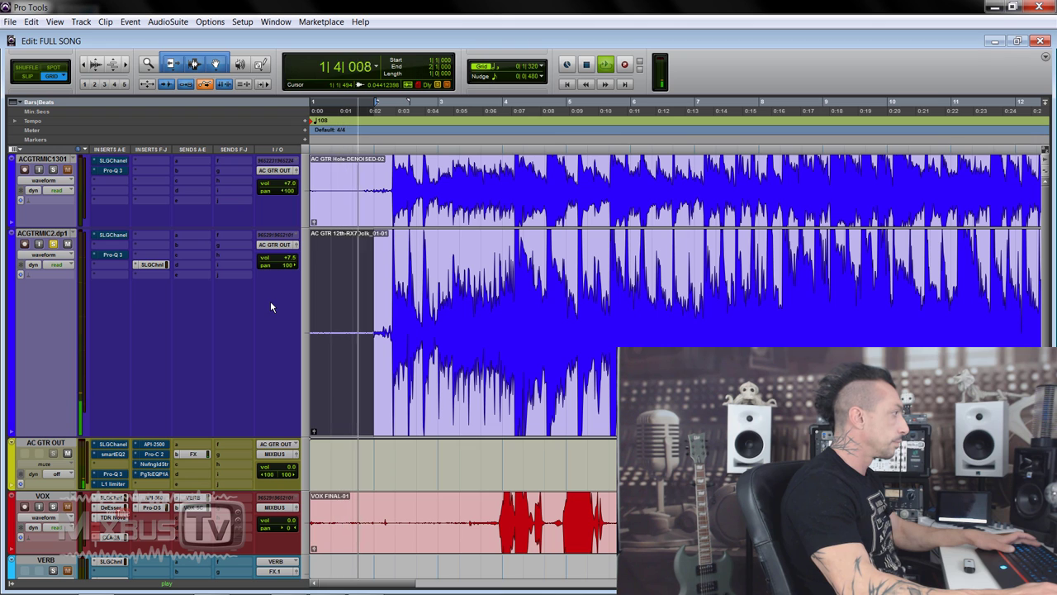
key(space)
key(space)
key(space)
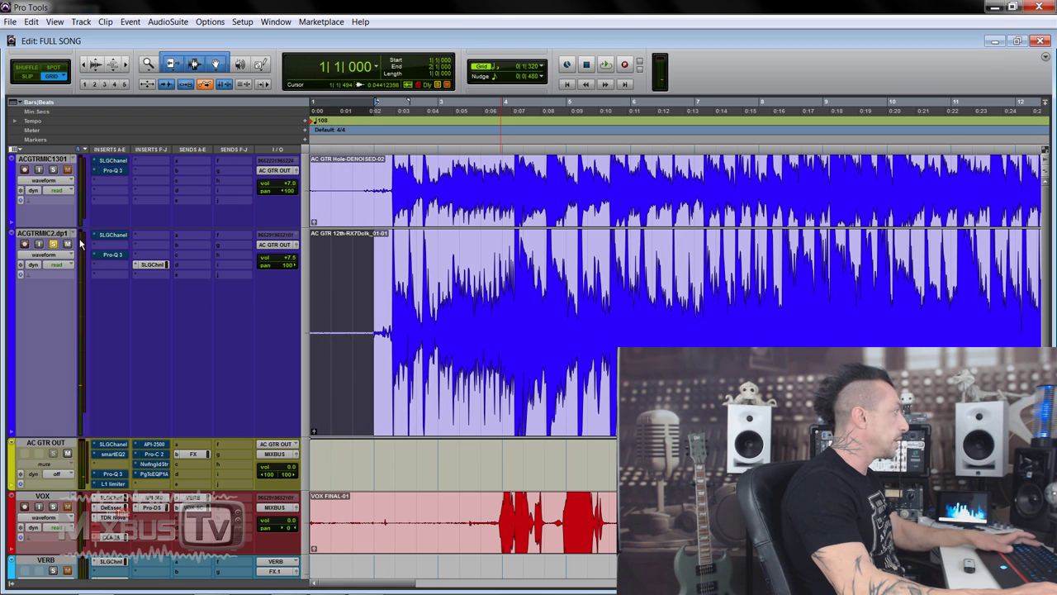
click(71, 235)
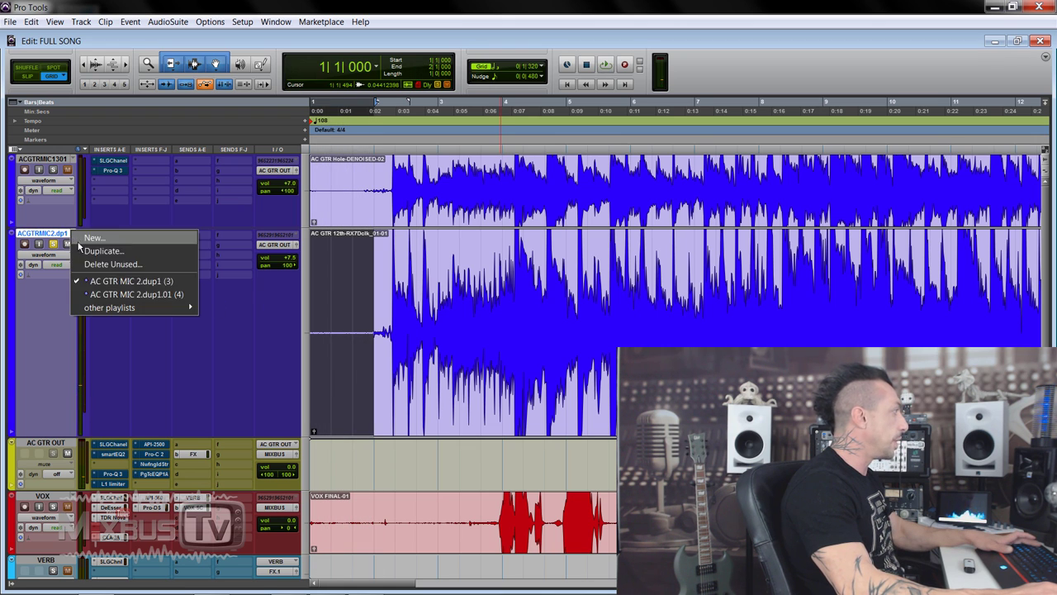
click(123, 294)
key(space)
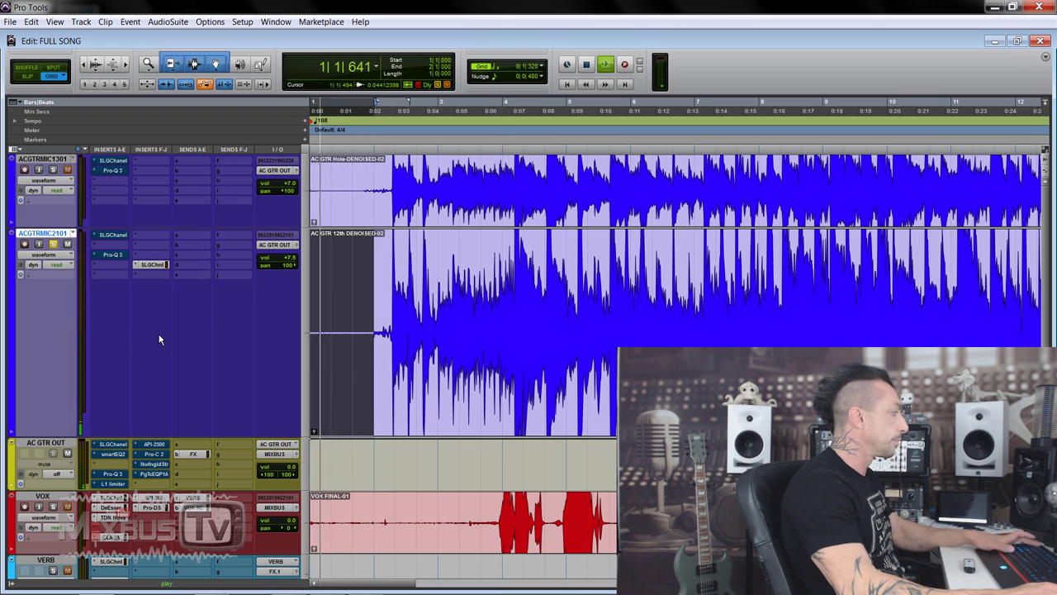
click(72, 235)
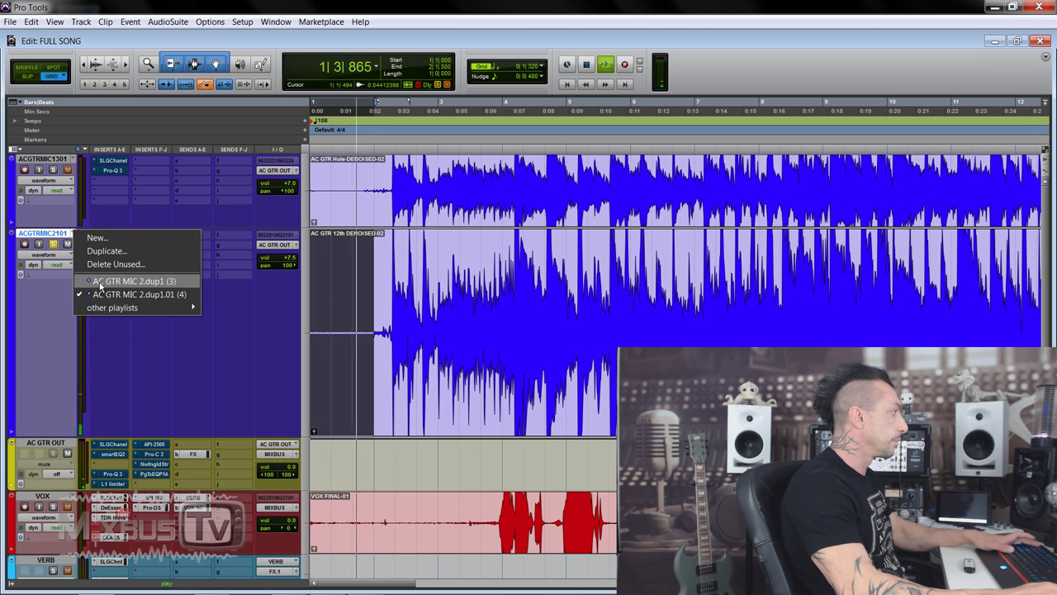
click(100, 284)
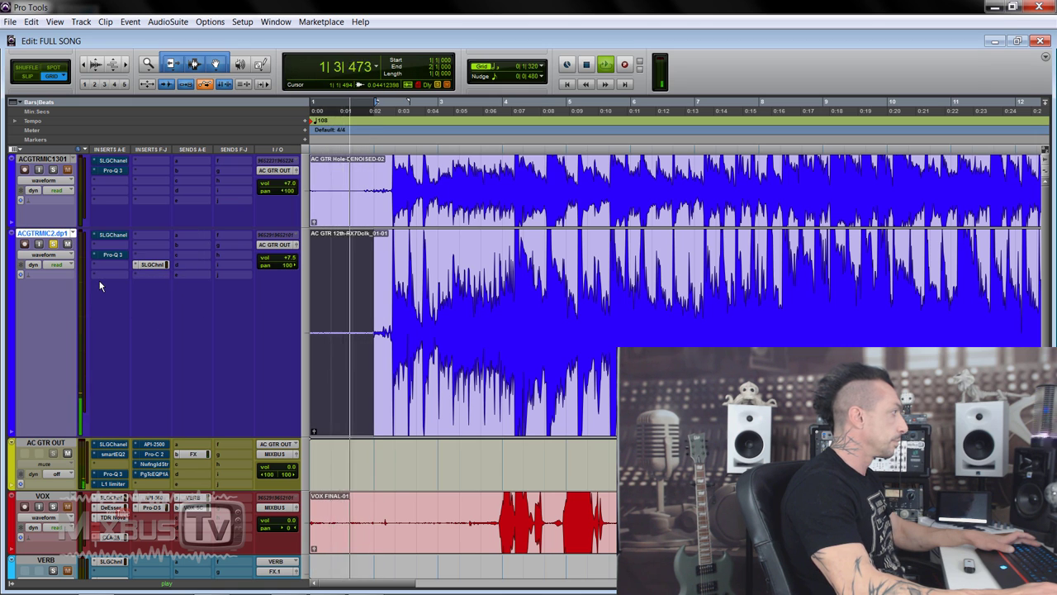
click(72, 234)
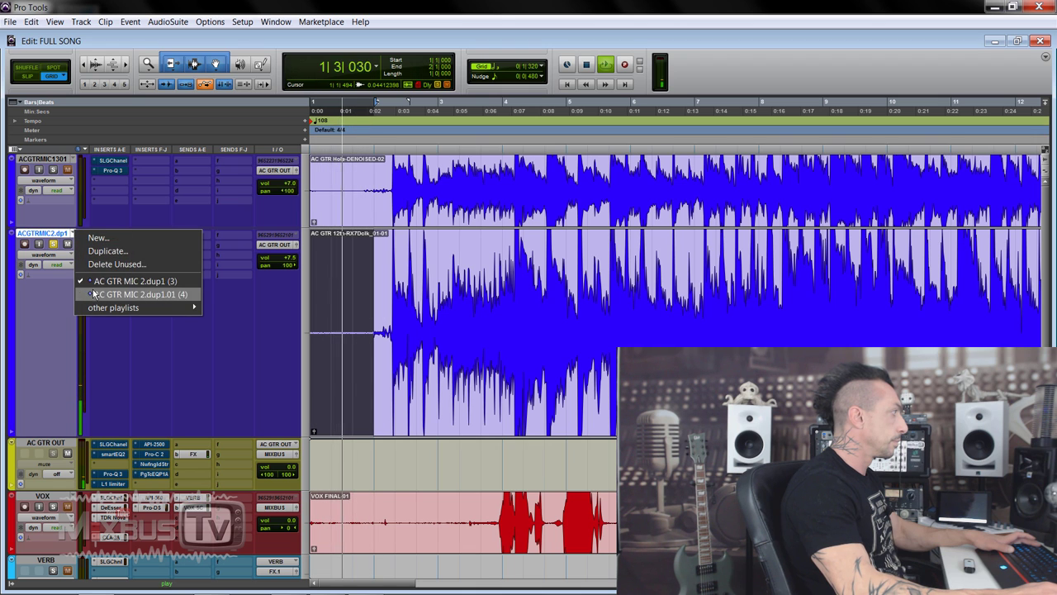
click(92, 294)
key(space)
Select 17|3|640 to 20|1|000 on the guitar track and play it.
click(137, 265)
click(171, 270)
key(ctrl+[)
key(ctrl+[)
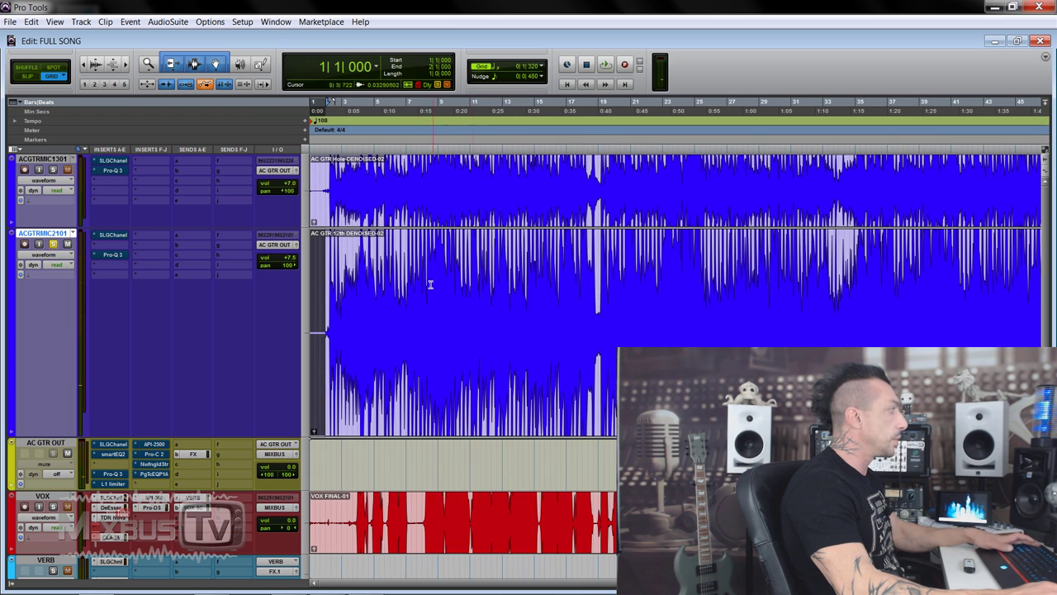
drag(422, 295, 692, 298)
drag(568, 285, 628, 286)
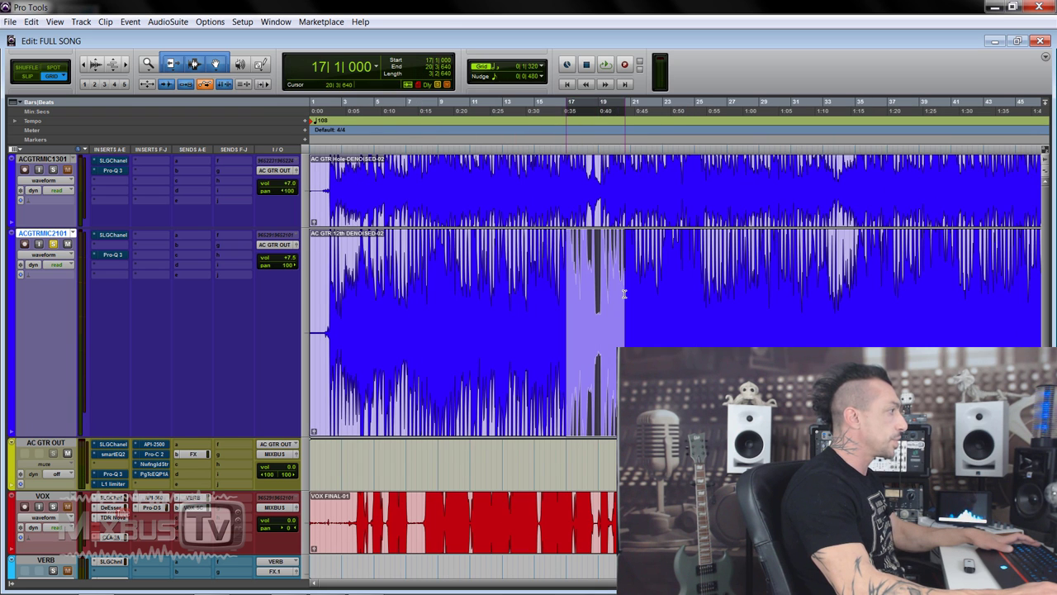
key(ctrl+])
key(ctrl+])
drag(561, 287, 707, 295)
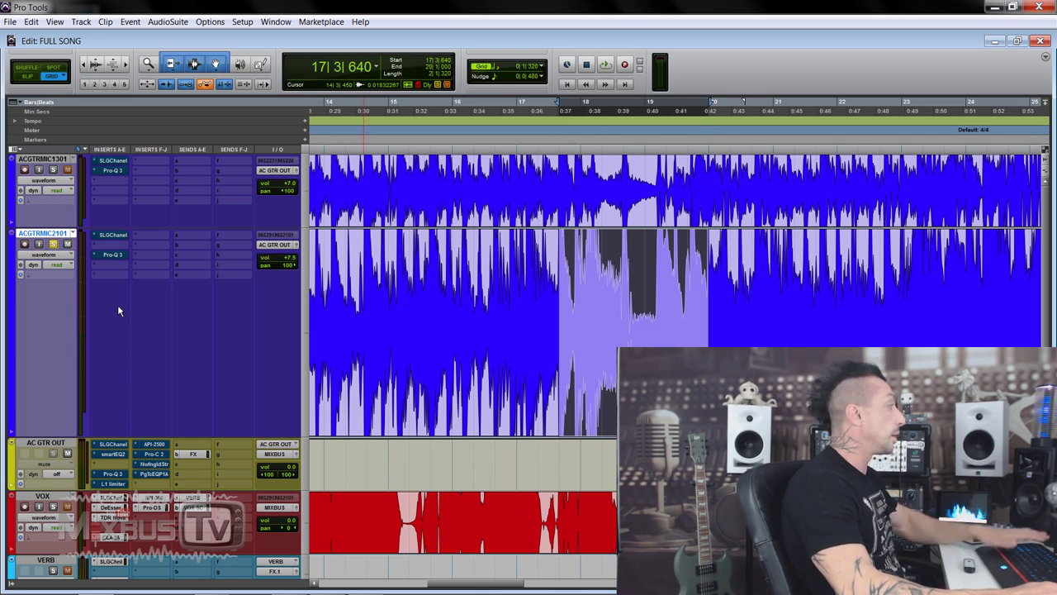
key(space)
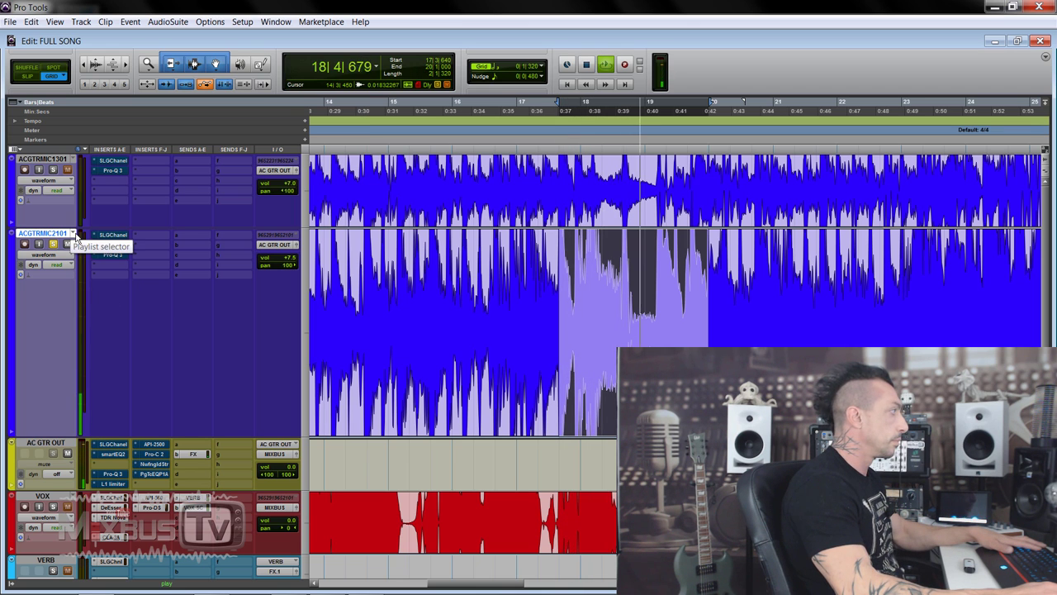
Compare playlists on that passage, then on 18|3|640–19|1|000, ending on denoised.
click(74, 234)
click(103, 277)
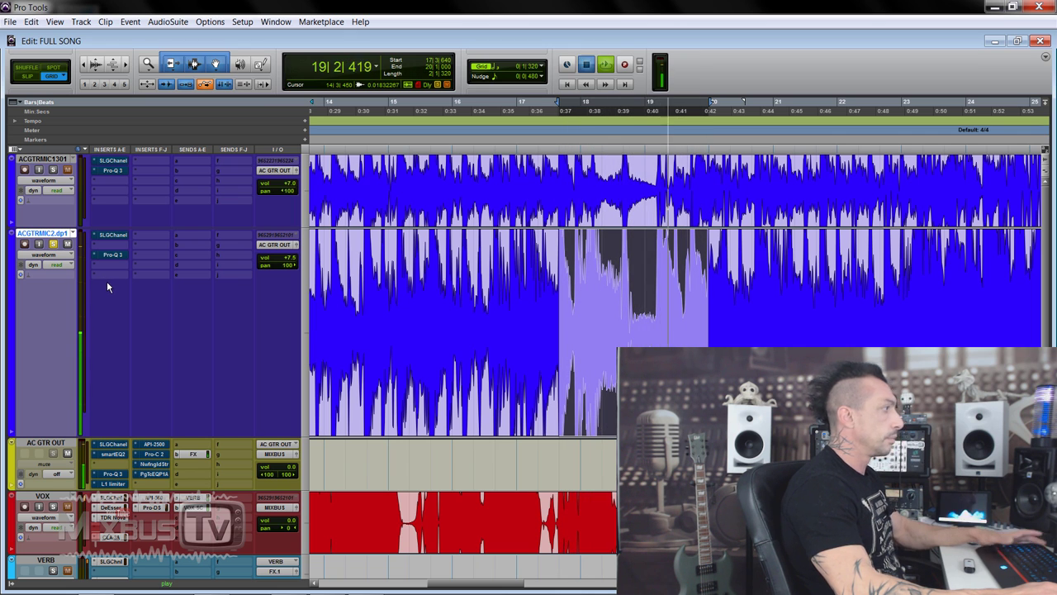
key(space)
drag(624, 288, 665, 288)
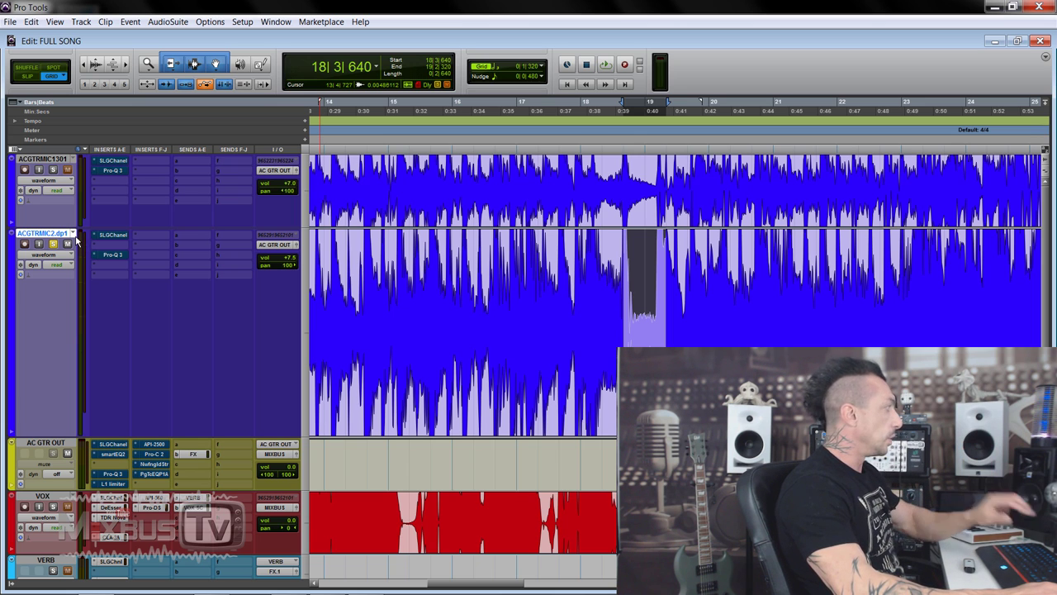
key(space)
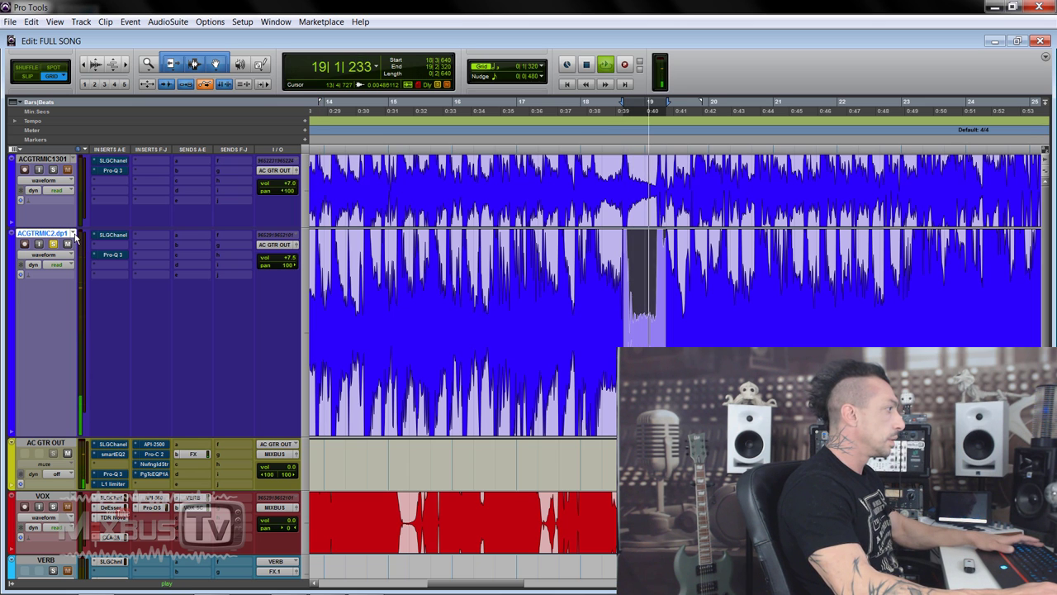
click(74, 236)
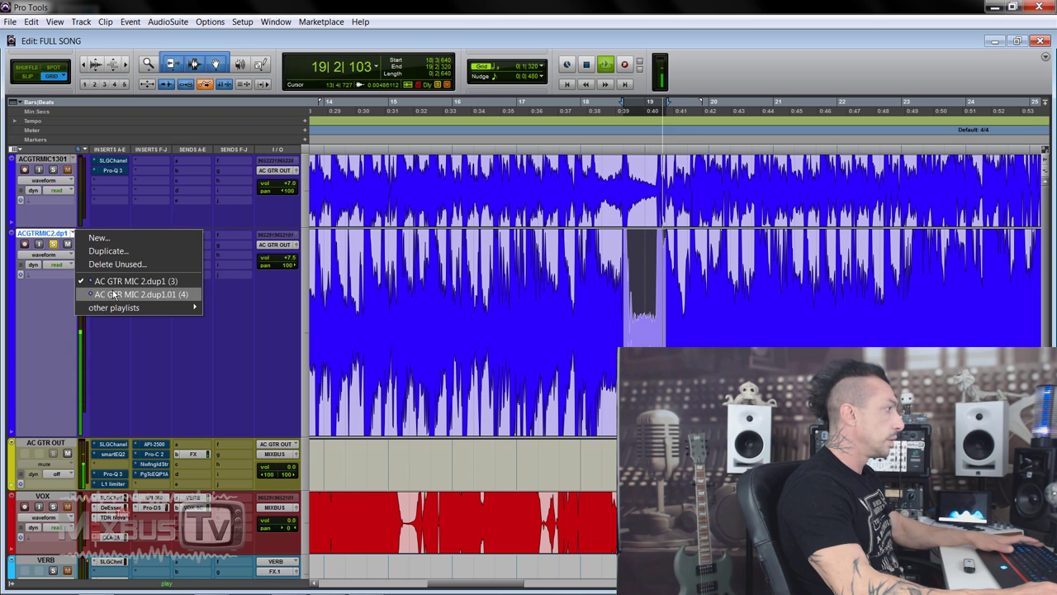
click(114, 294)
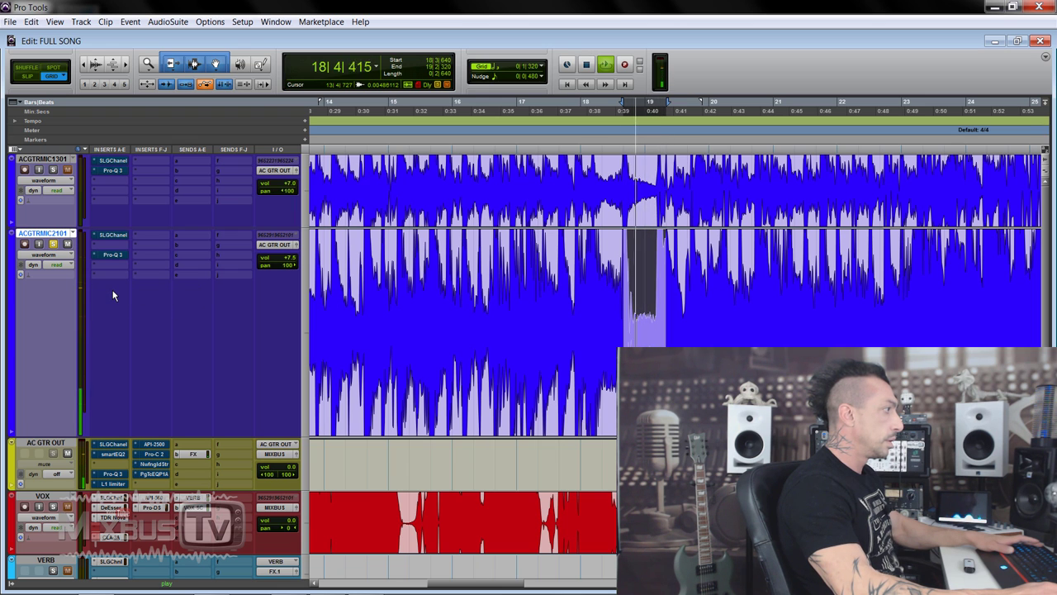
key(space)
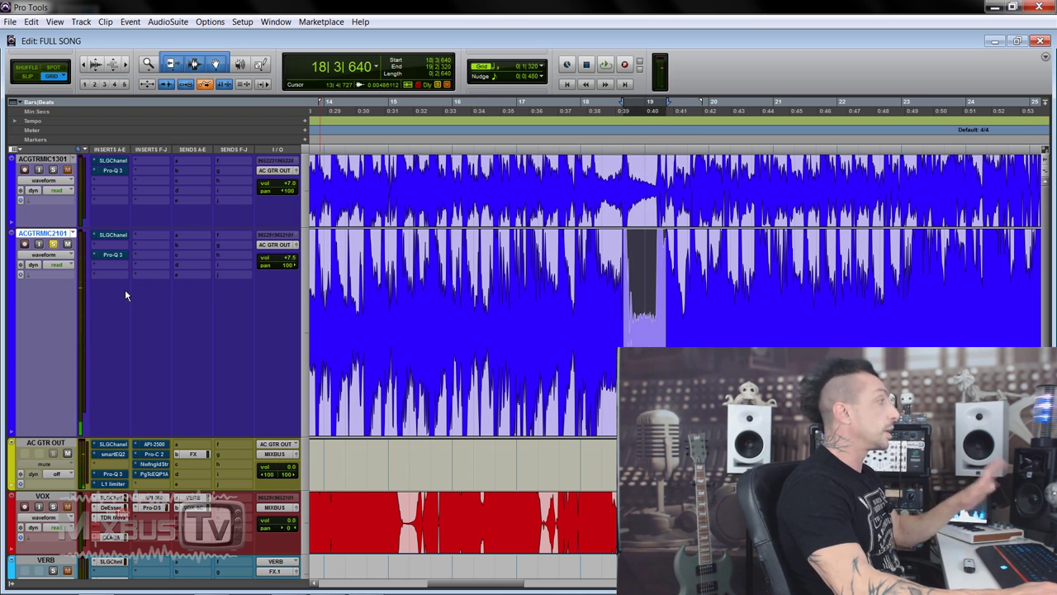
Zoom out to the whole song and restore normal waveform height.
key(ctrl+bracketleft)
key(ctrl+bracketleft)
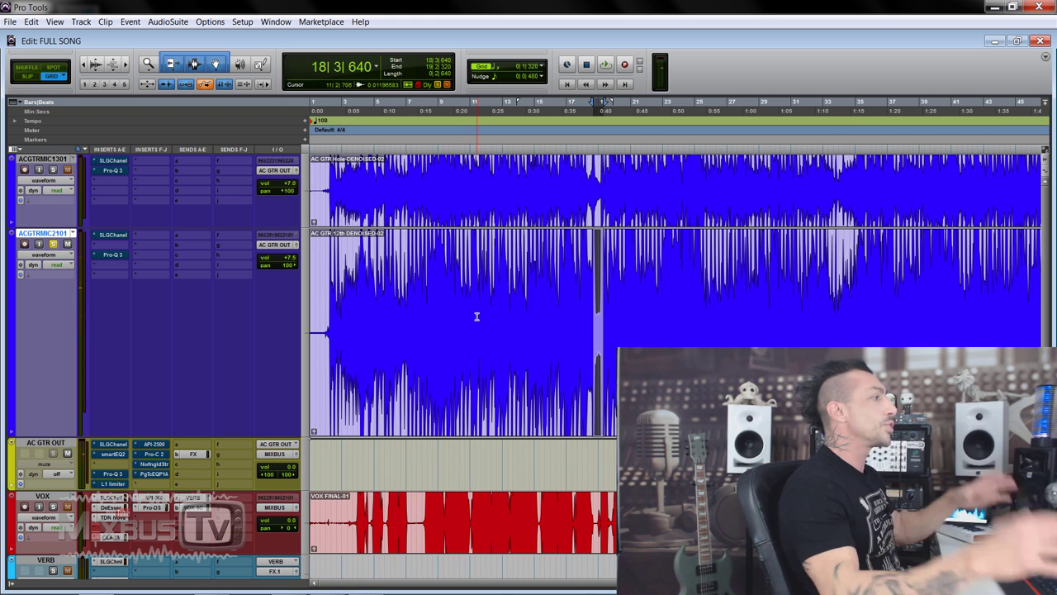
key(ctrl+bracketleft)
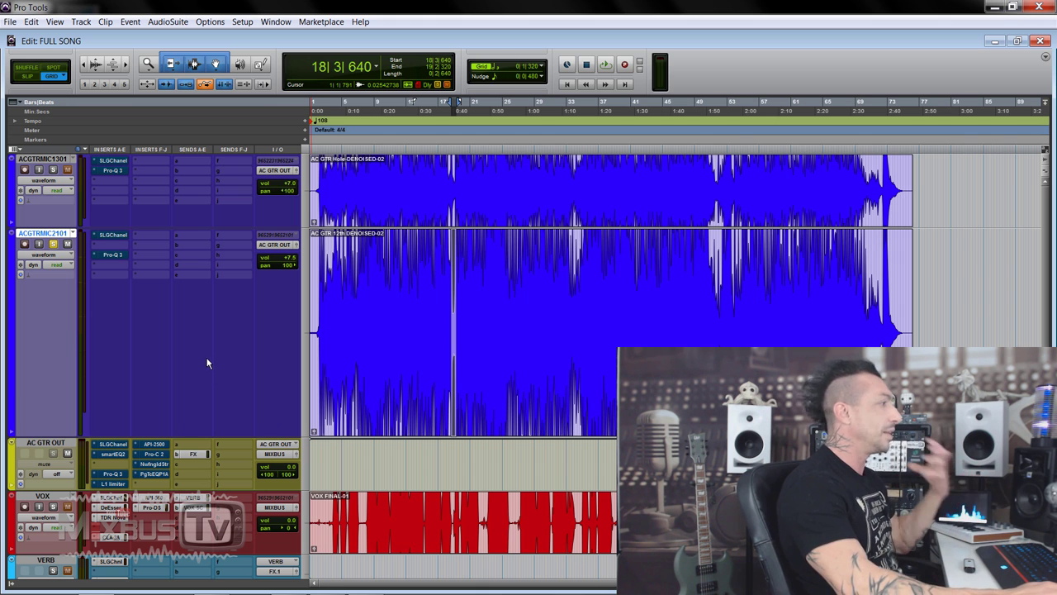
click(93, 69)
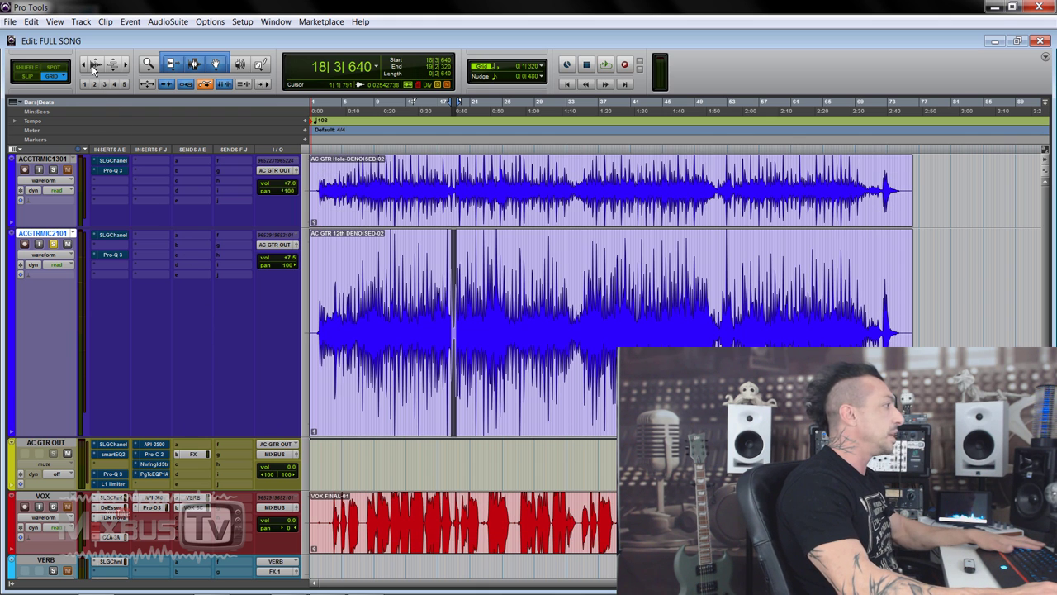
Learn the guitar's noise profile in Spectral De-noise and set Threshold to -0.5.
key(ctrl+bracketright)
key(ctrl+bracketright)
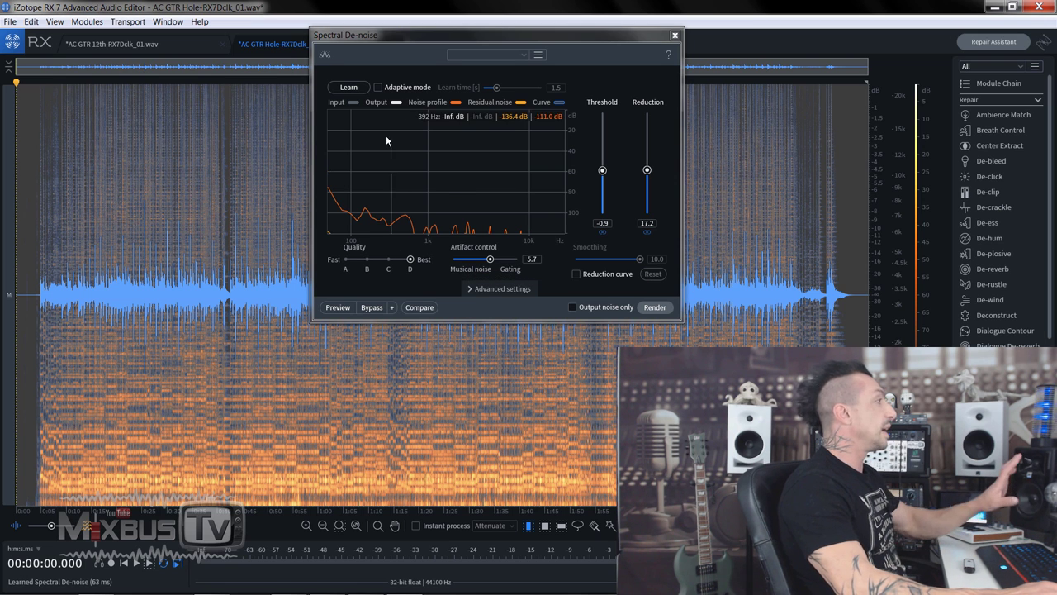
click(355, 86)
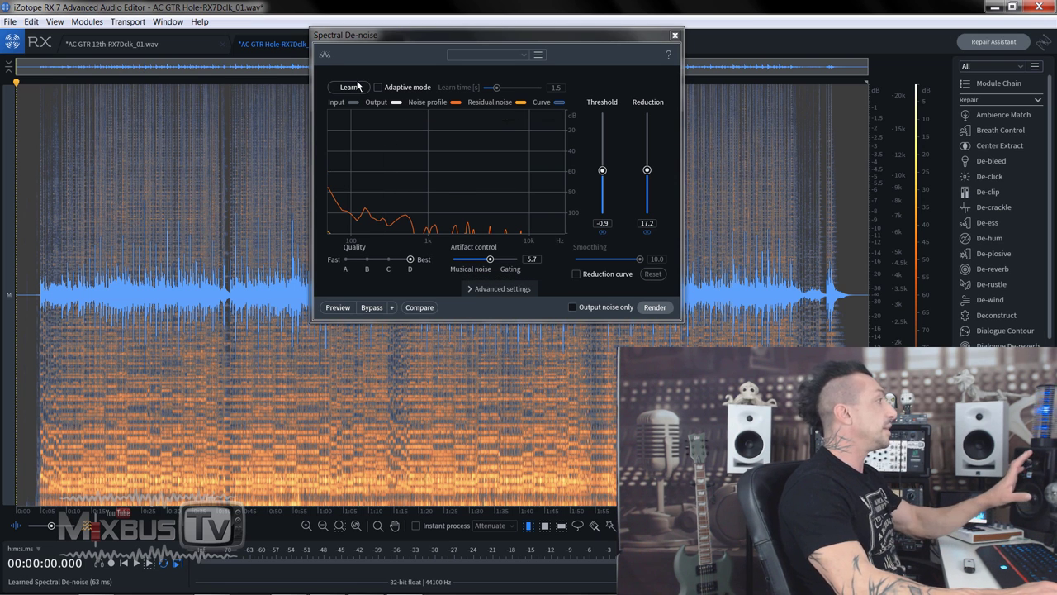
click(33, 273)
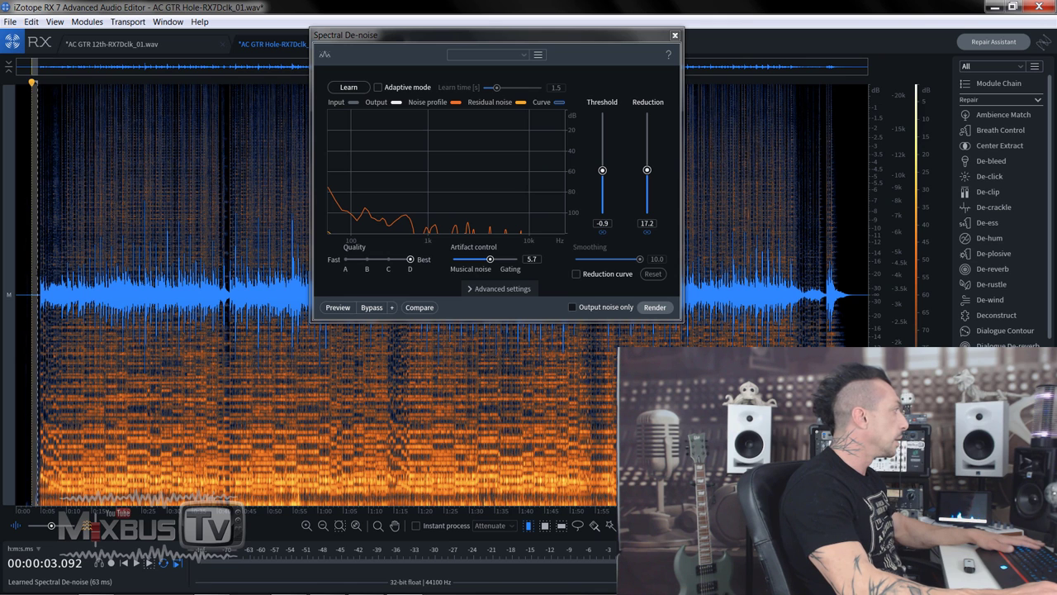
click(355, 87)
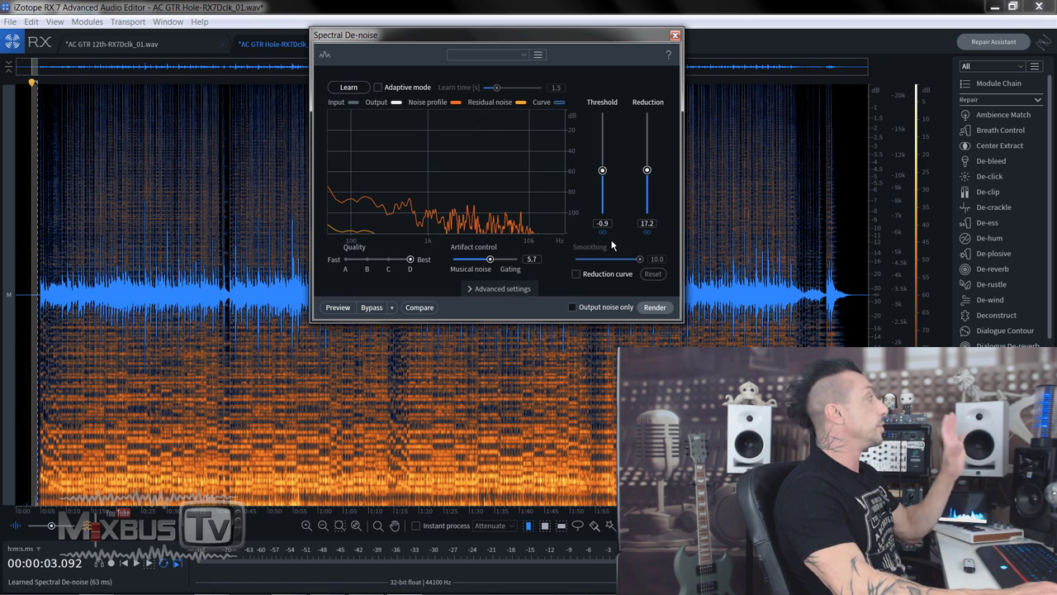
drag(602, 223, 602, 219)
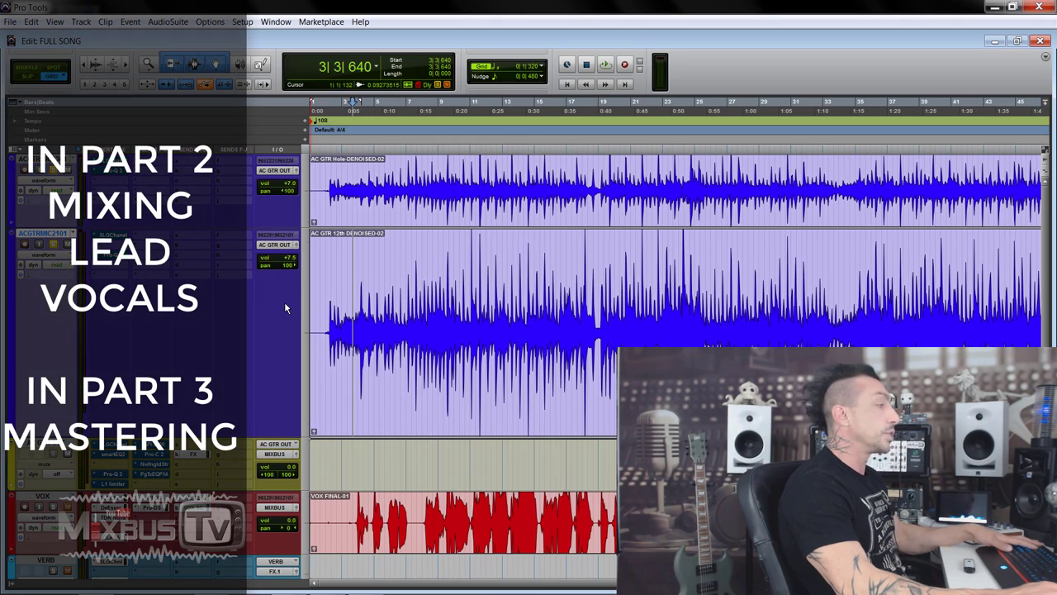
Select bars 6 to 19 across both guitar tracks and play them.
drag(346, 296, 737, 296)
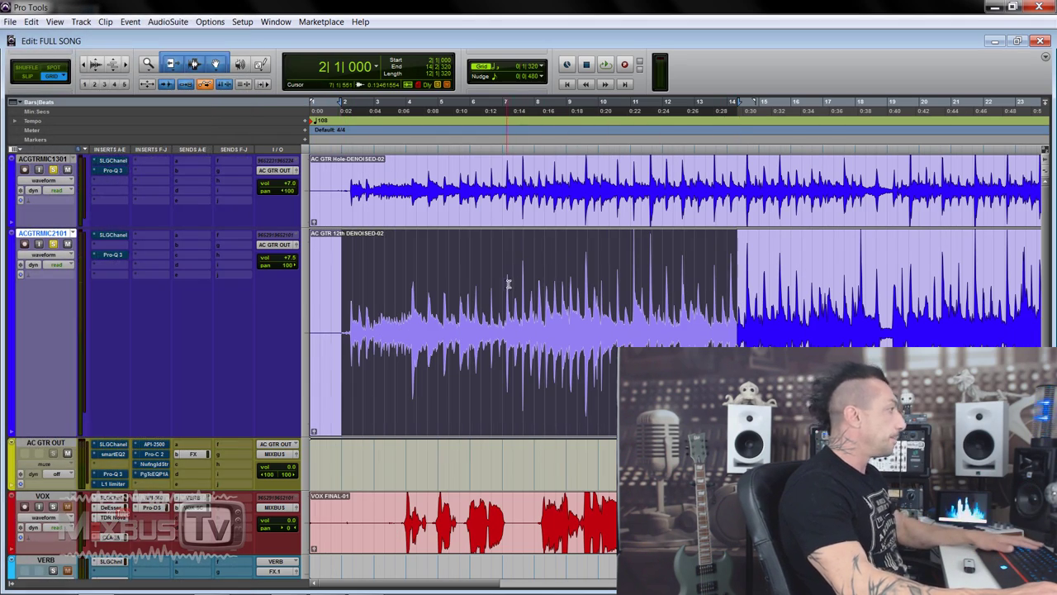
click(505, 190)
mouse_move(470, 190)
mouse_down()
mouse_move(554, 248)
mouse_move(897, 309)
mouse_up()
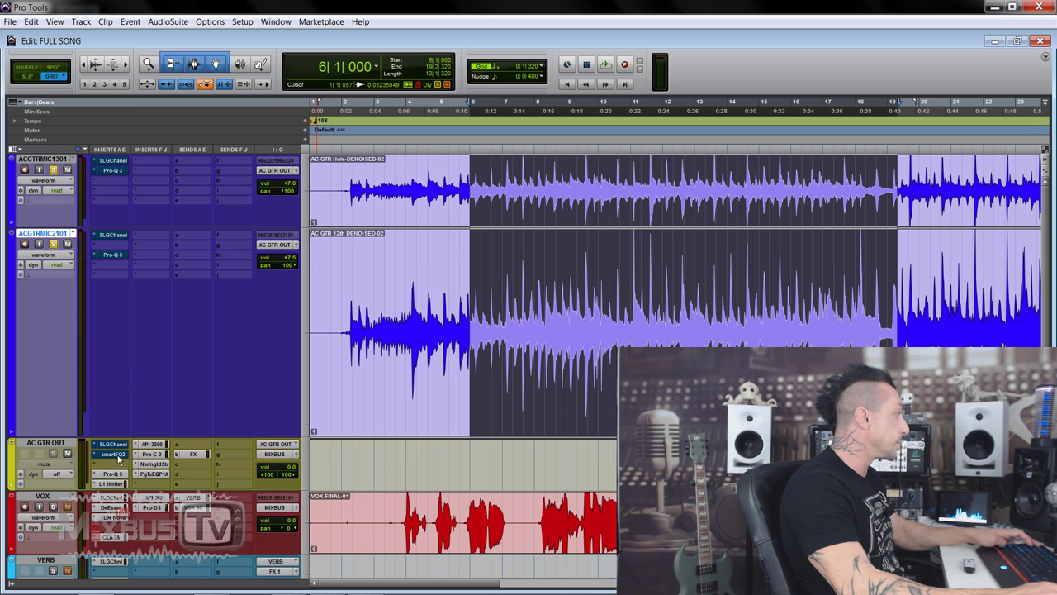
key(space)
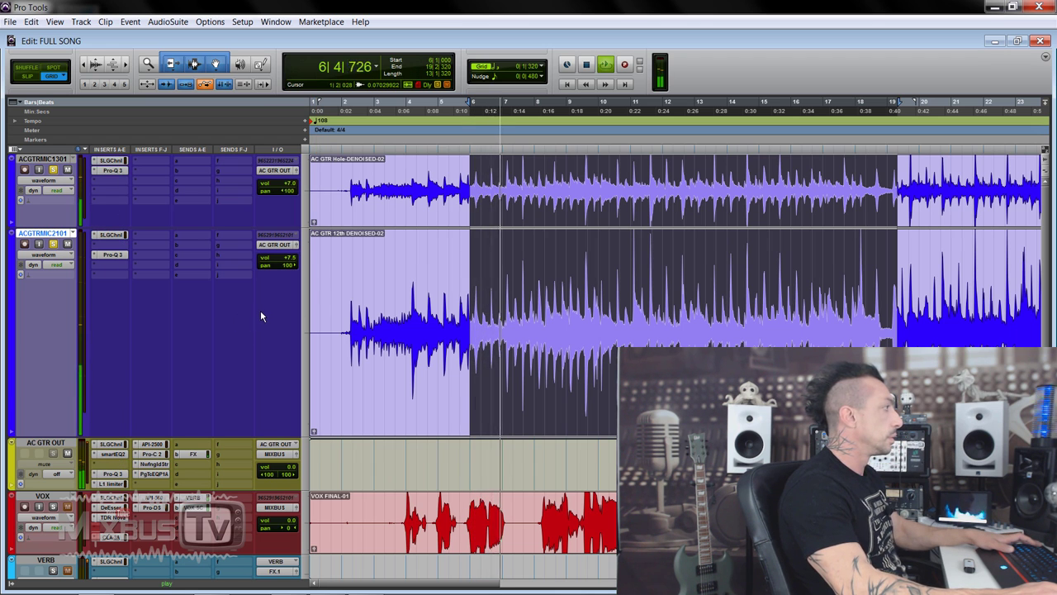
key(space)
Play a short stretch of both guitars, then select bar 5 to bar 8 across them.
drag(481, 201, 510, 277)
key(space)
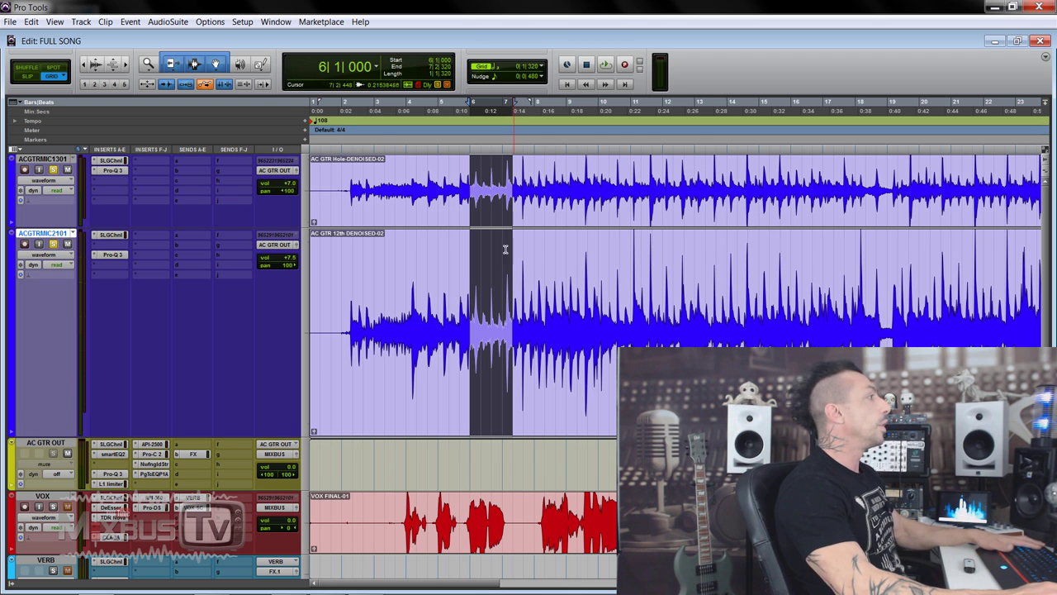
drag(449, 180, 555, 305)
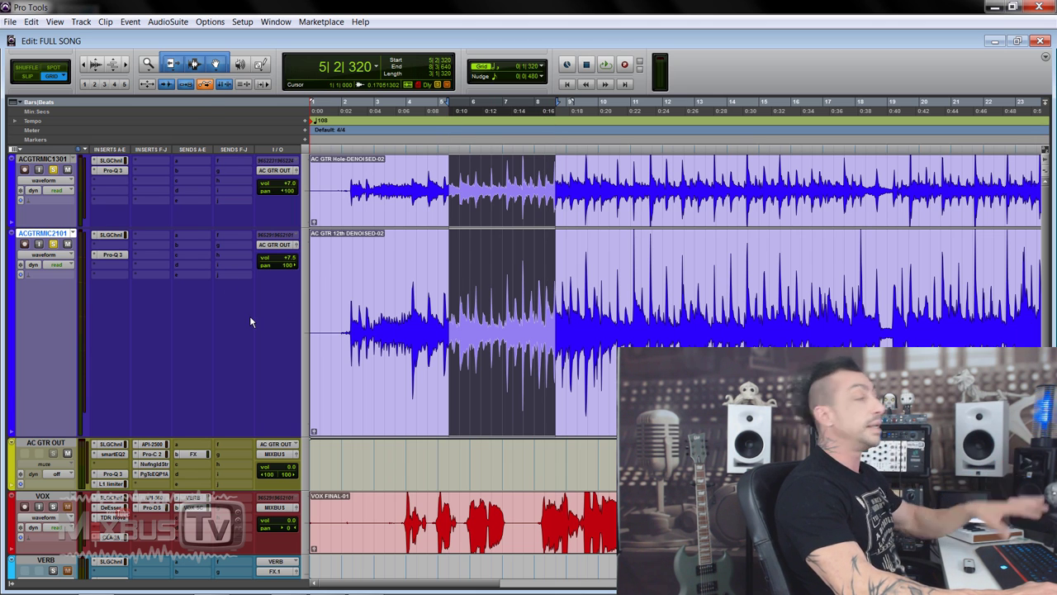
Shorten the ACGTRMIC2101 track and load AudioSuite's RX 7 De-click.
drag(266, 436, 249, 322)
click(170, 21)
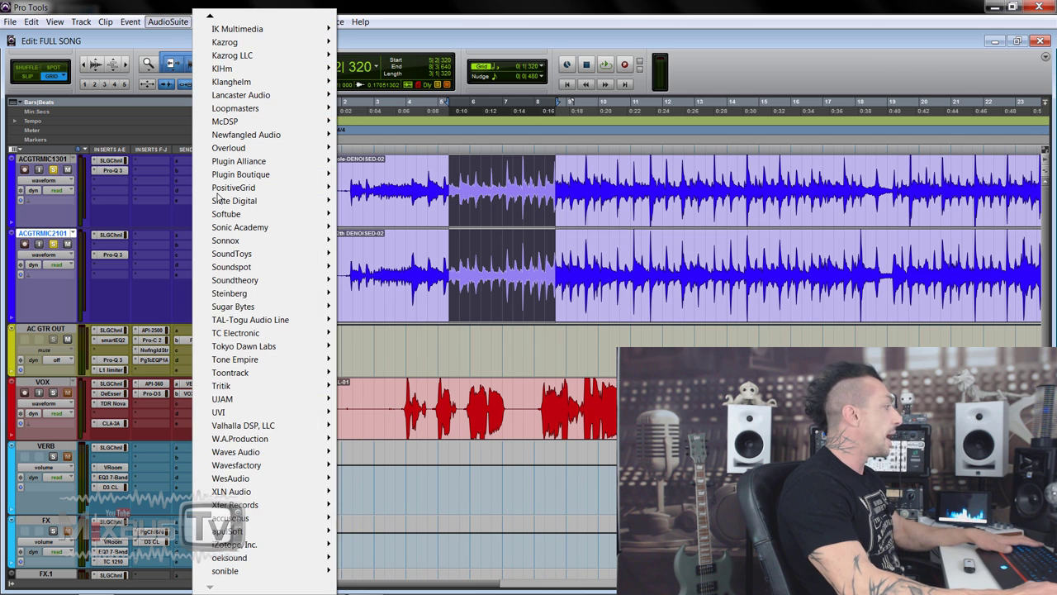
mouse_move(289, 545)
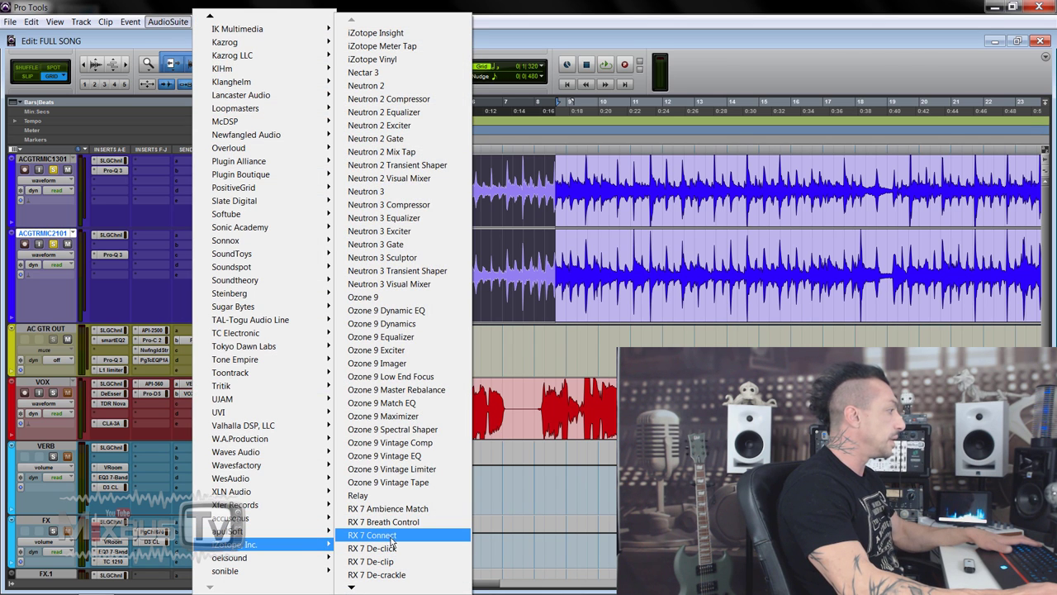
click(372, 548)
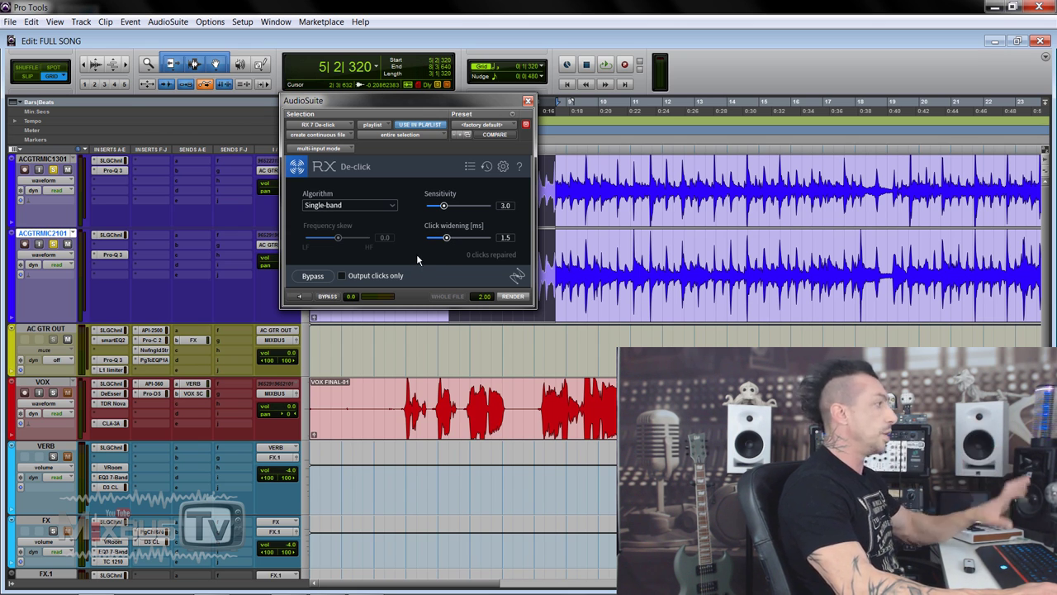
Preview De-click with Output clicks only, close it unapplied, and return the cursor to bar 2.
click(299, 296)
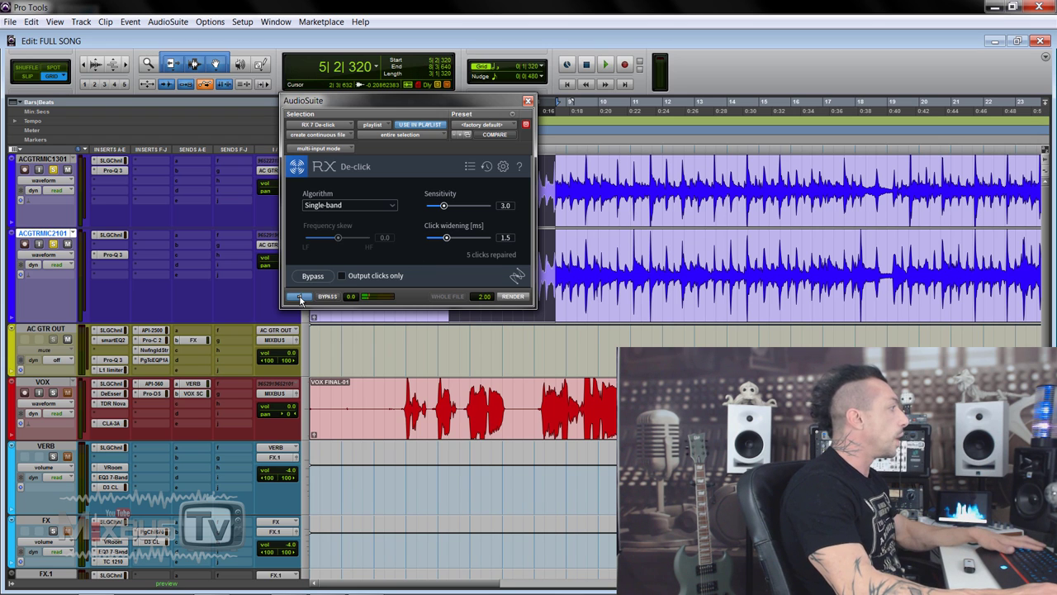
click(342, 276)
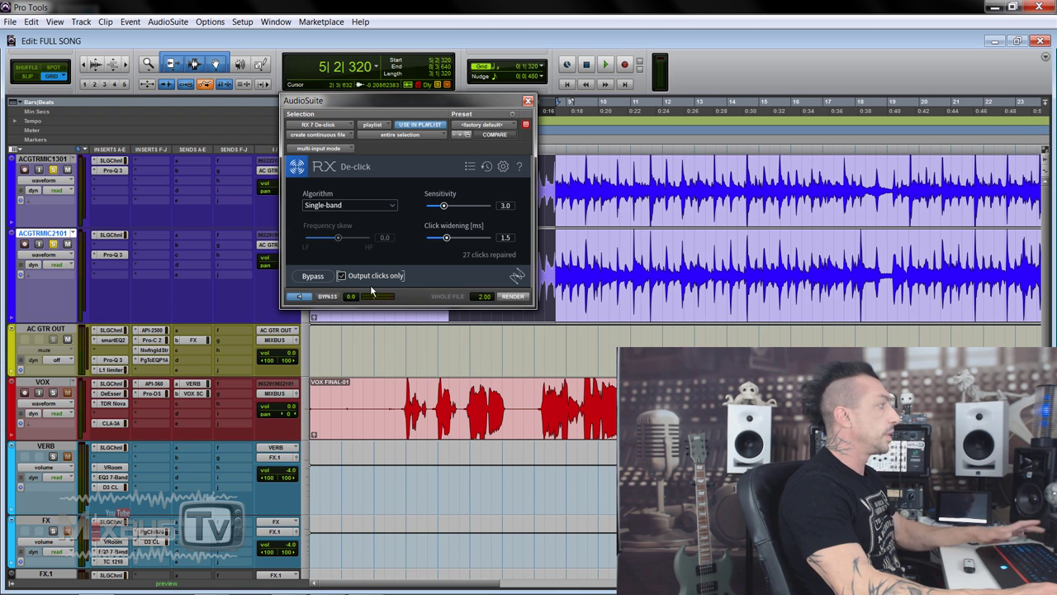
click(302, 296)
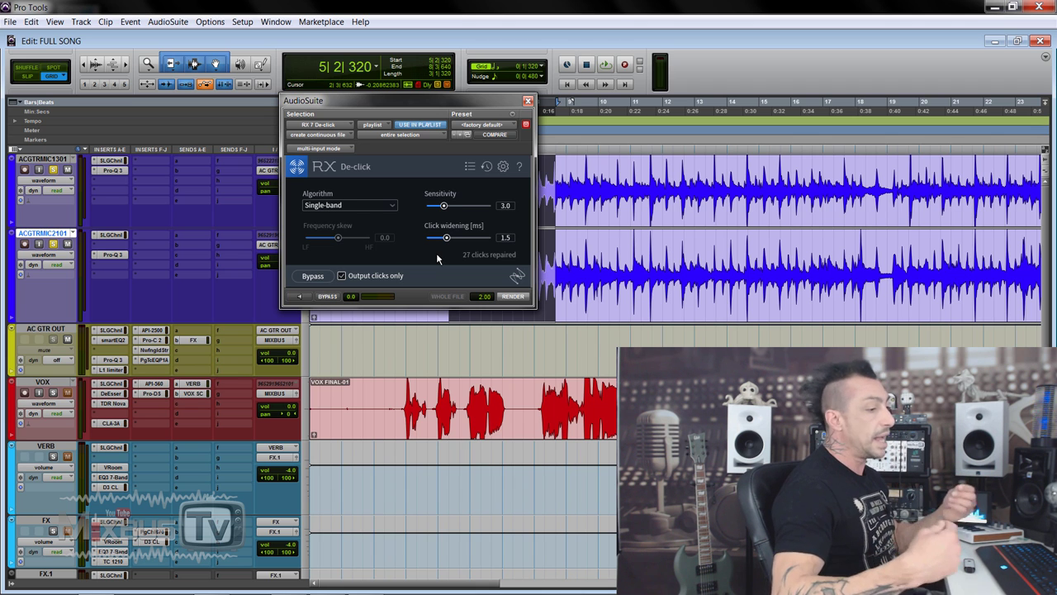
key(ctrl+w)
click(349, 182)
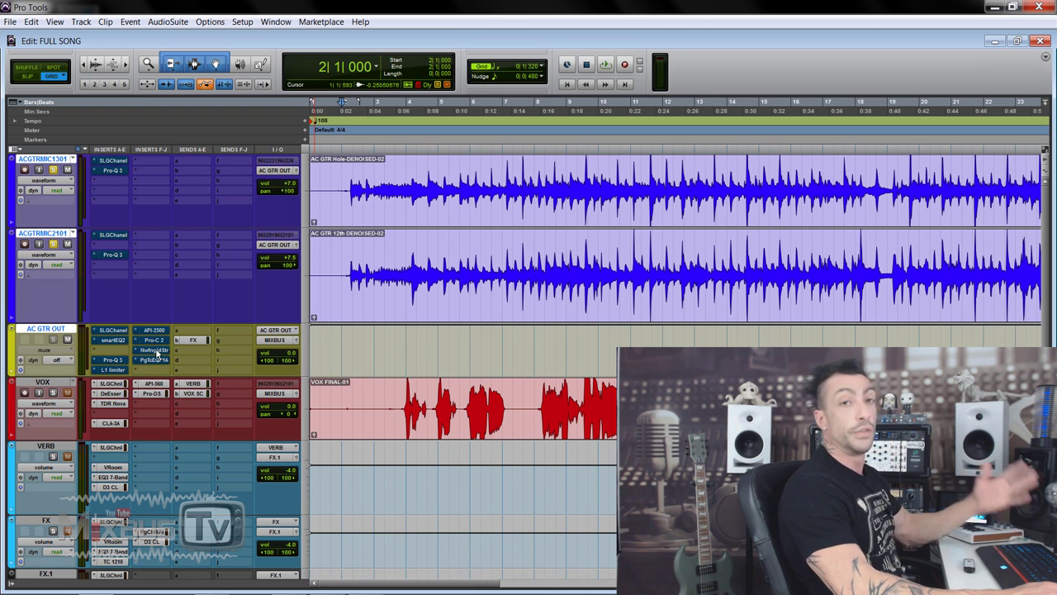
Inspect AC GTR OUT's pre-fader FX send at -2.5 dB, then select bars 2–18 across both guitars.
click(194, 340)
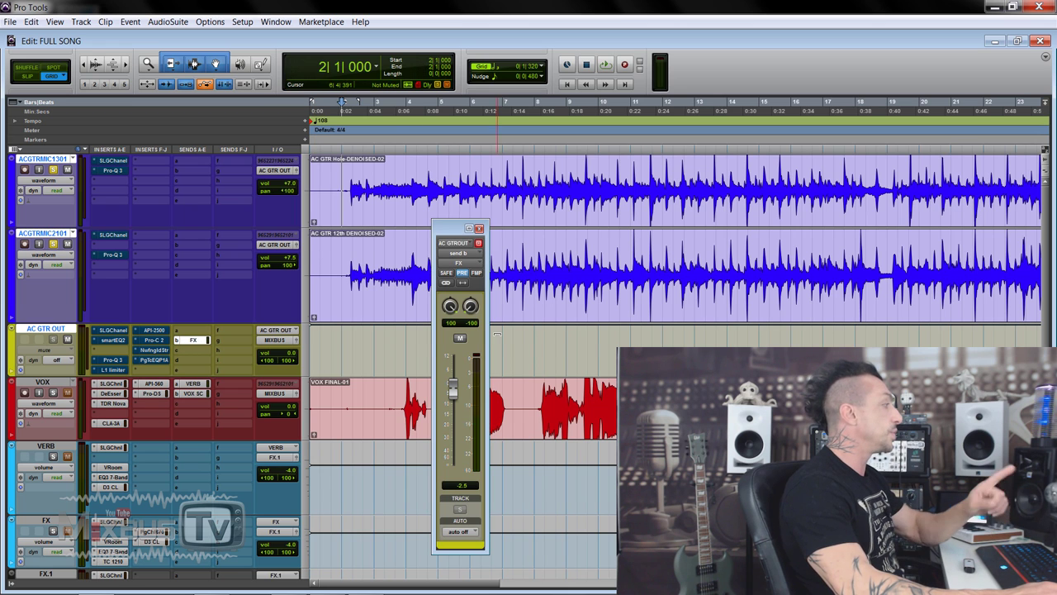
scroll(225, 447, down, 2)
click(62, 447)
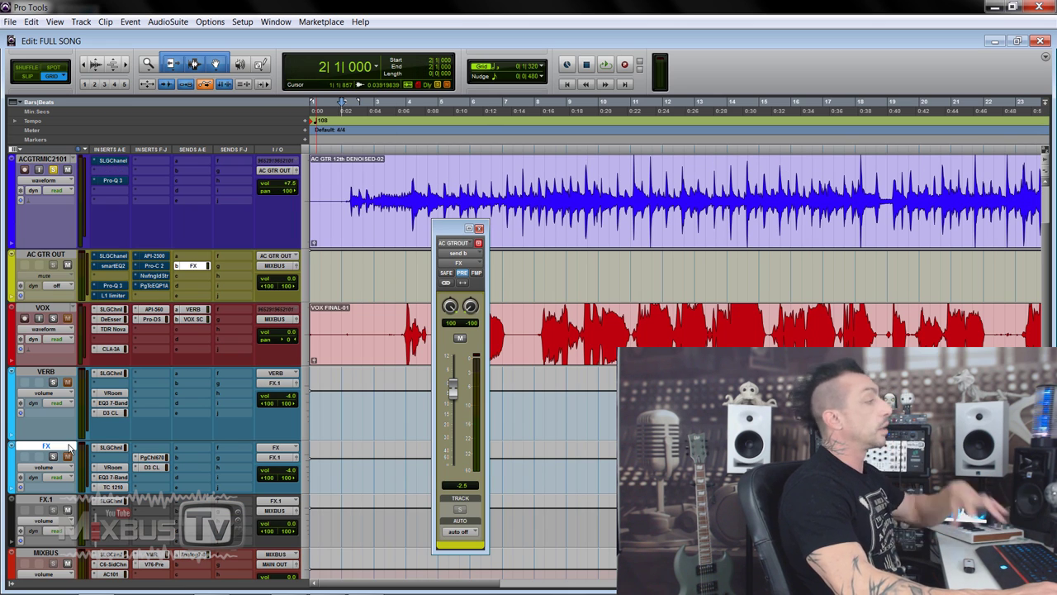
click(479, 230)
scroll(144, 373, up, 2)
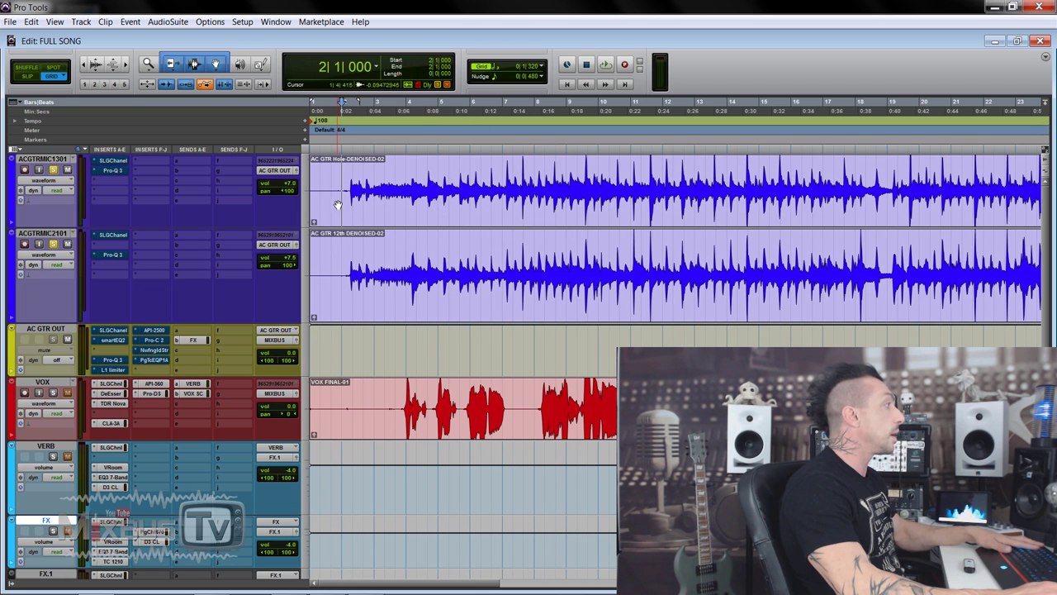
drag(347, 184, 877, 264)
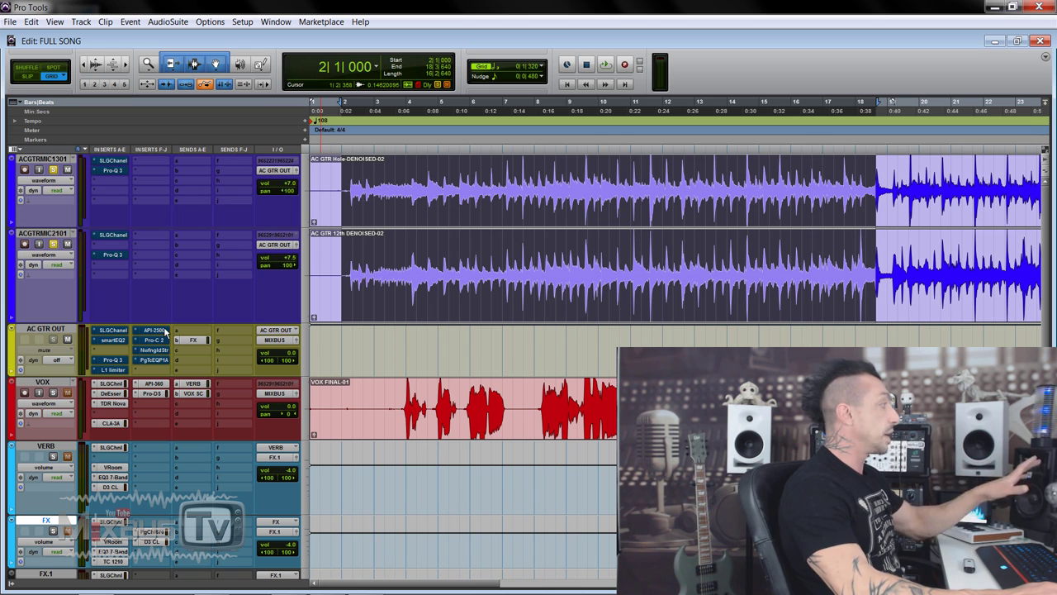
Select both acoustic guitar mic tracks over bars 4 to 19 and play them back.
click(46, 329)
shift+click(55, 162)
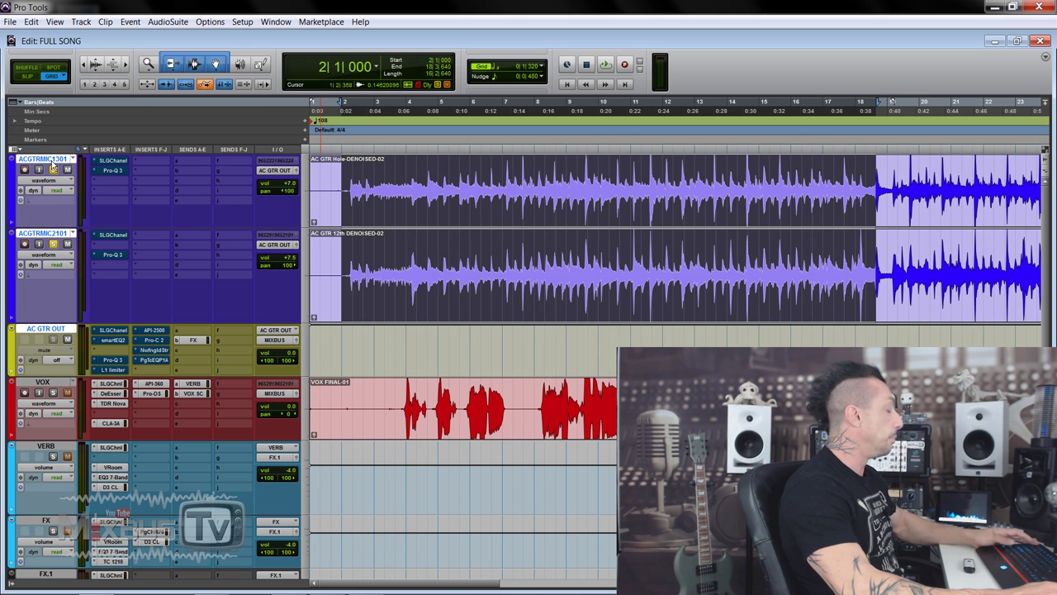
key(ctrl+alt+z)
key(space)
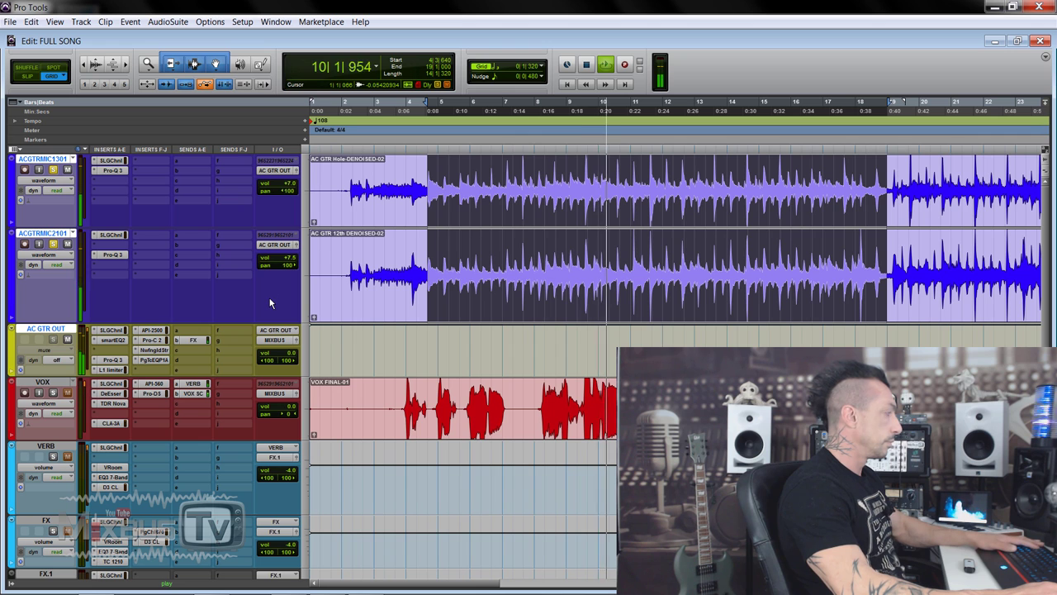
key(space)
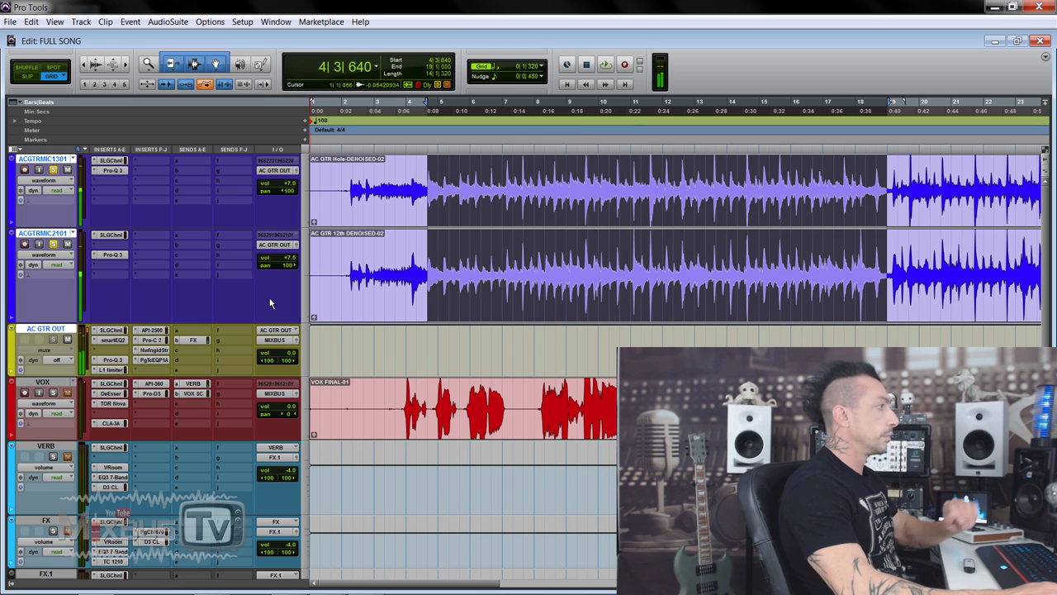
Review the SSL channel strips on ACGTRMIC1301 and ACGTRMIC2101, then close both.
click(114, 160)
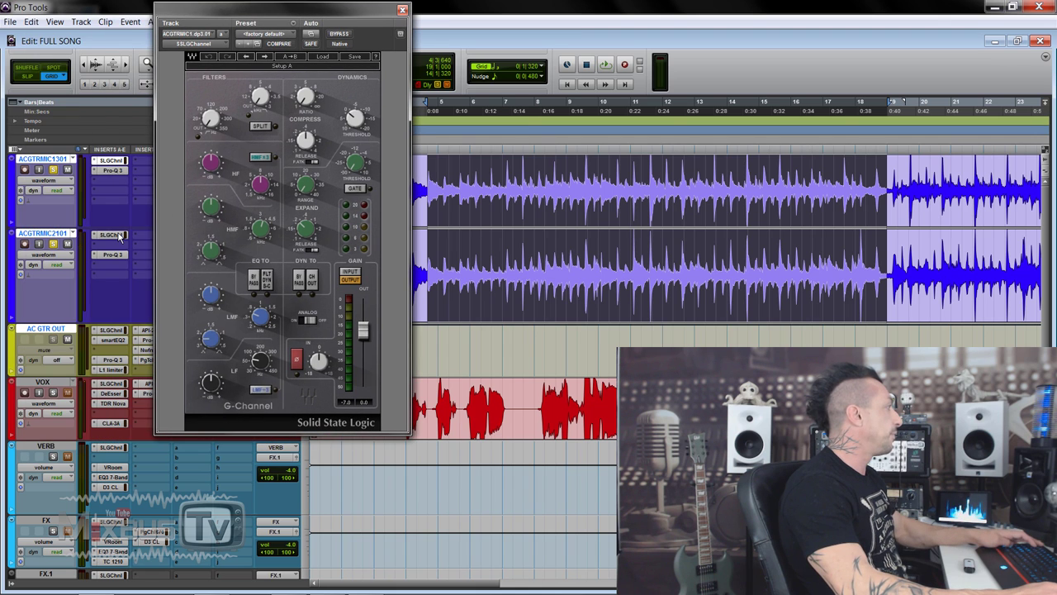
click(114, 236)
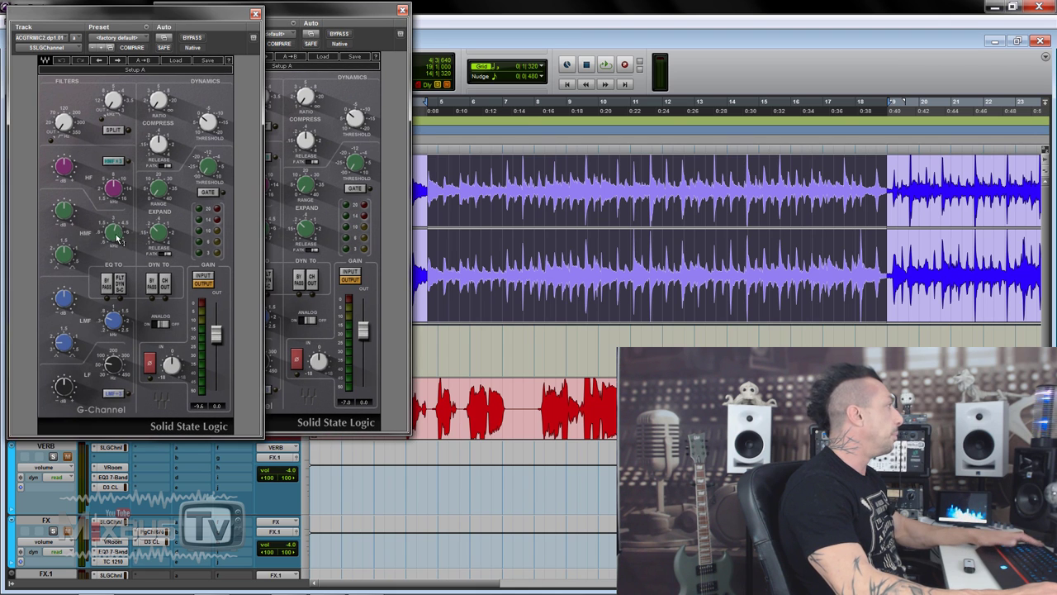
click(255, 14)
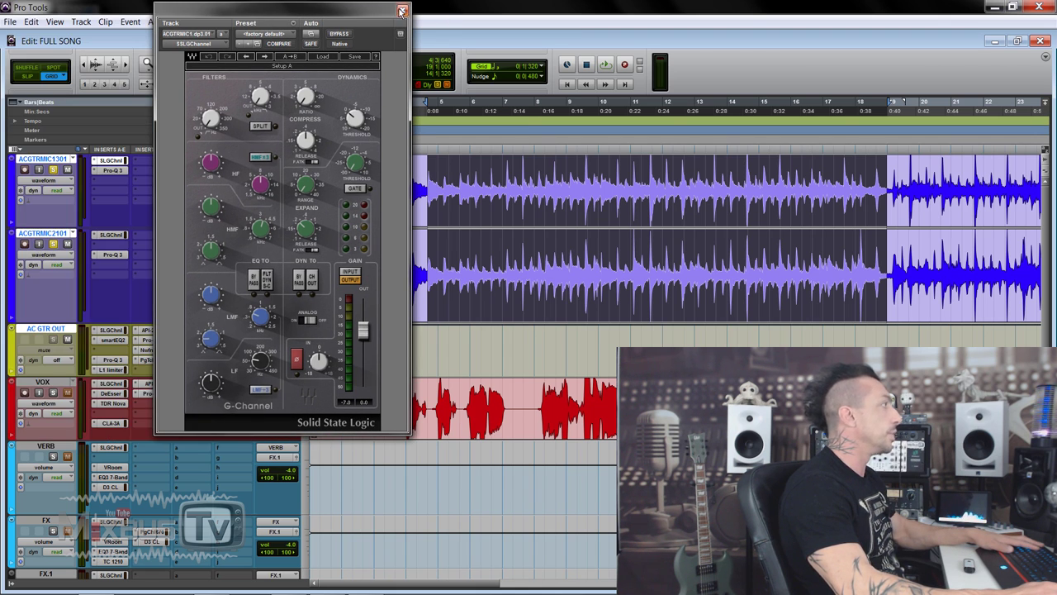
click(402, 10)
Open Pro-Q 3 on both guitar mics, with the first resized to Medium and moved aside.
click(113, 170)
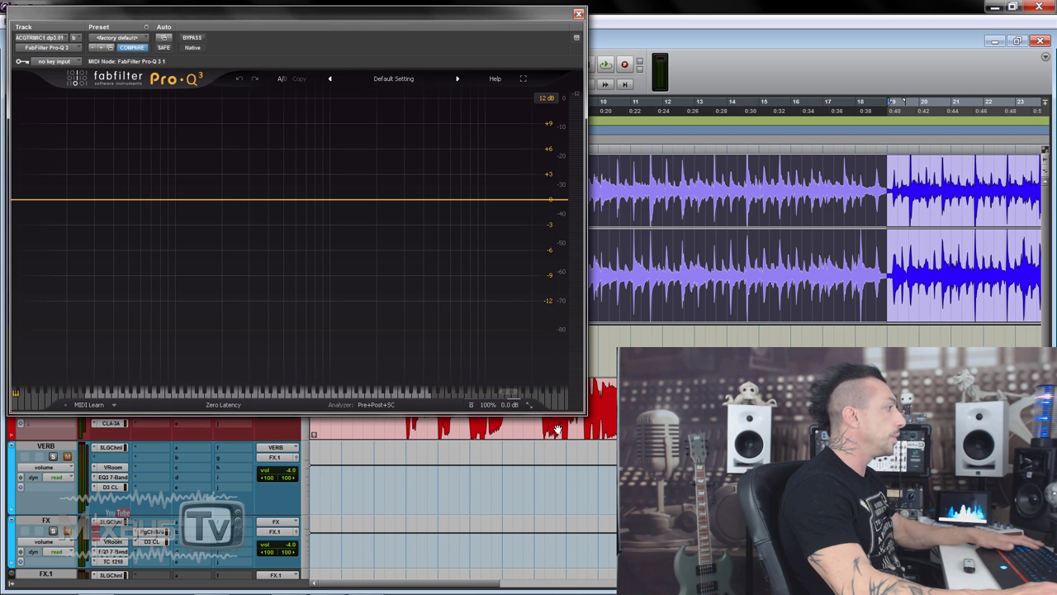
click(528, 404)
click(541, 432)
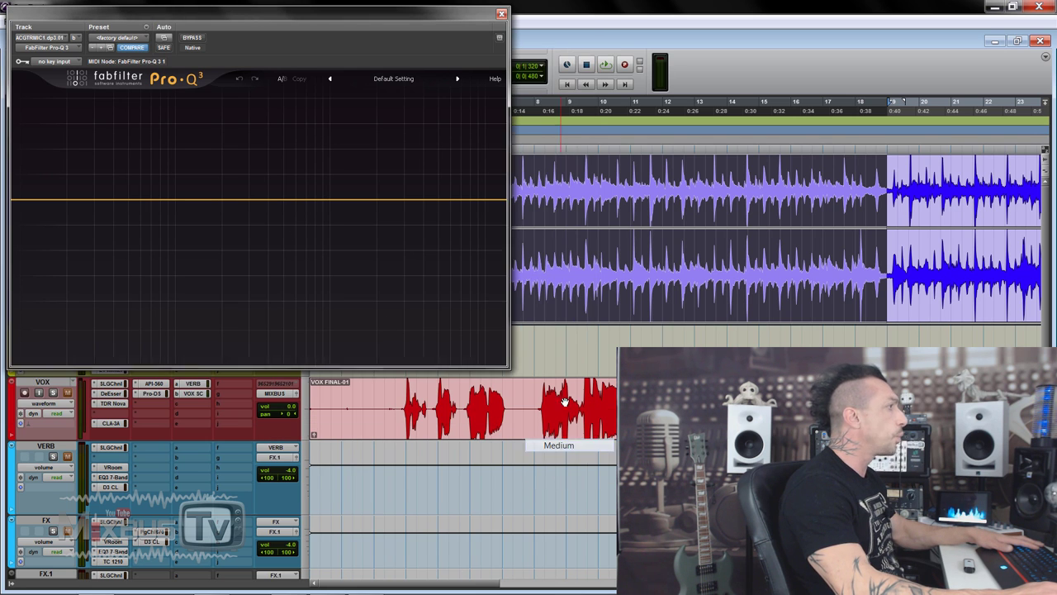
drag(443, 20, 648, 4)
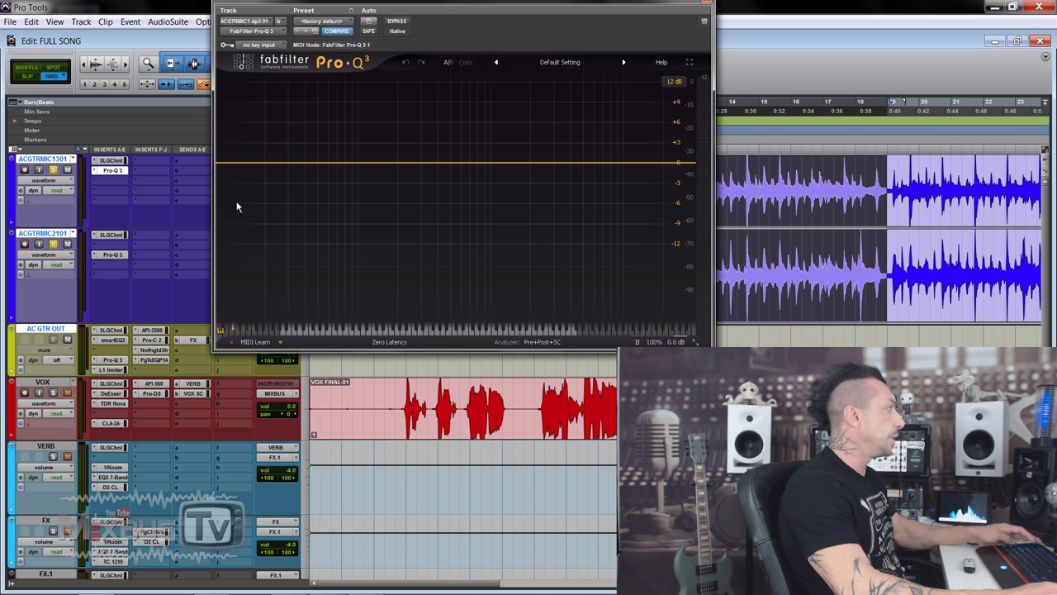
click(113, 255)
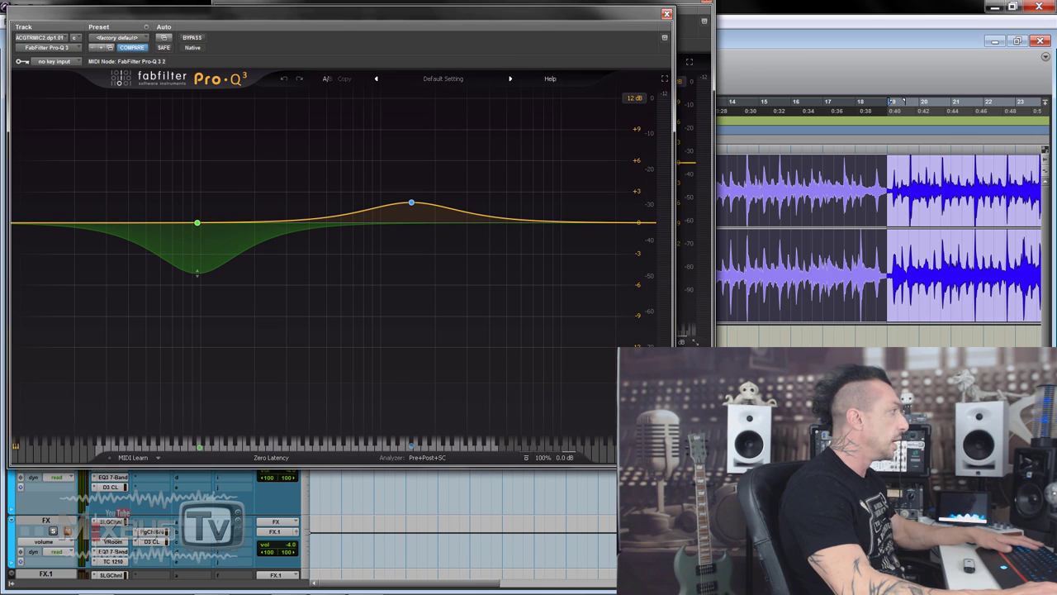
Select the second mic's ~96 Hz low band, compare bypassed and active during playback, then close both EQs.
mouse_move(418, 214)
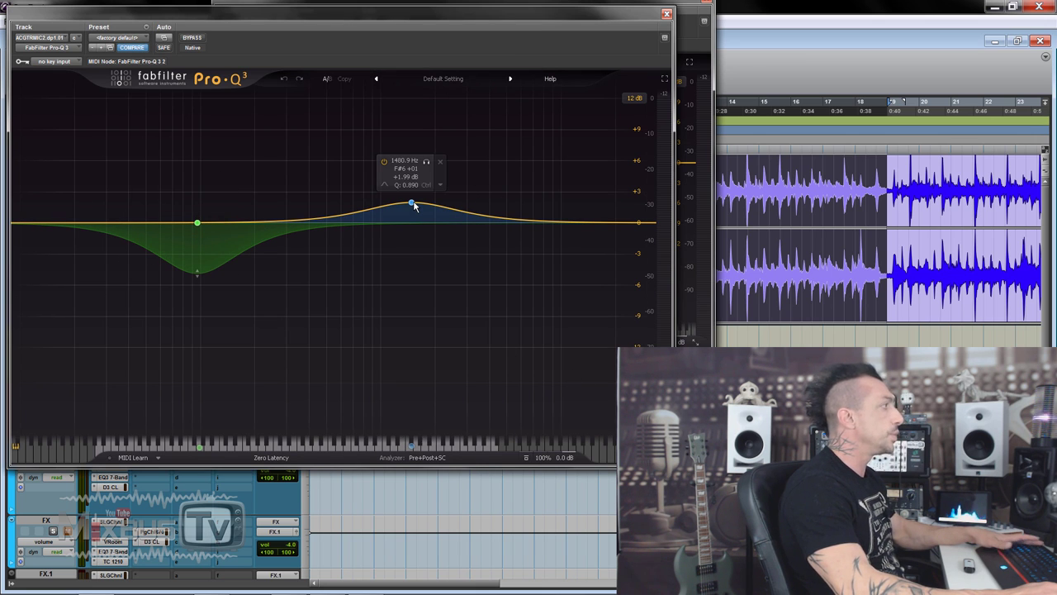
mouse_move(198, 231)
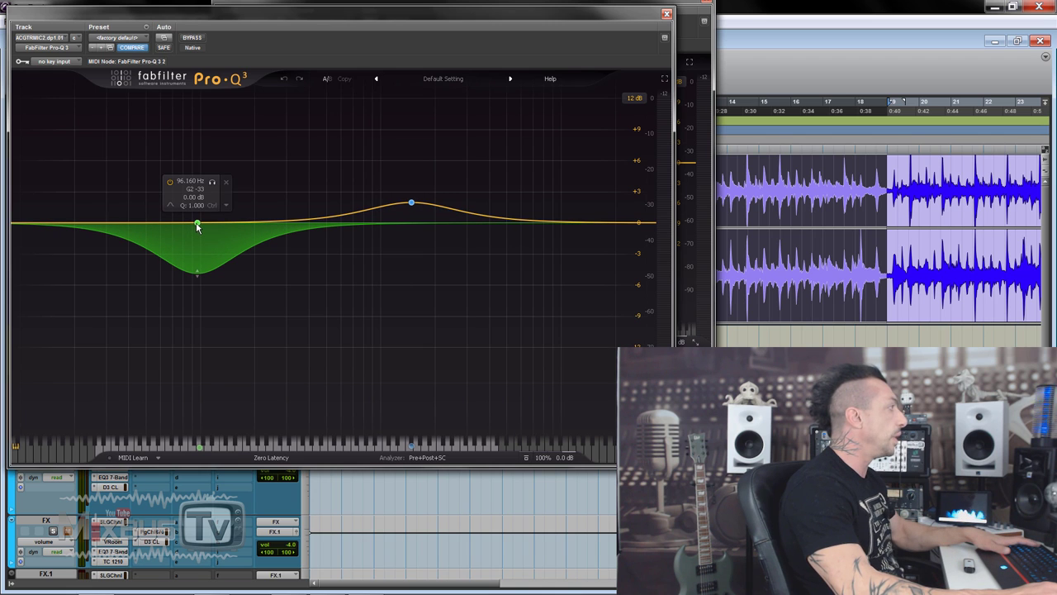
click(197, 224)
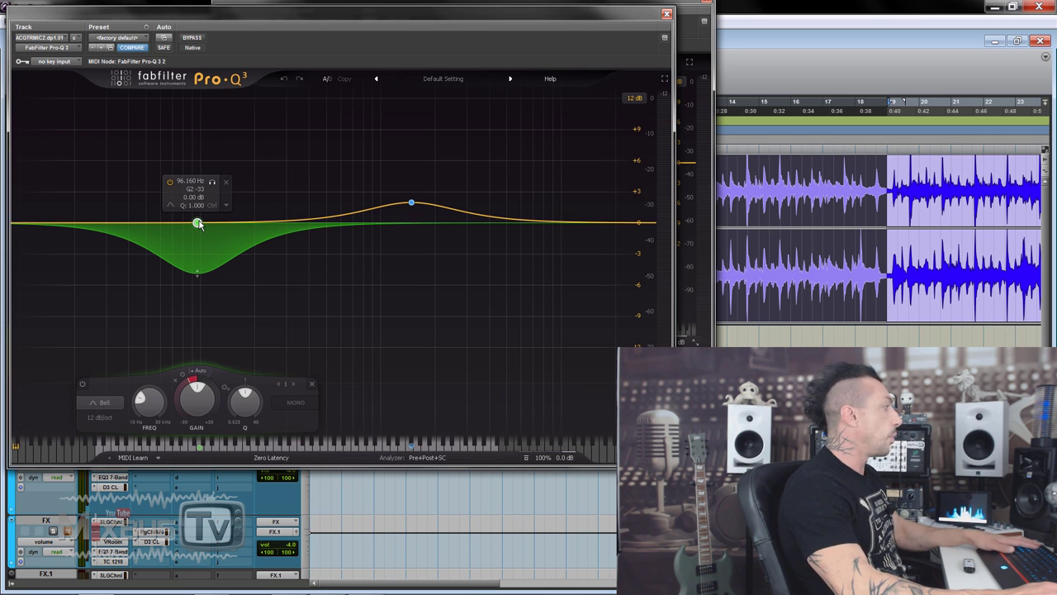
key(space)
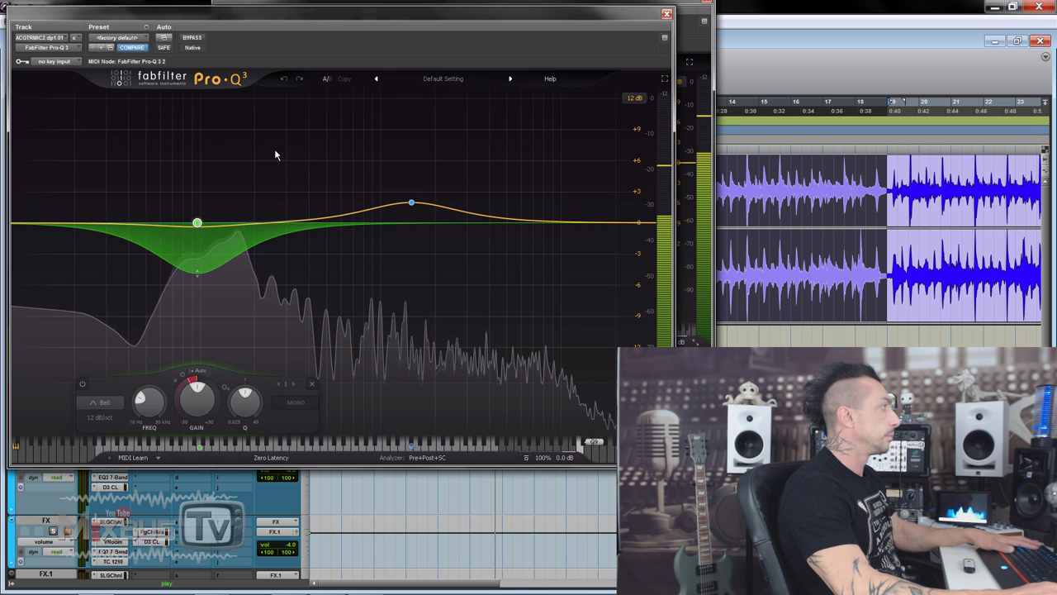
click(192, 37)
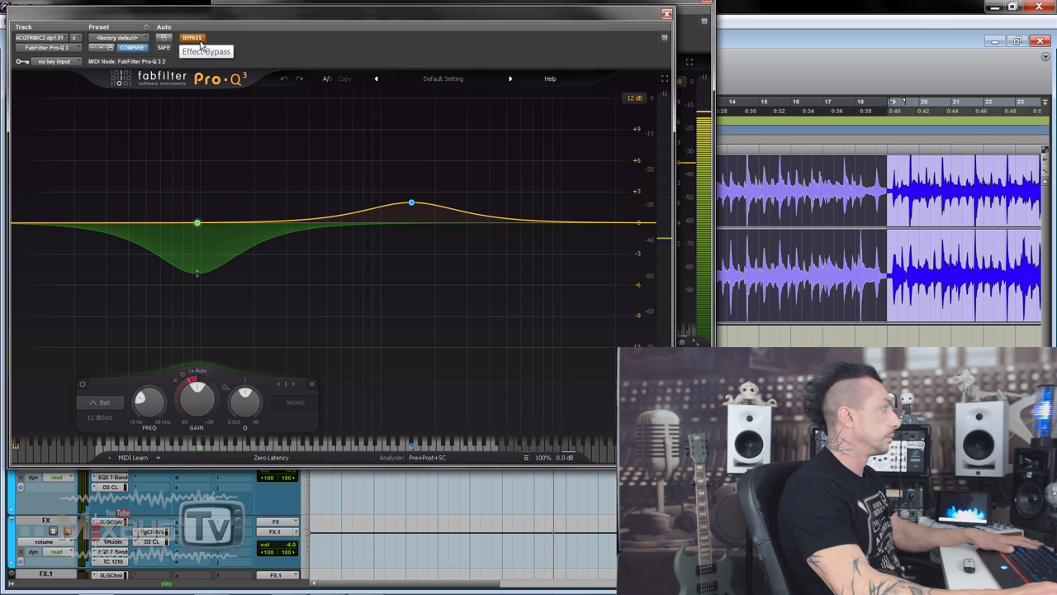
click(201, 44)
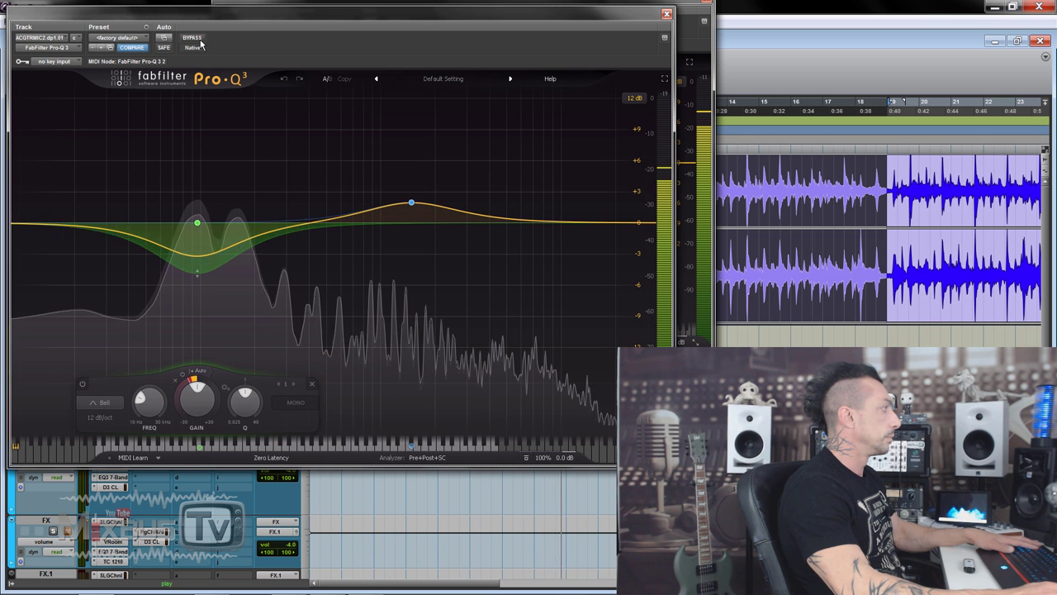
click(666, 14)
click(707, 5)
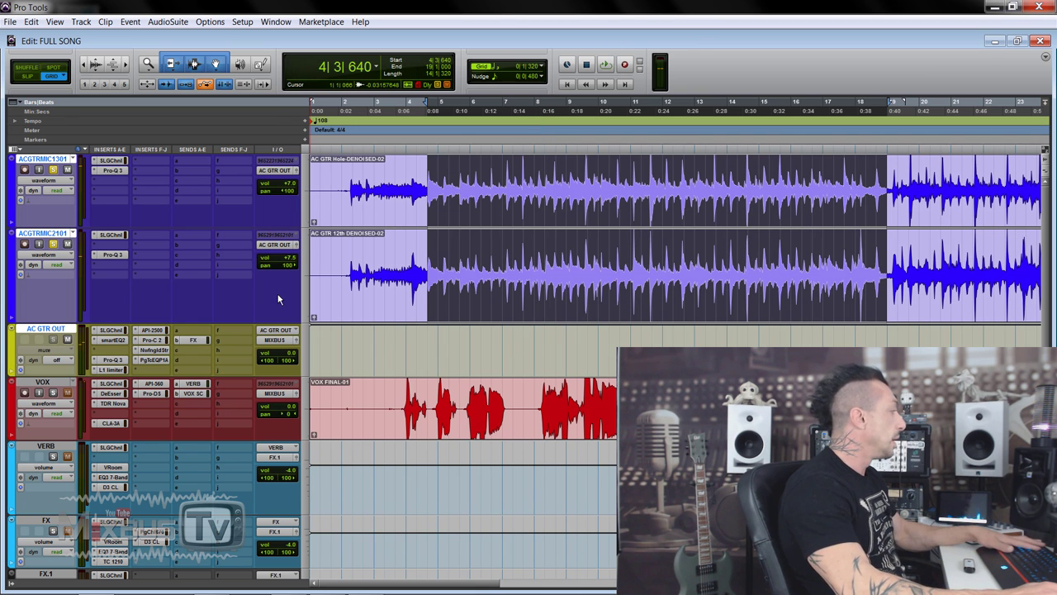
Show the AC GTR OUT SSL G-Channel, twice opening and closing ACGTRMIC1301's G-Channel for comparison.
click(113, 330)
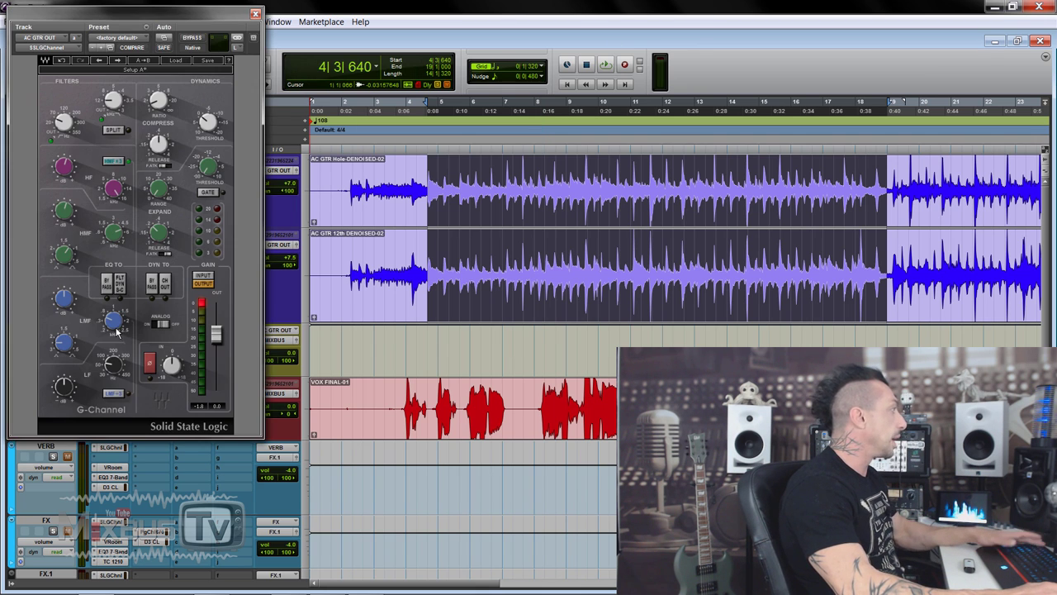
drag(205, 20, 331, 29)
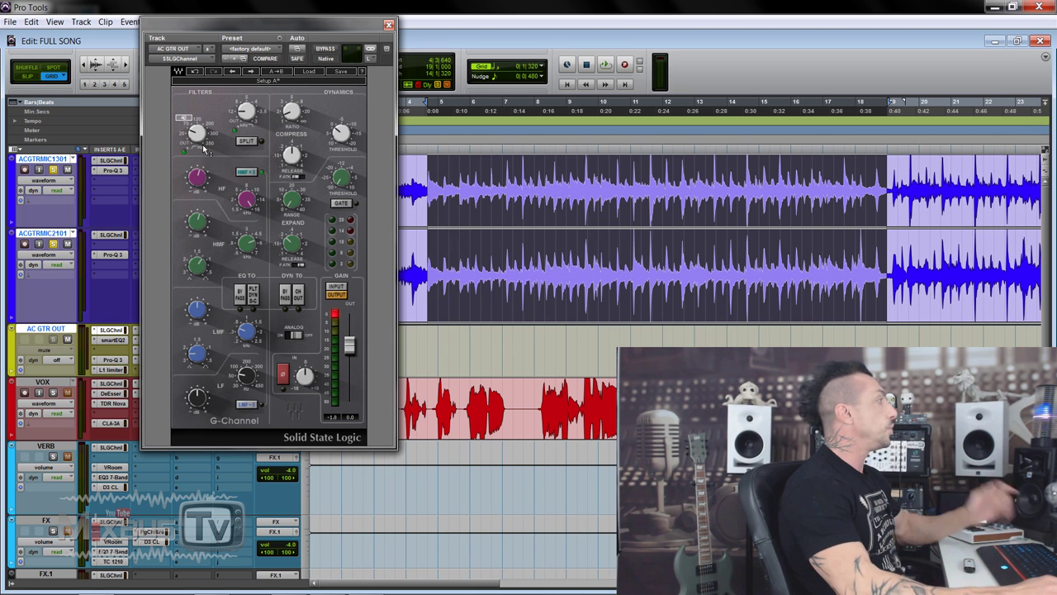
click(123, 162)
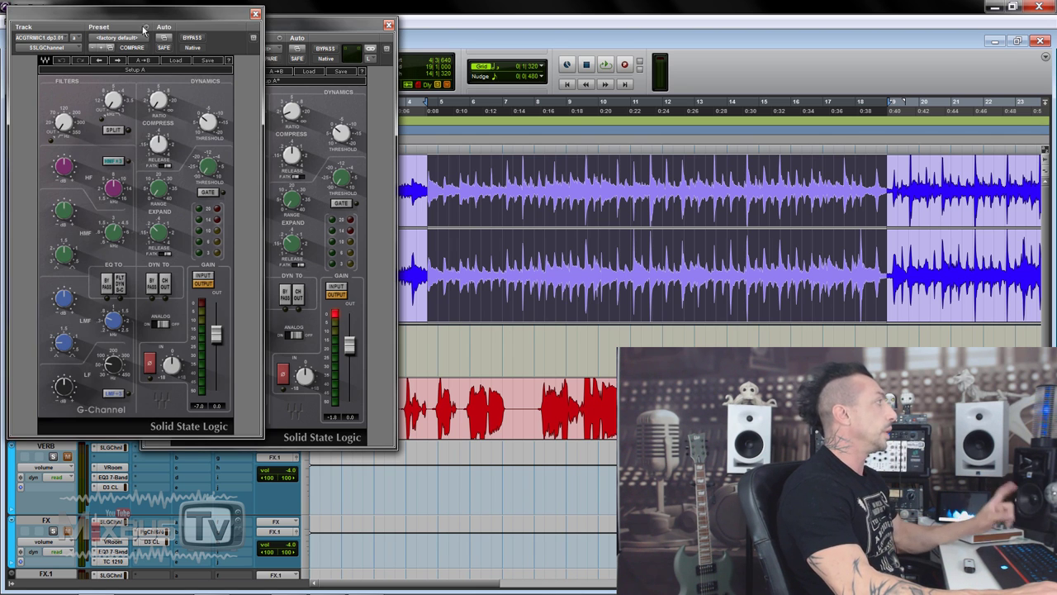
drag(144, 17, 457, 36)
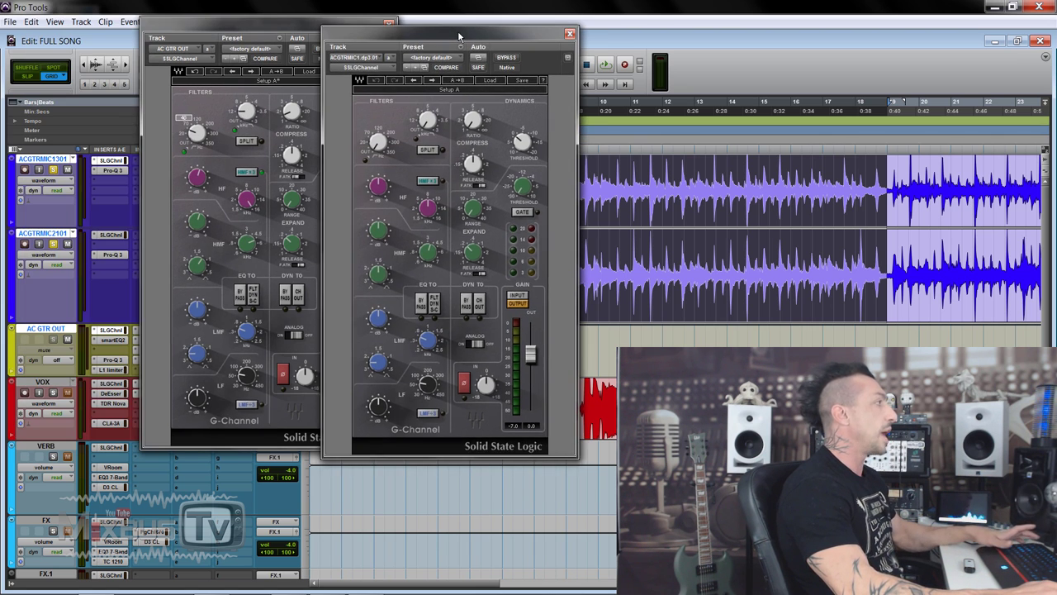
click(568, 35)
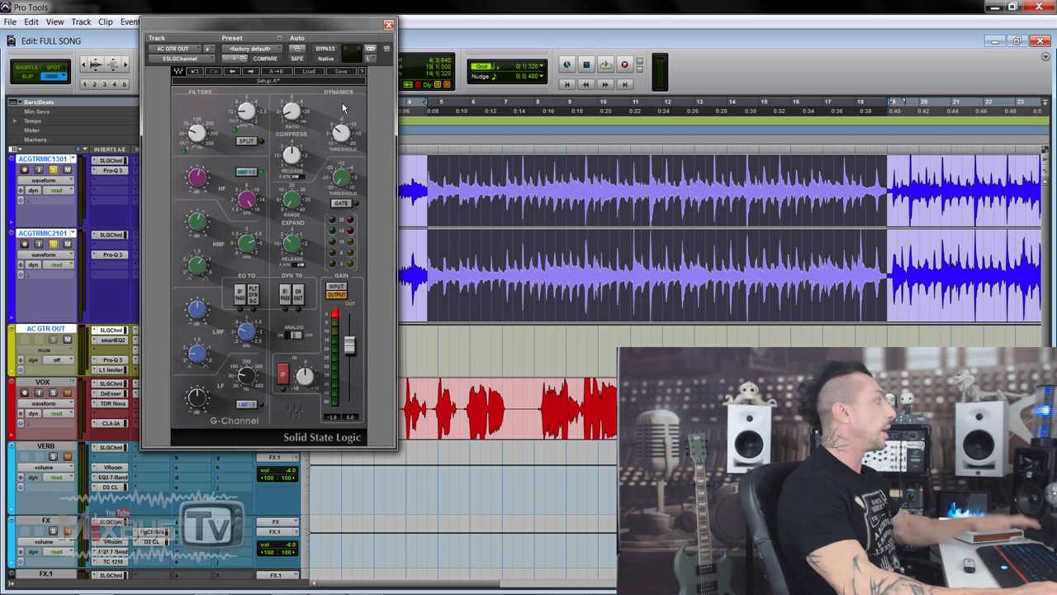
click(117, 163)
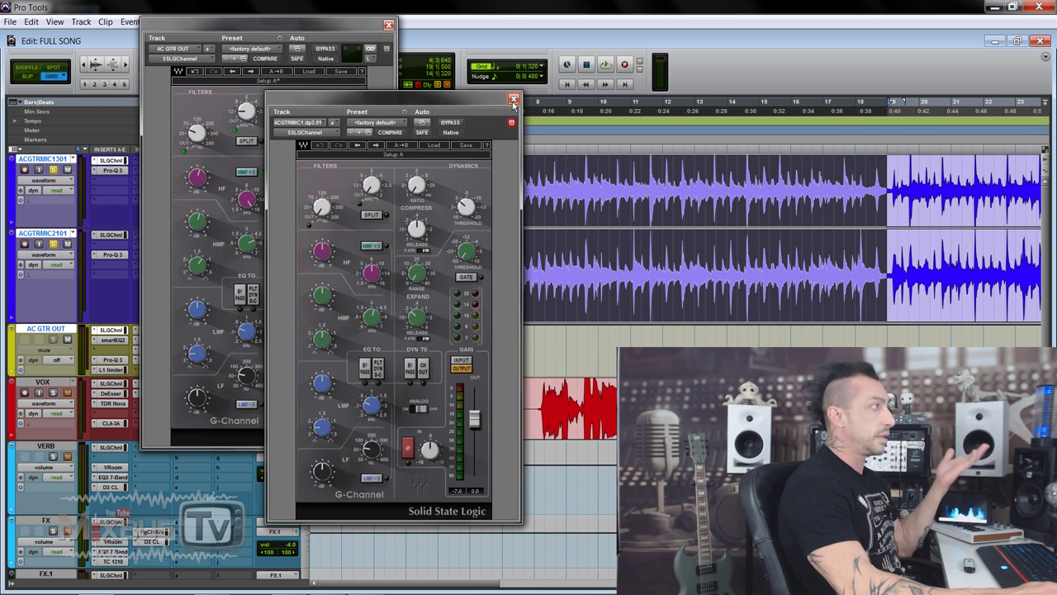
click(513, 100)
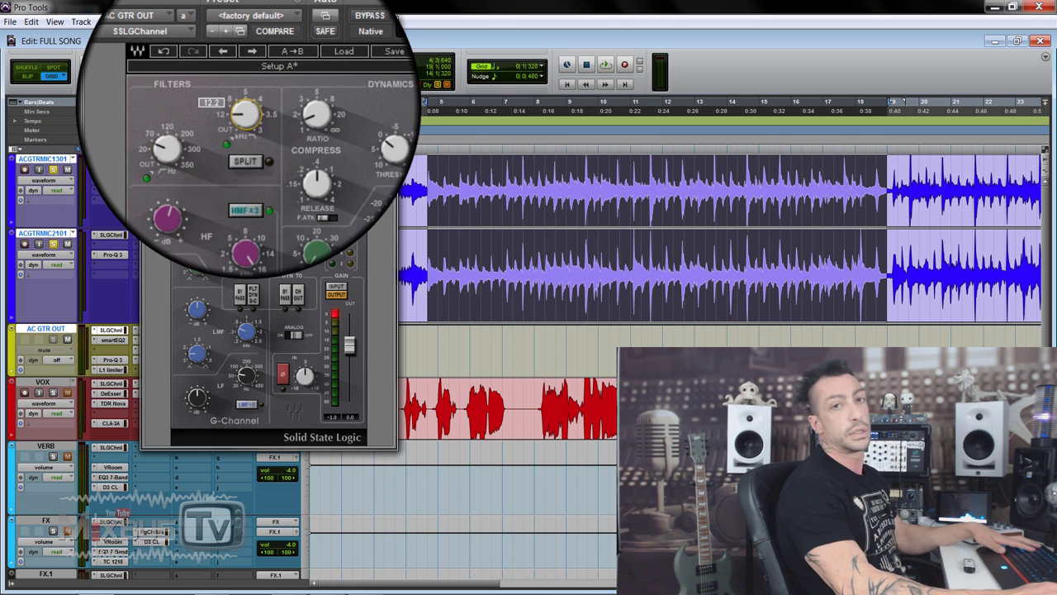
Open the AC GTR OUT smartEQ 2 and toggle its bypass on and off.
click(116, 340)
drag(377, 31, 405, 62)
click(261, 80)
click(261, 80)
click(261, 80)
Reposition the smartEQ 2 and compare it against bypass during playback, leaving it active.
drag(309, 59, 379, 38)
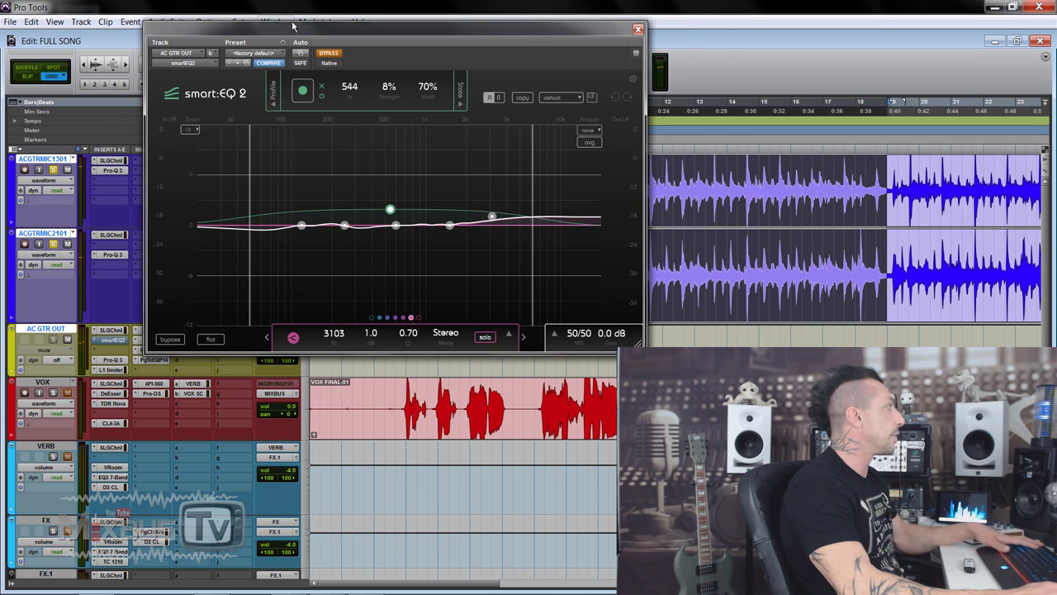
drag(293, 27, 367, 38)
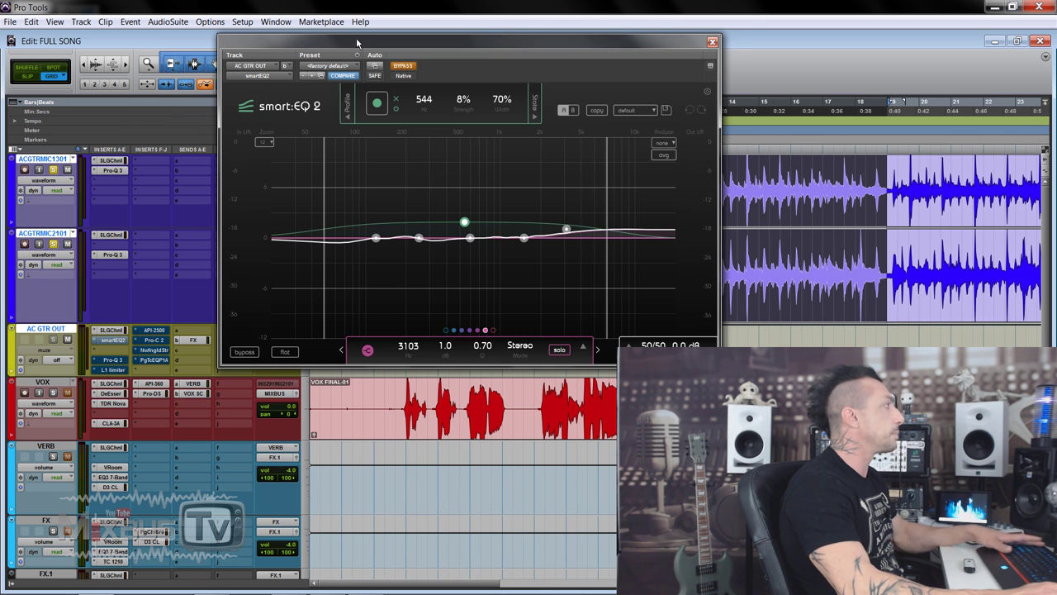
drag(357, 38, 256, 48)
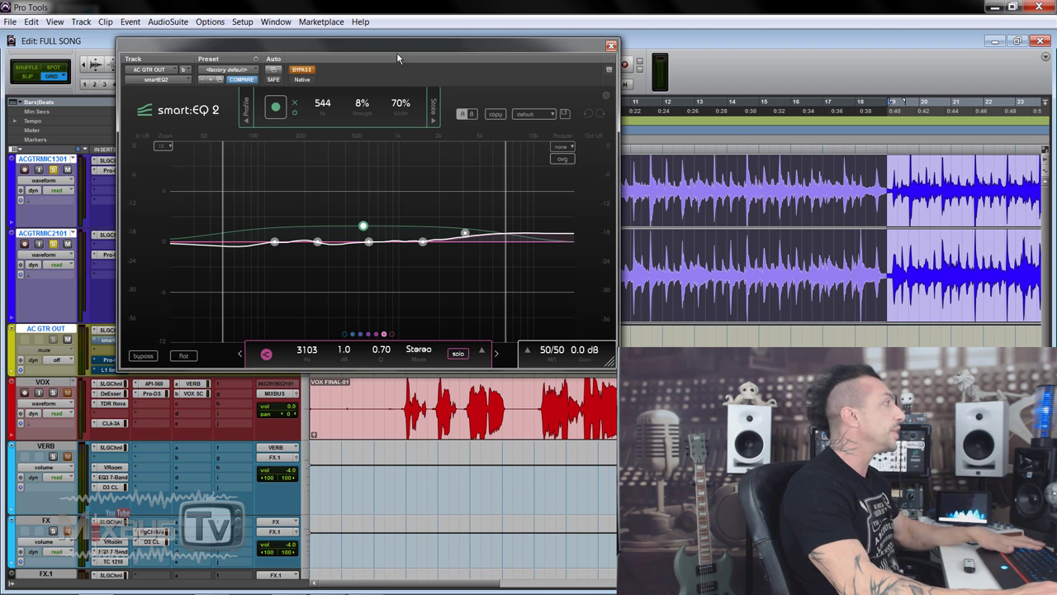
drag(396, 50, 376, 57)
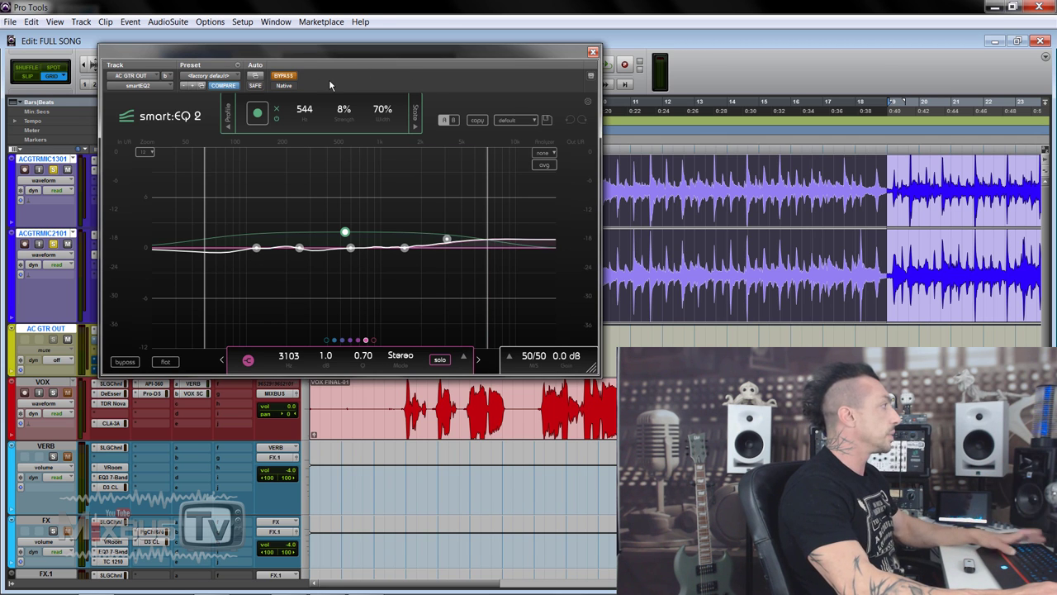
key(space)
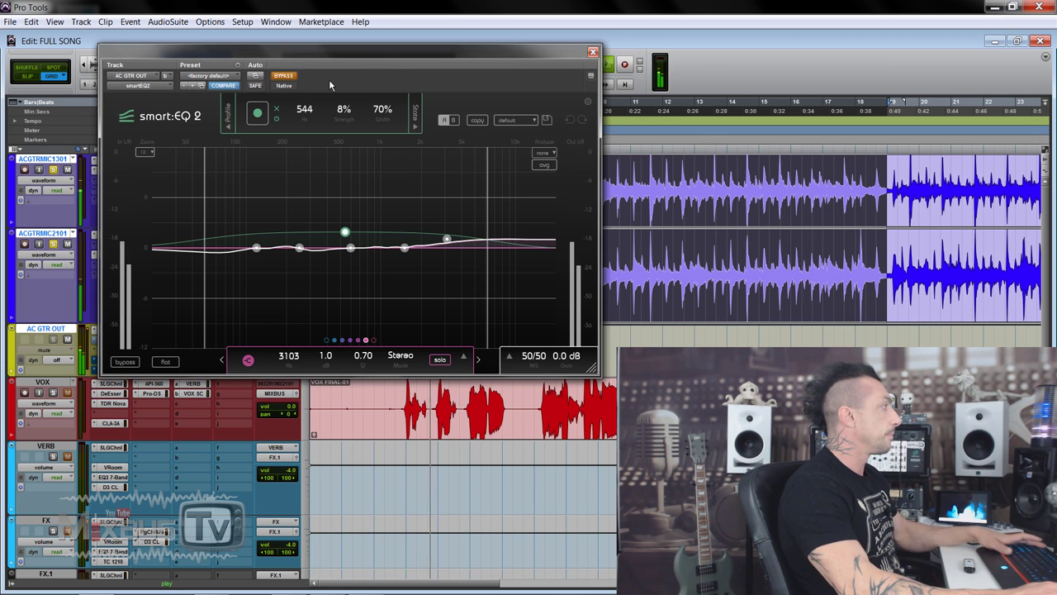
click(281, 76)
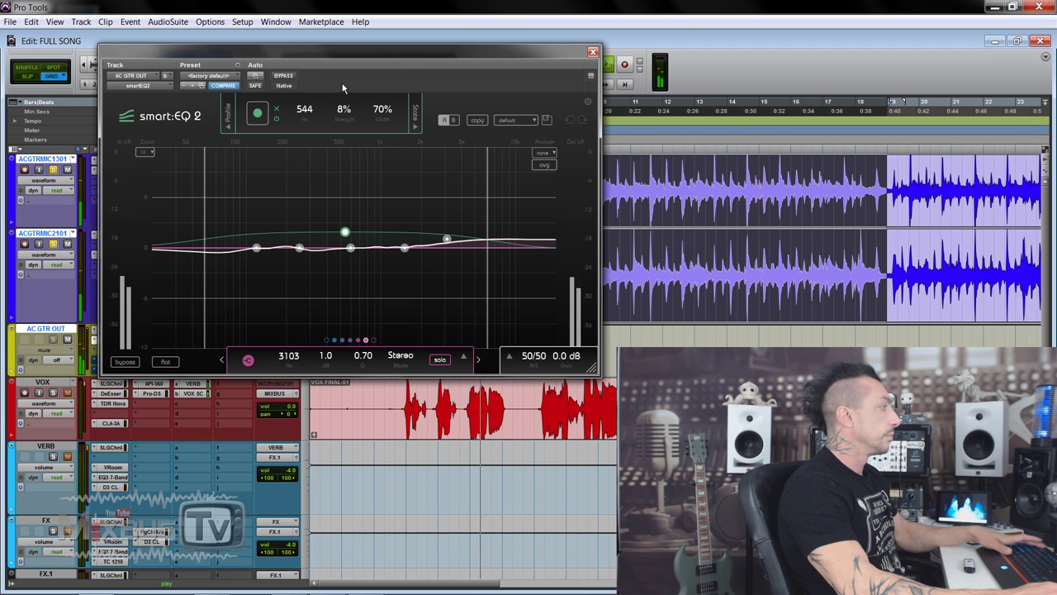
click(283, 76)
click(283, 76)
Swap smartEQ 2 for the bus Pro-Q 3 and compare it bypassed versus active.
click(592, 52)
click(113, 361)
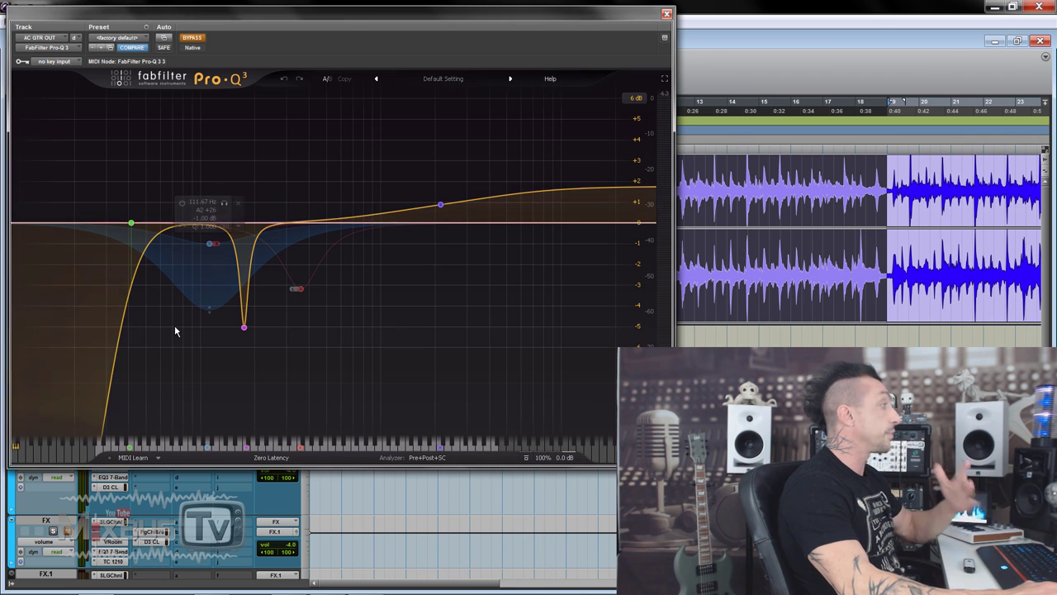
drag(358, 23, 426, 19)
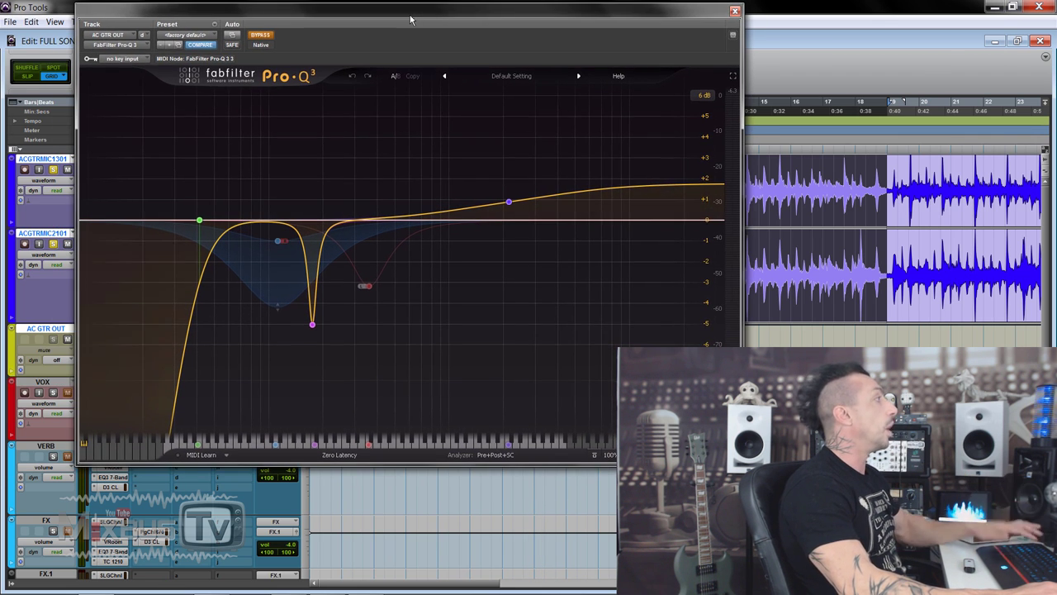
drag(318, 18, 304, 20)
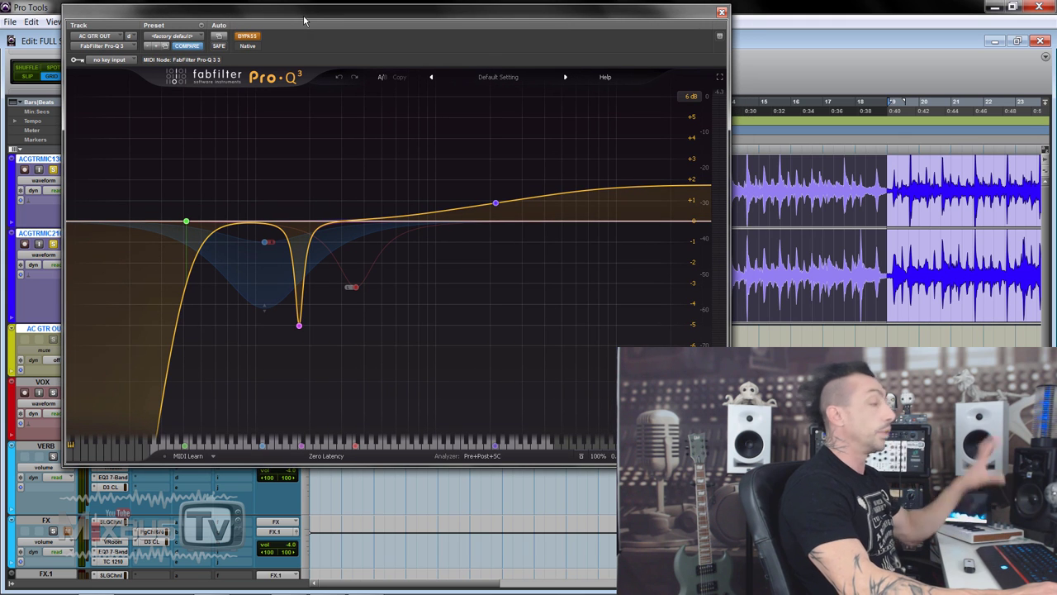
click(255, 39)
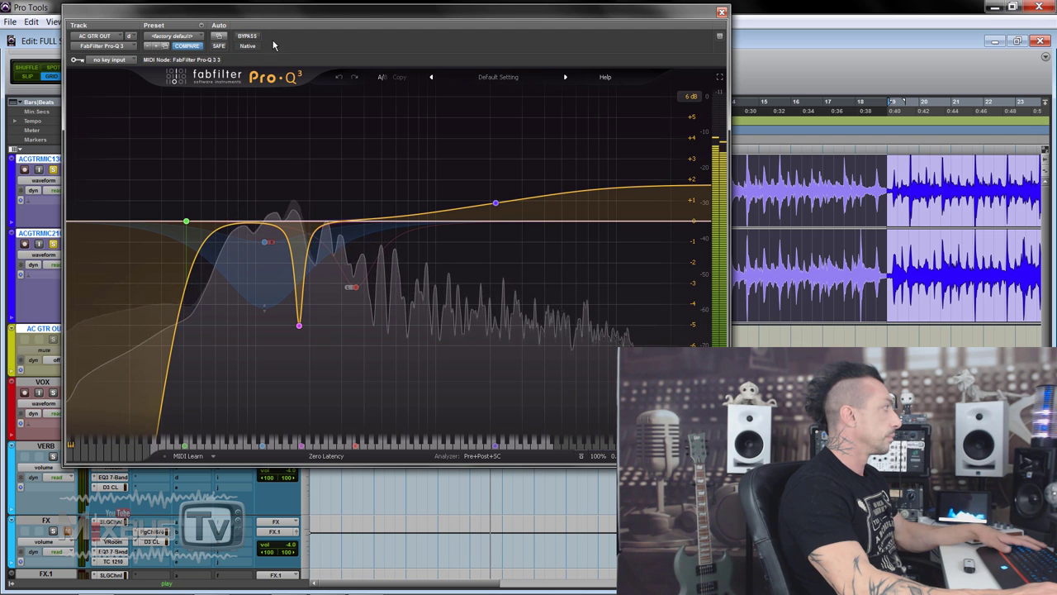
click(249, 39)
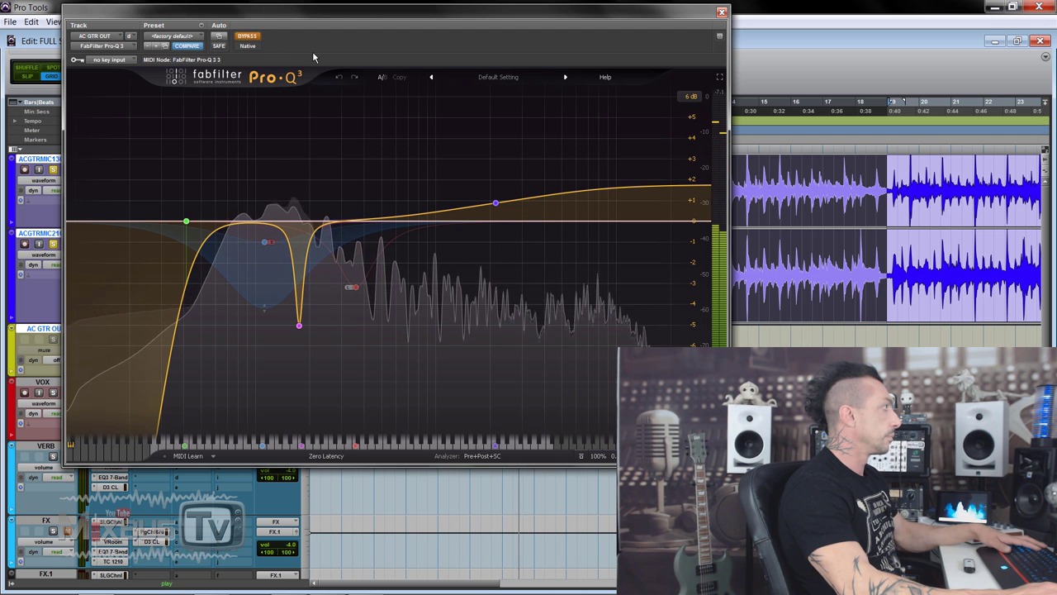
click(246, 38)
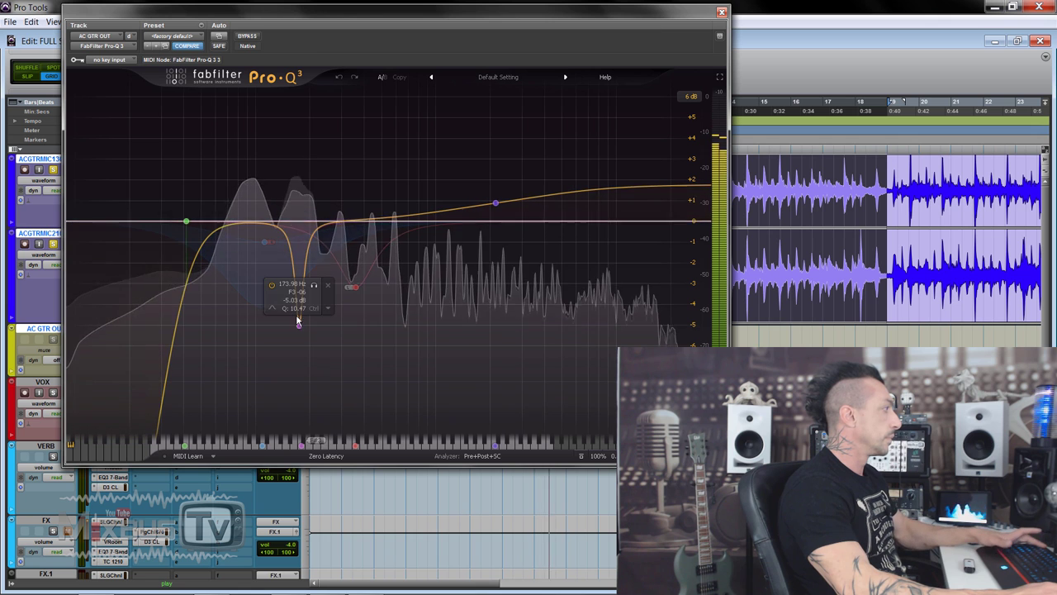
Solo then unsolo the 173.9 Hz notch band, and switch it off and back on.
click(299, 325)
click(314, 285)
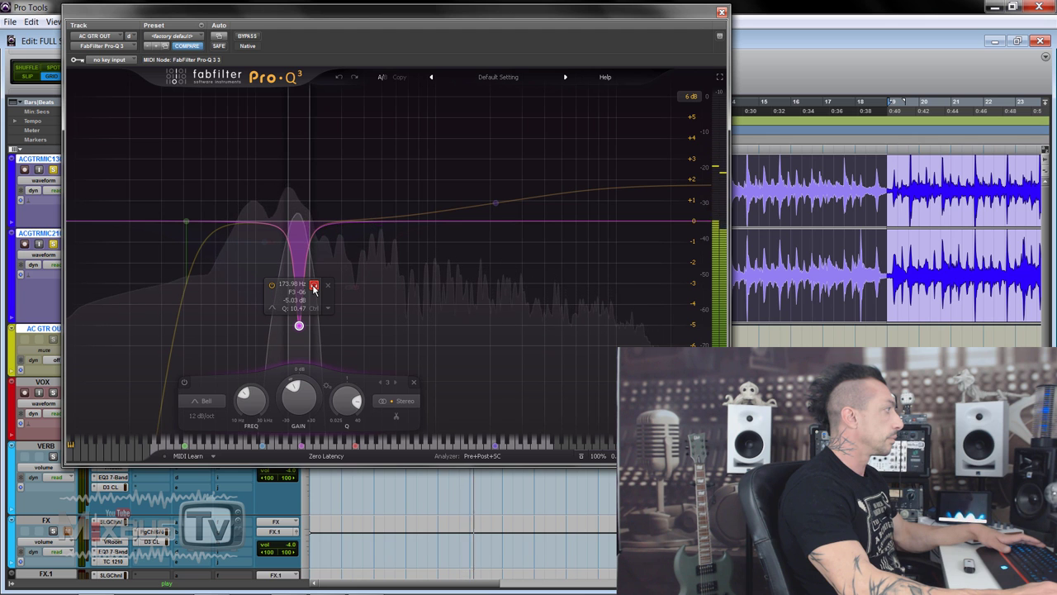
click(313, 286)
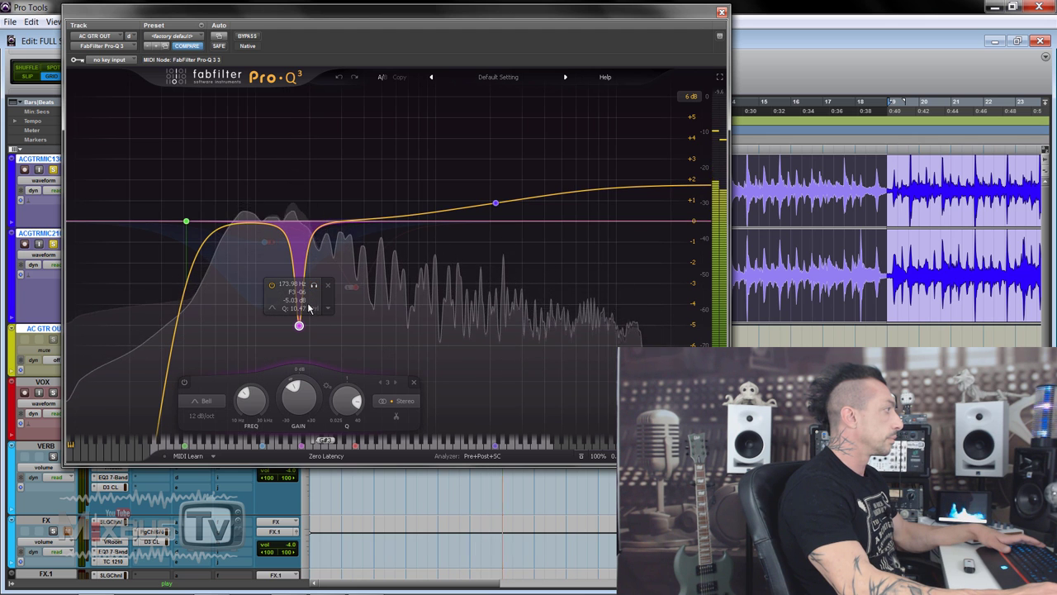
click(273, 285)
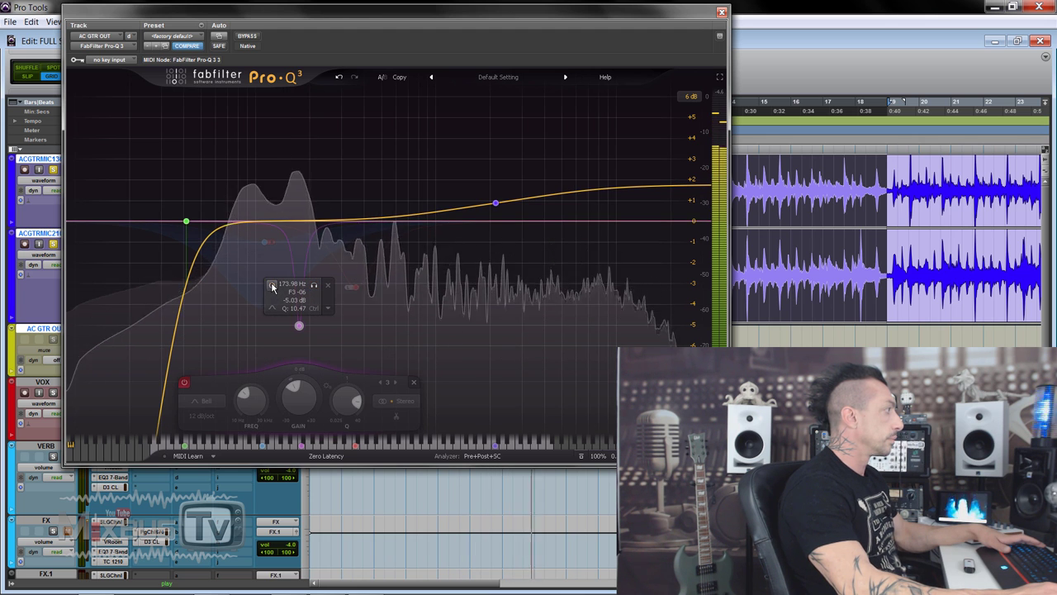
click(272, 285)
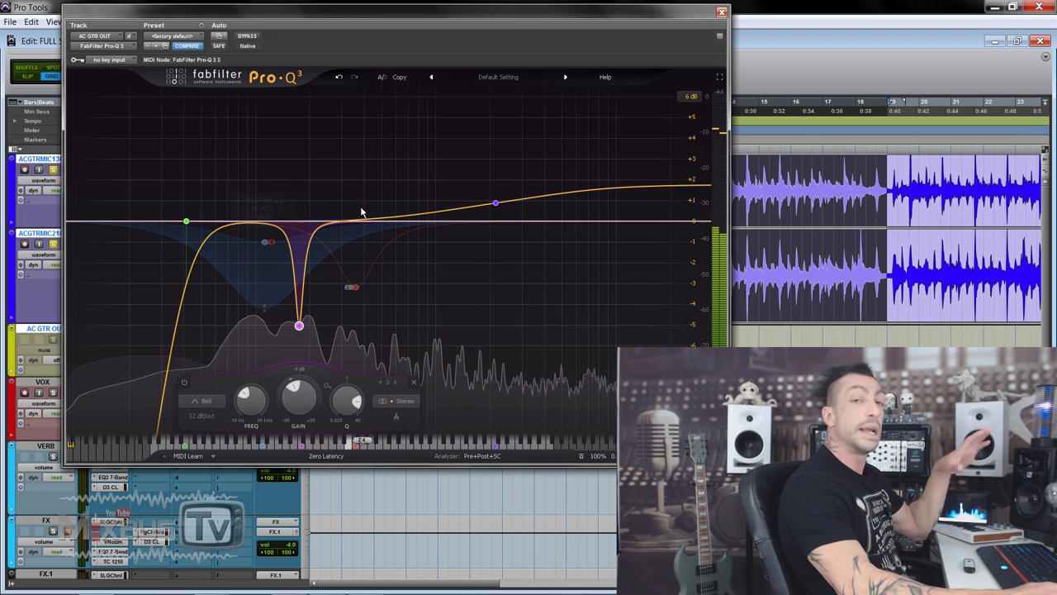
mouse_move(268, 242)
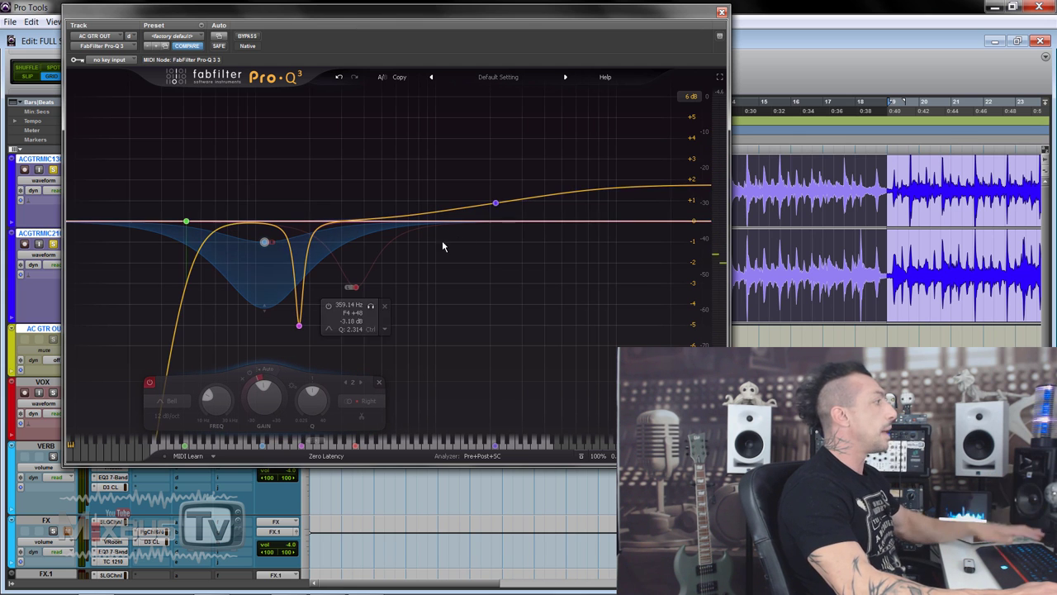
mouse_move(494, 204)
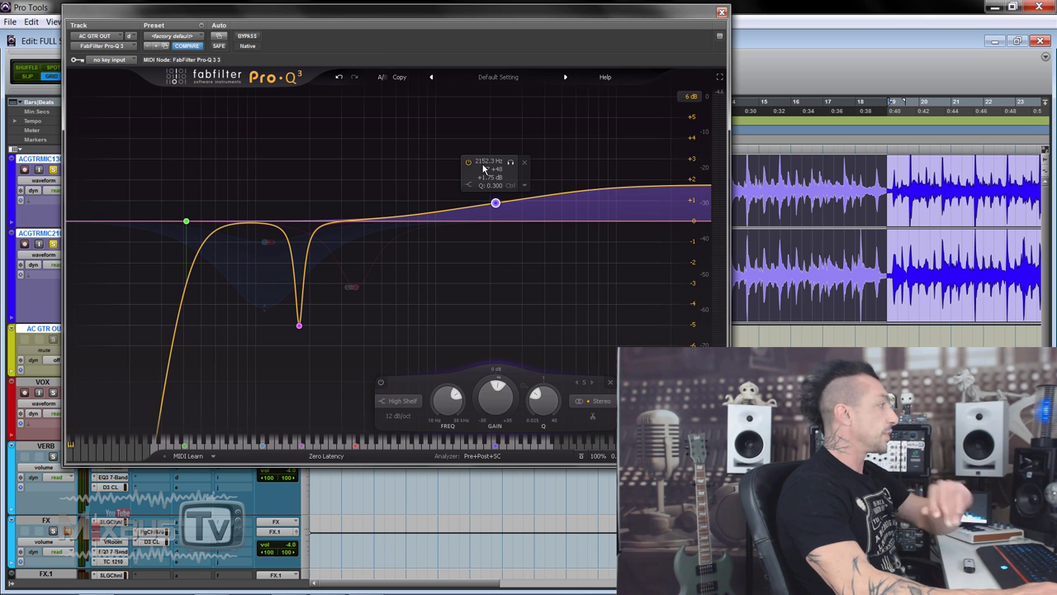
mouse_move(298, 327)
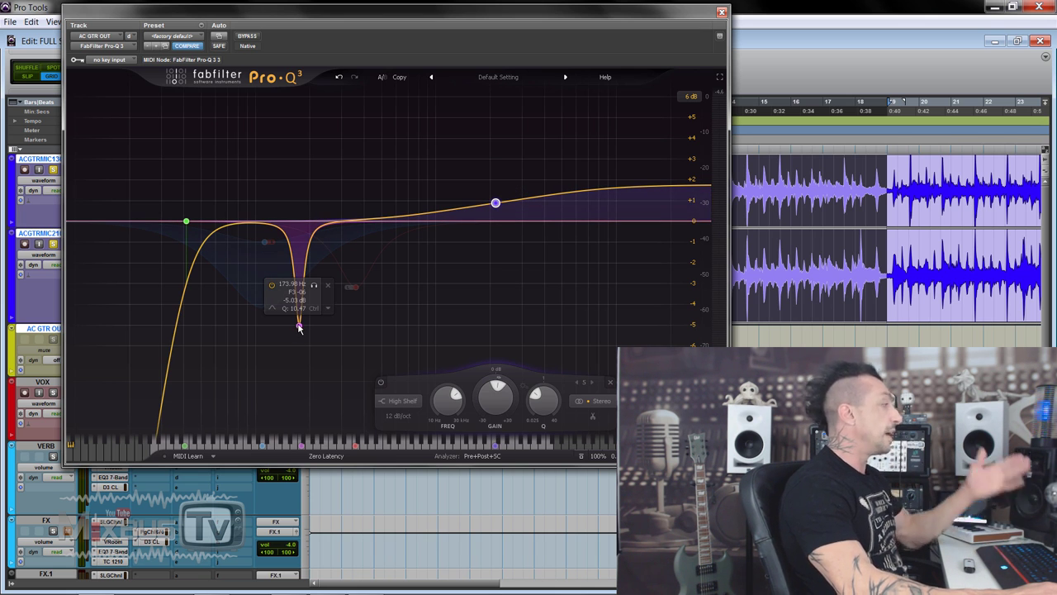
mouse_move(188, 222)
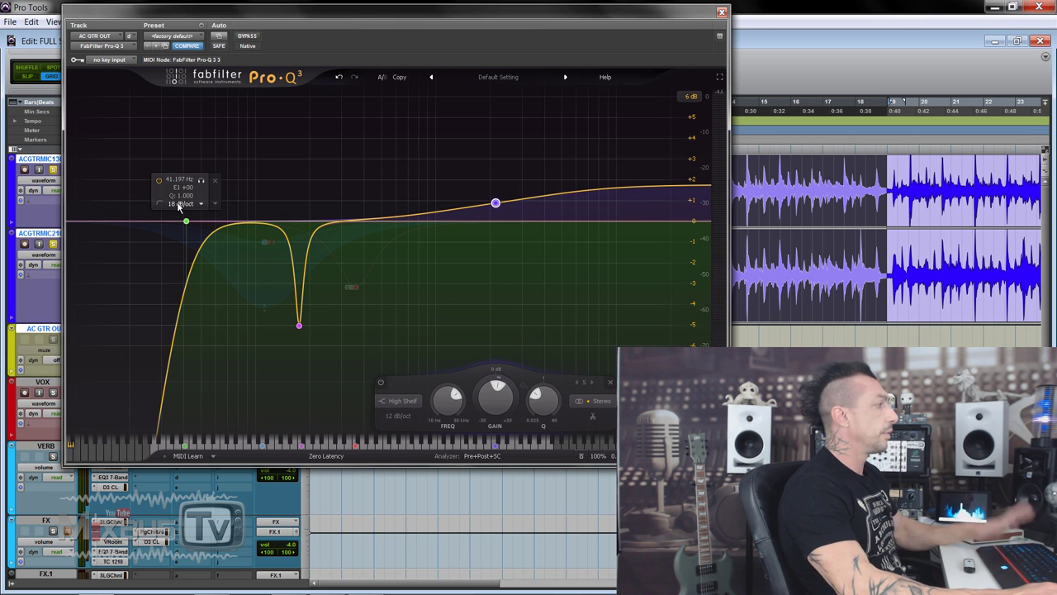
Close the bus Pro-Q 3 and bring up the AC GTR OUT L1 limiter.
click(721, 12)
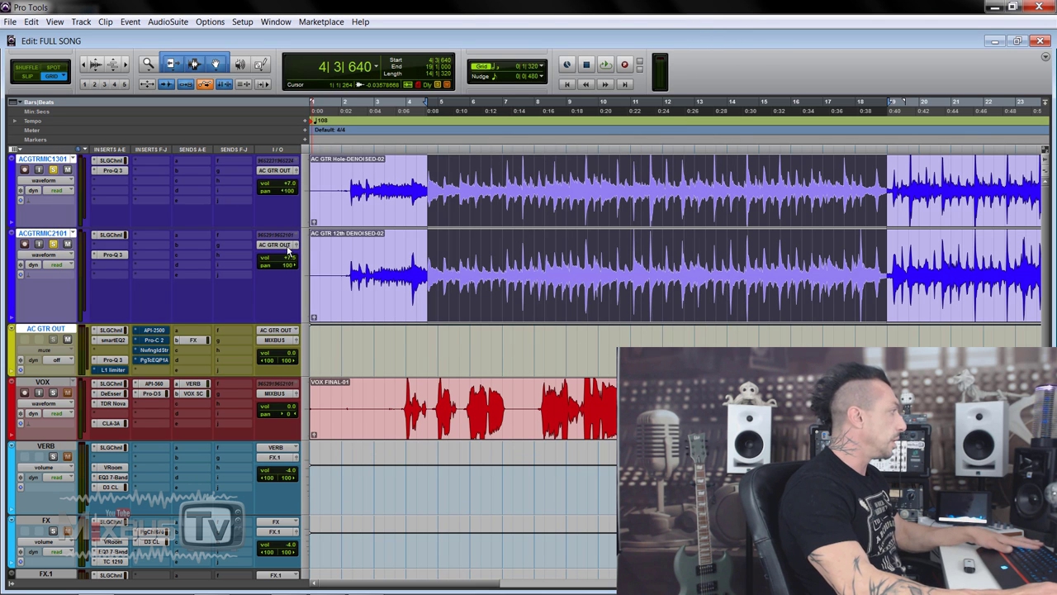
click(115, 372)
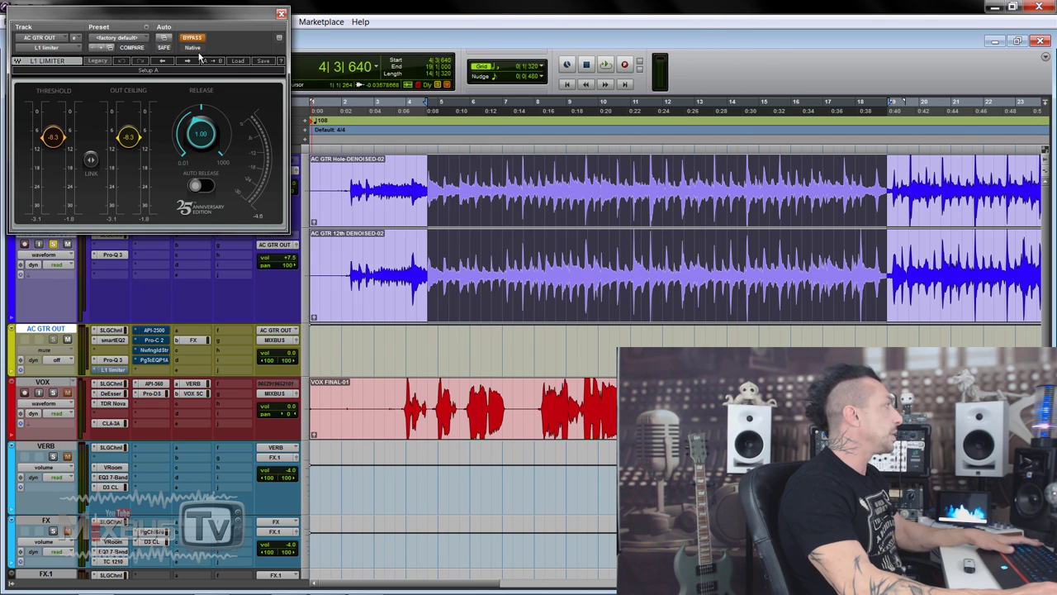
drag(238, 20, 291, 99)
Play bars 10–13 of both guitars through the L1 limiter at -8.3 dB, then close it.
drag(620, 239, 726, 238)
key(space)
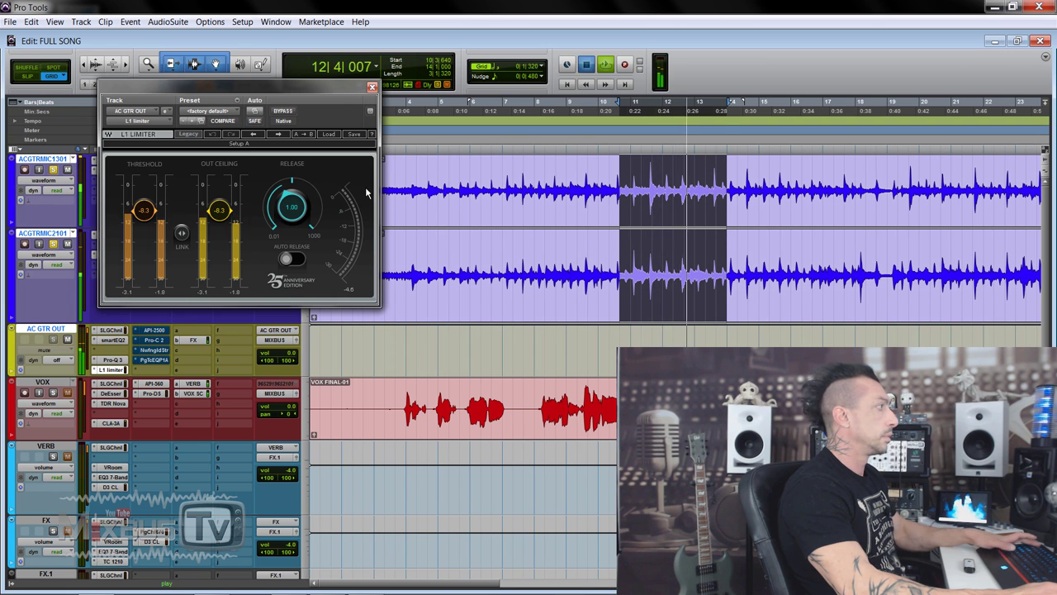
key(space)
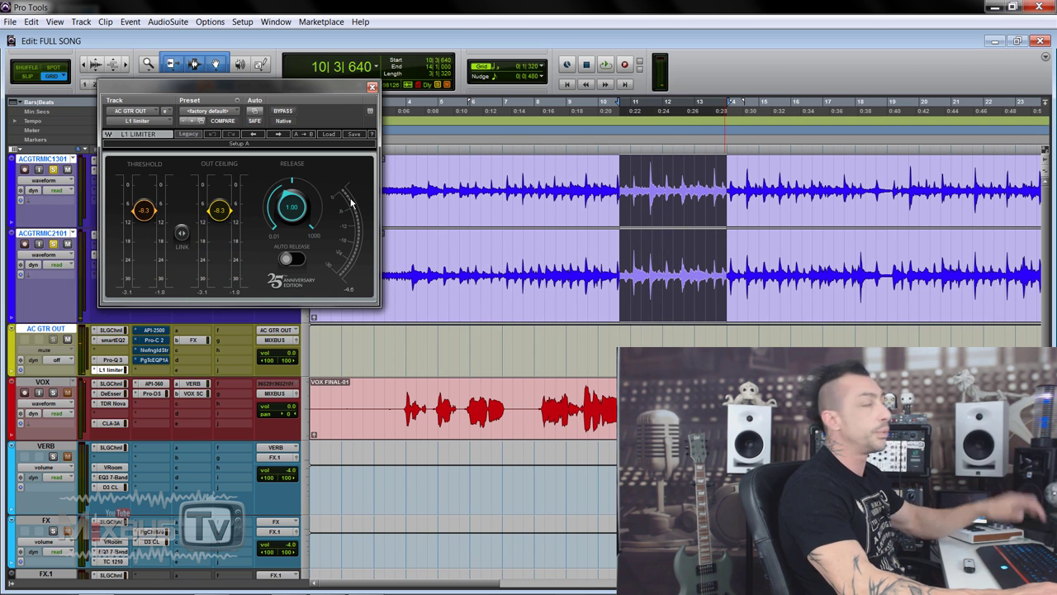
key(r)
key(r)
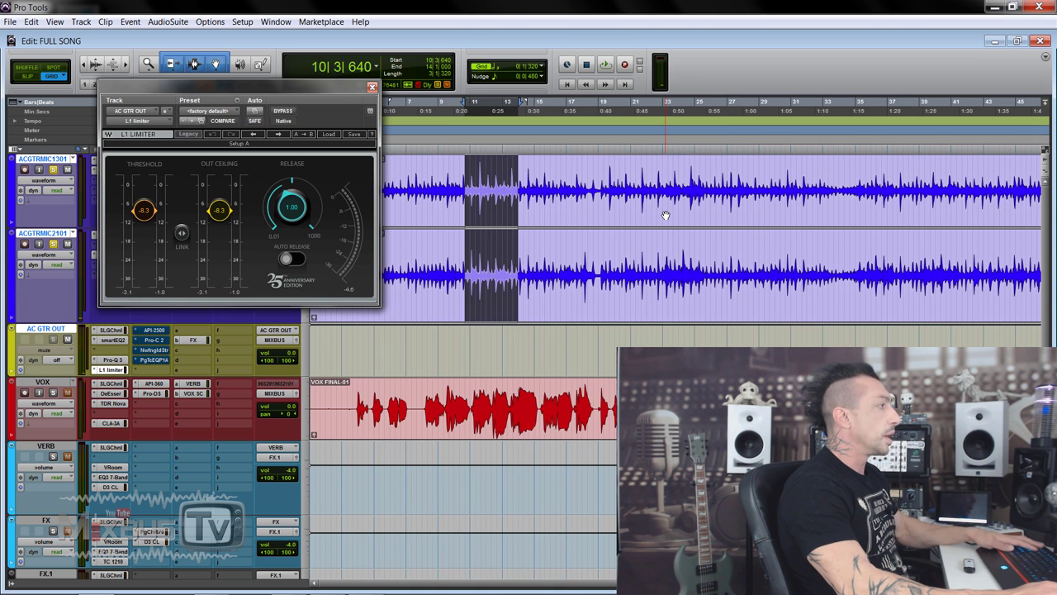
key(t)
key(space)
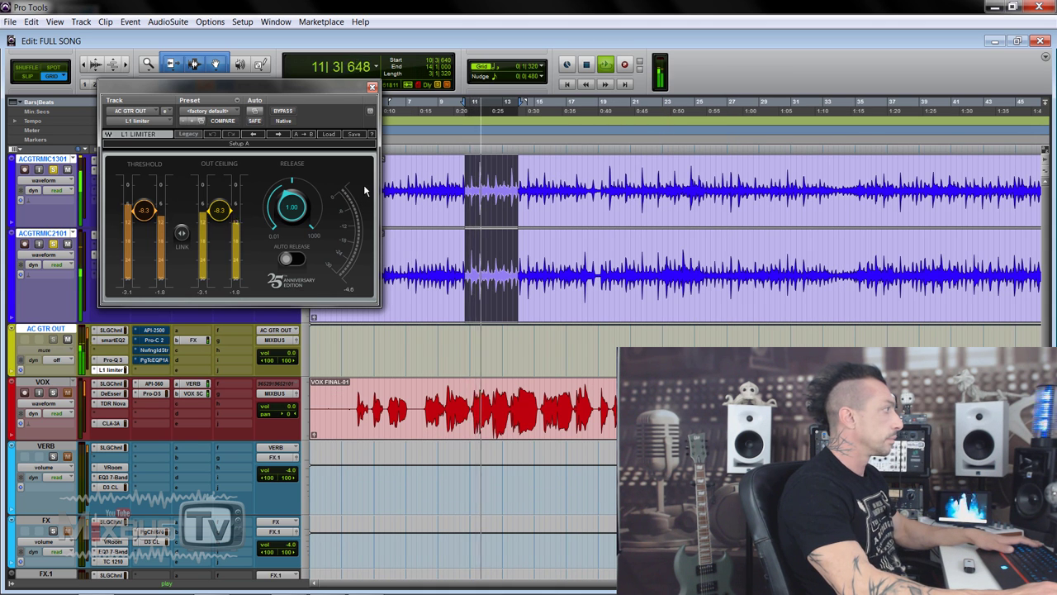
key(space)
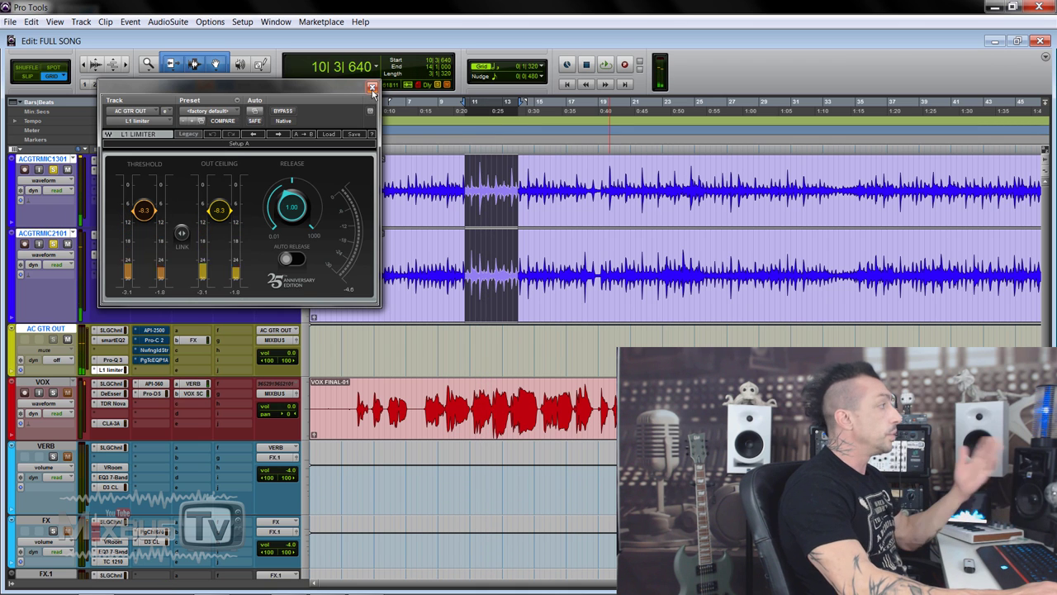
click(372, 88)
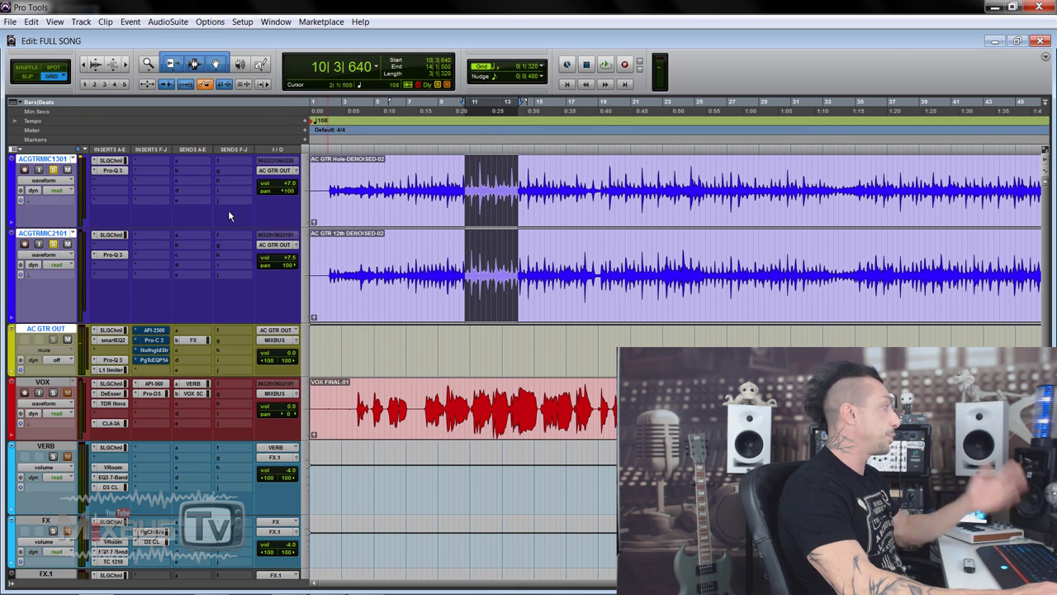
Open the guitar bus API-2500 and compare it in and bypassed during playback.
click(161, 333)
drag(326, 22, 379, 50)
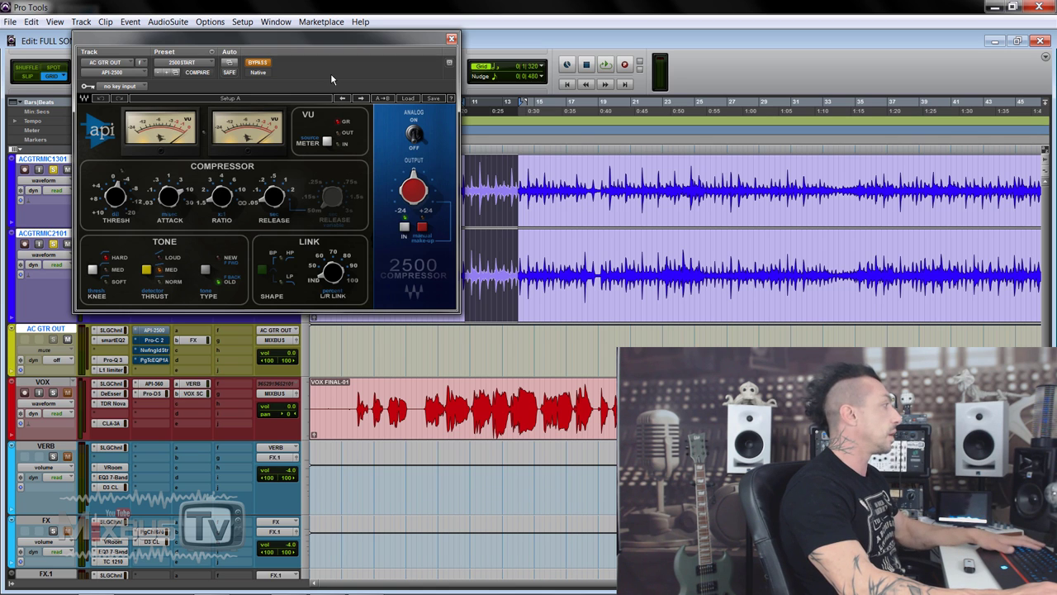
key(space)
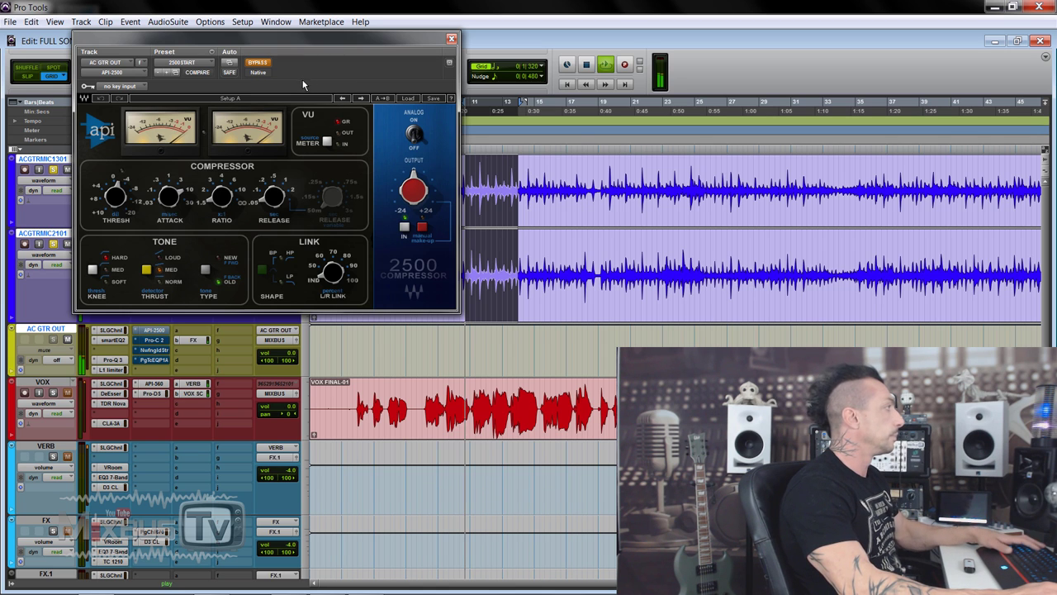
click(263, 66)
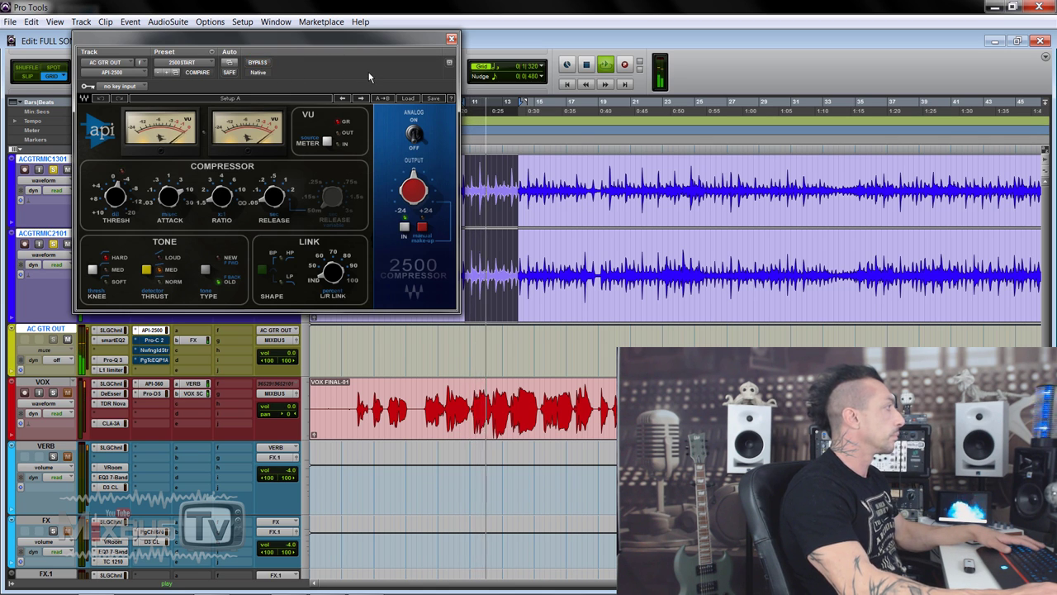
click(258, 63)
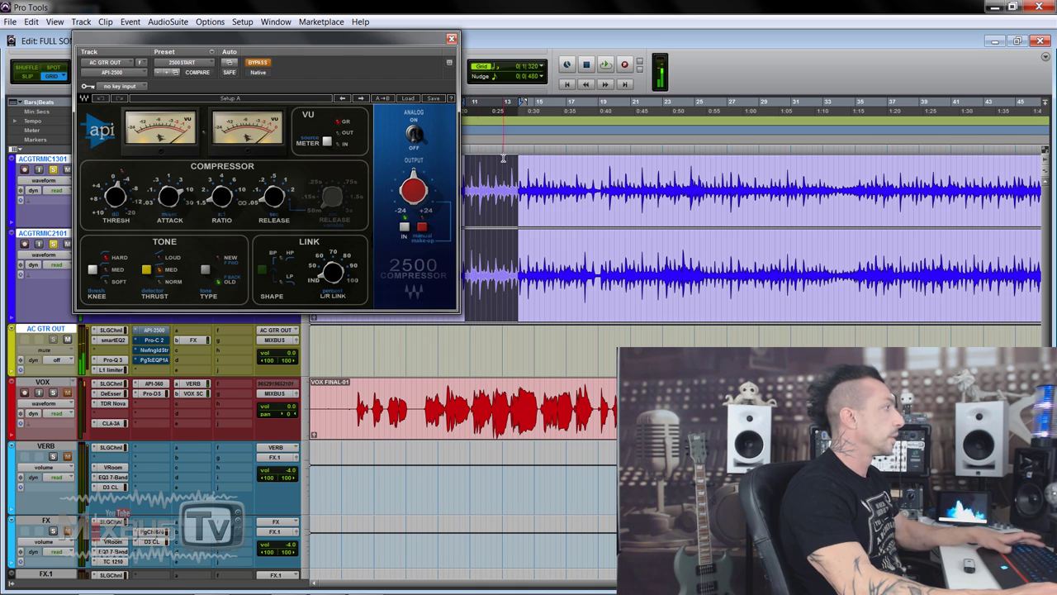
Replay a longer guitar stretch, toggling the API-2500 again, leave it active and close it.
drag(480, 190, 829, 190)
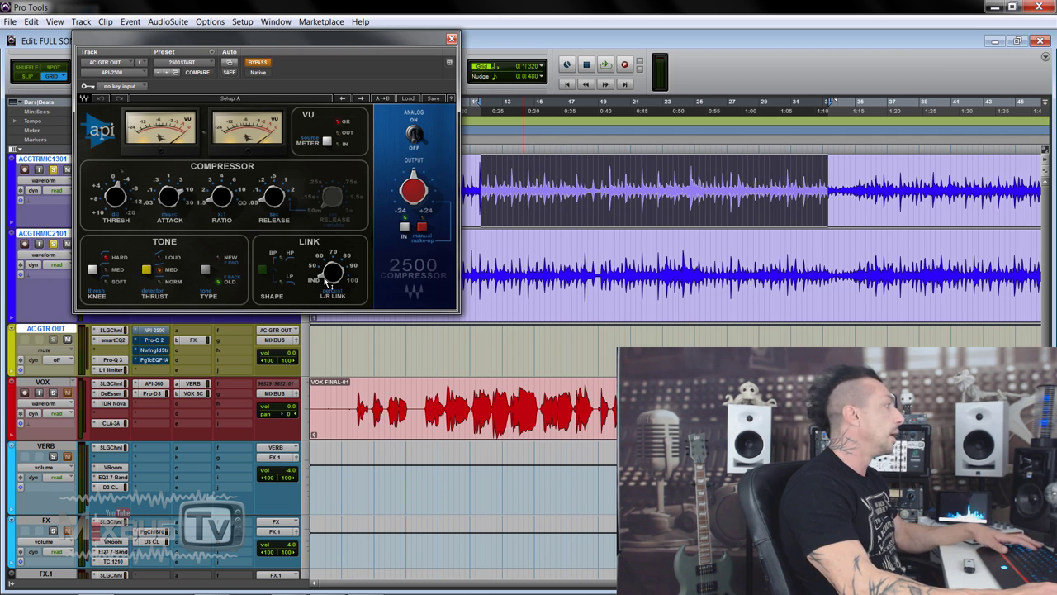
mouse_move(333, 273)
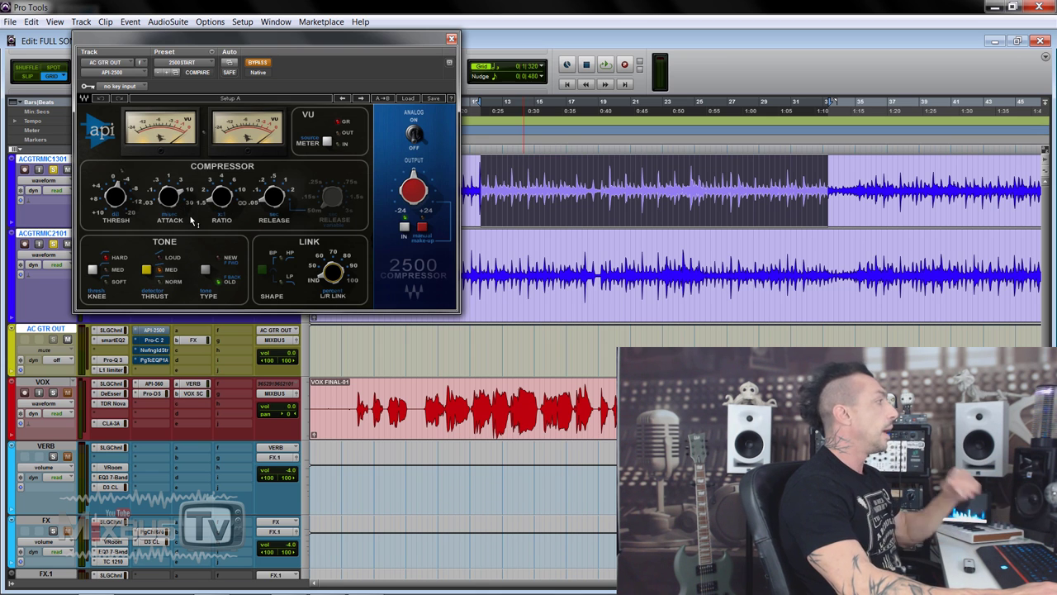
mouse_move(196, 220)
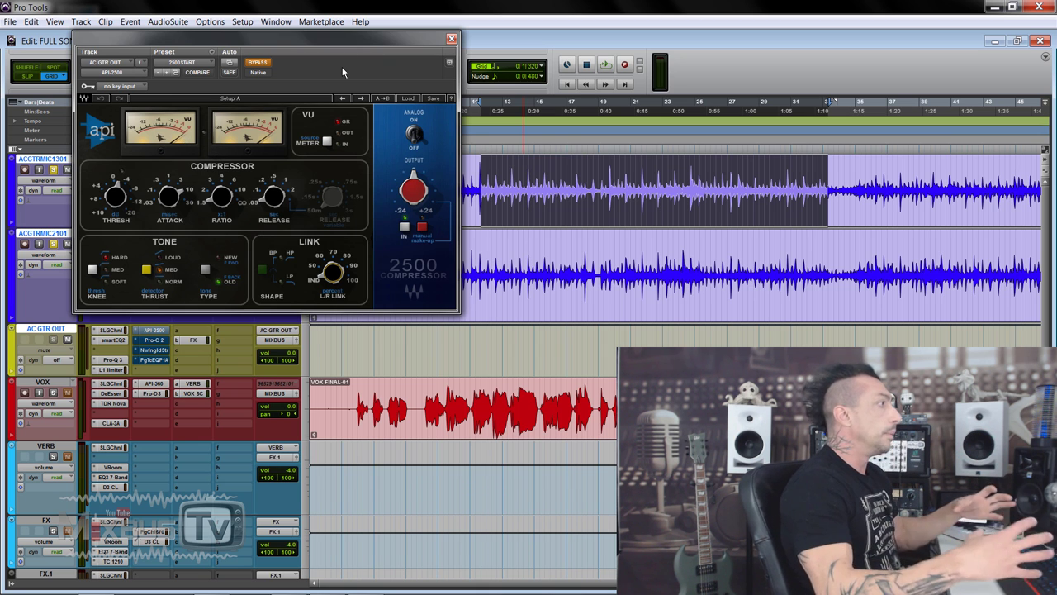
key(space)
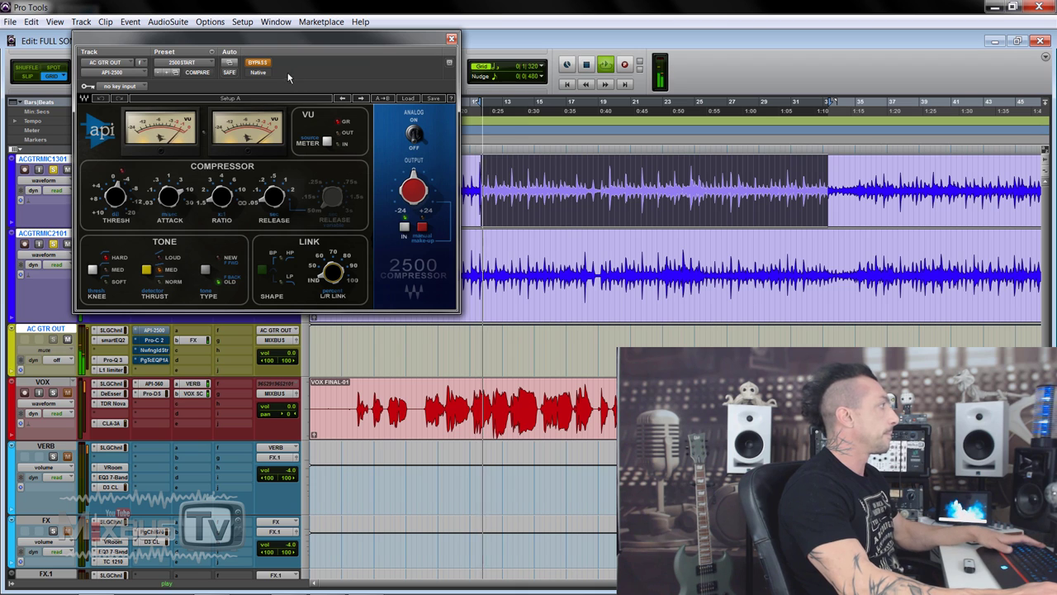
click(263, 63)
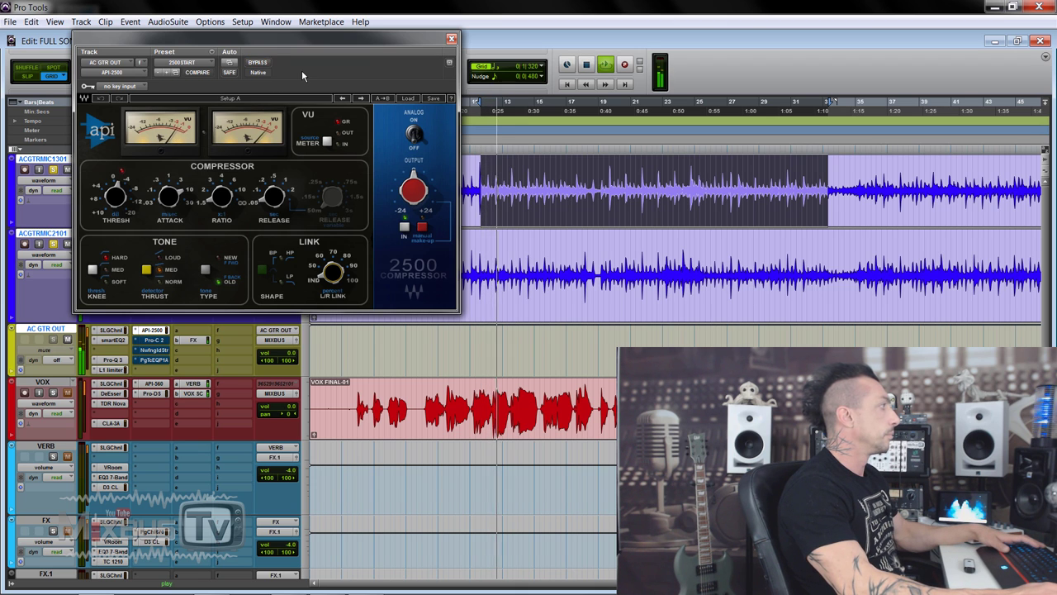
click(261, 63)
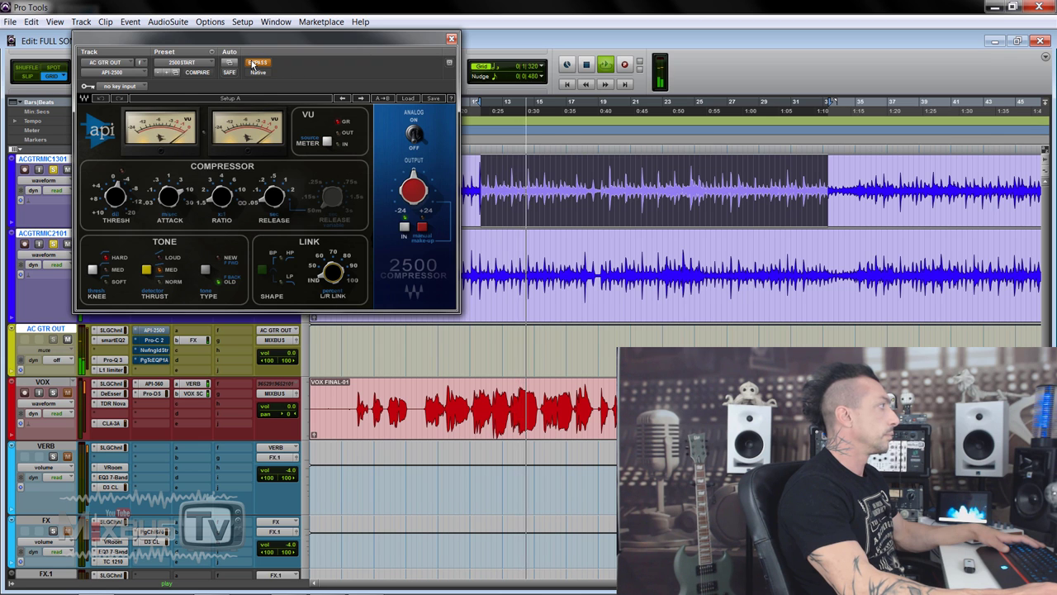
click(259, 63)
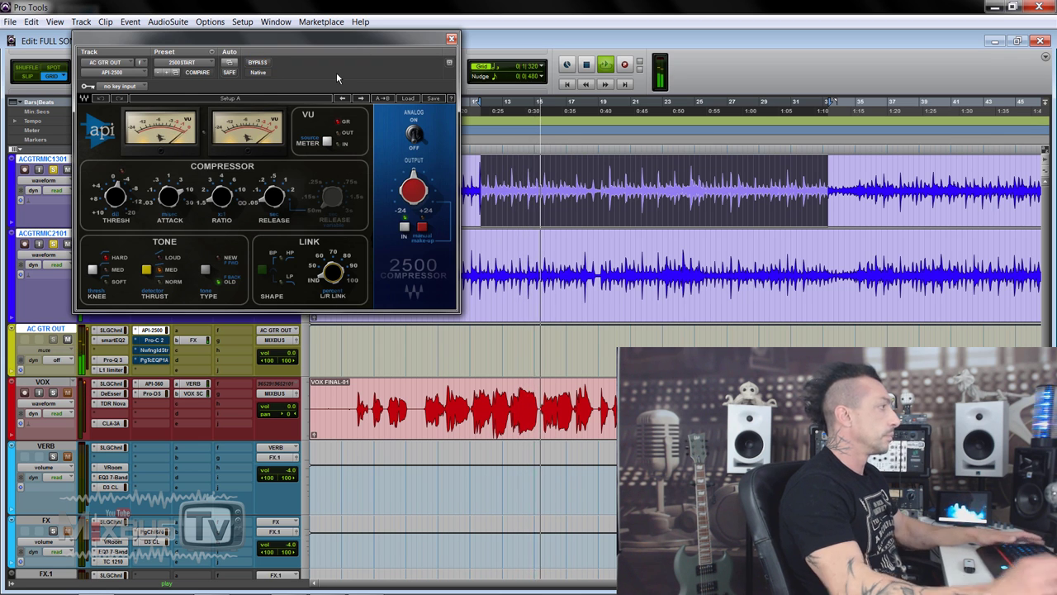
key(space)
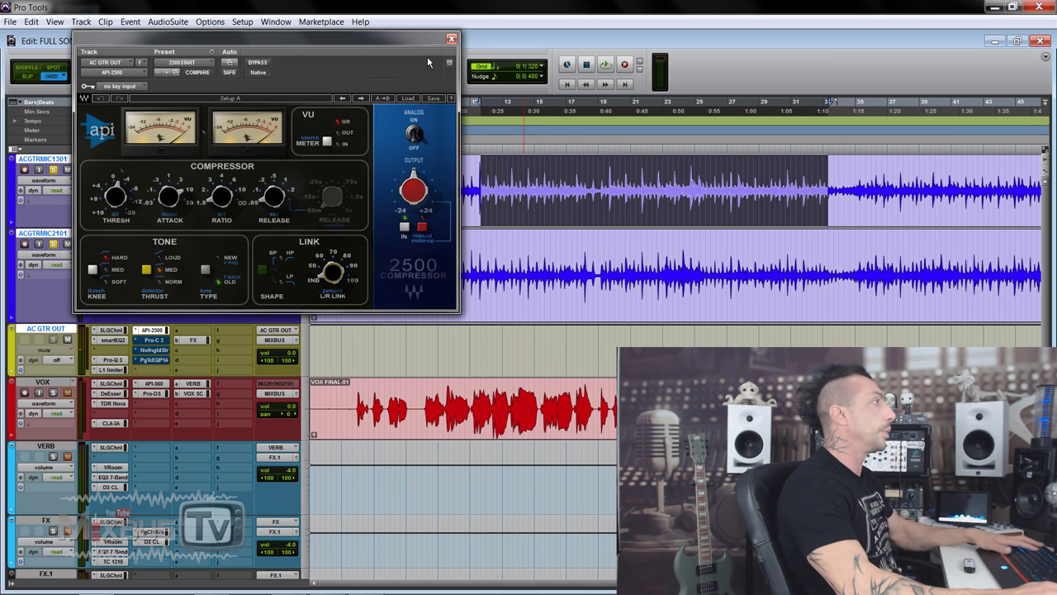
click(452, 38)
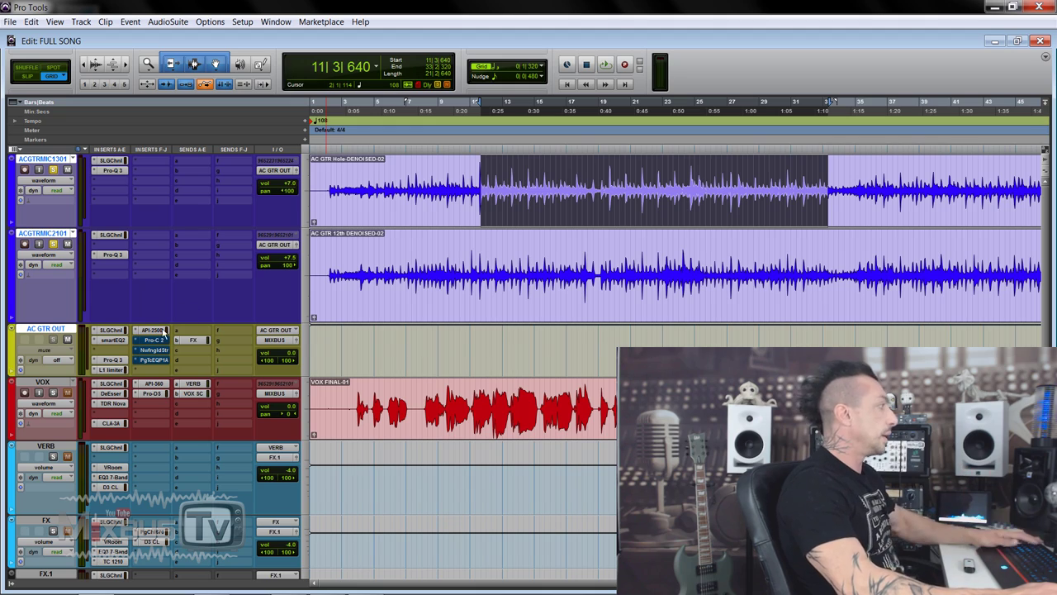
Open the AC GTR OUT Pro-C 2 and compare it bypassed versus active during playback.
click(157, 340)
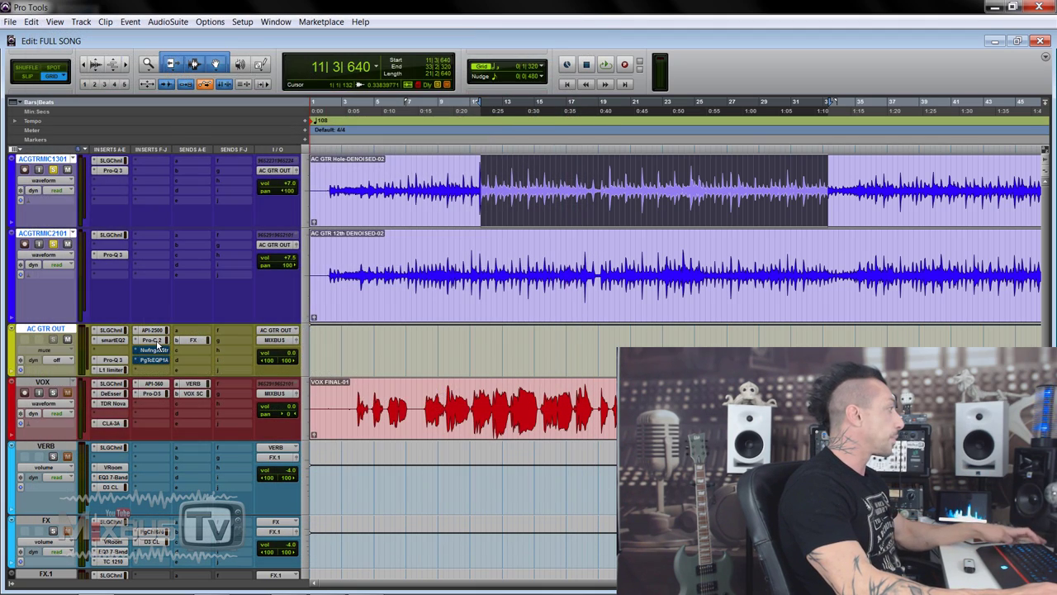
click(157, 341)
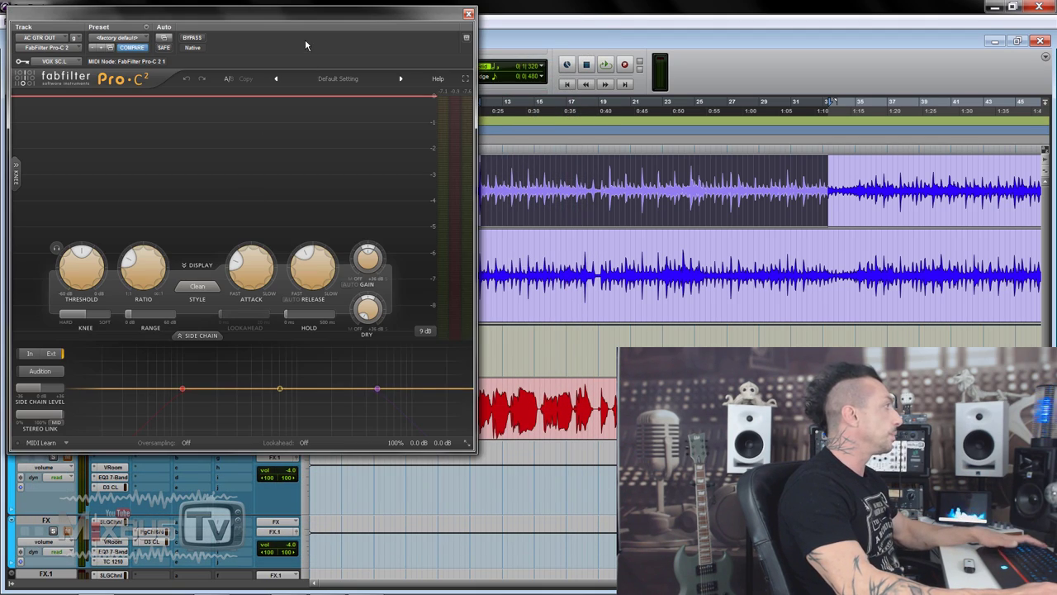
key(space)
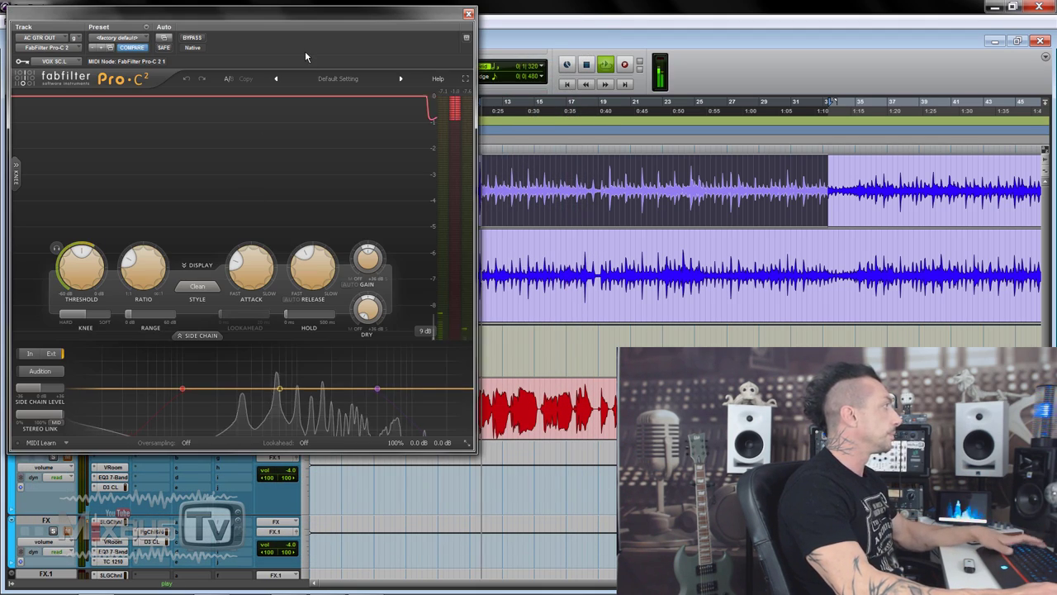
click(191, 39)
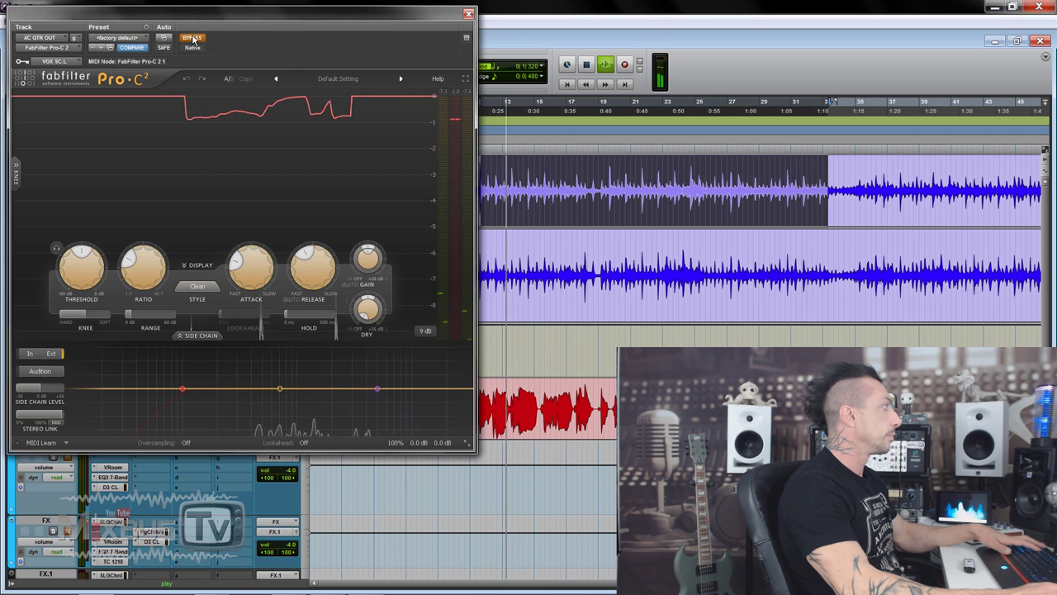
click(193, 39)
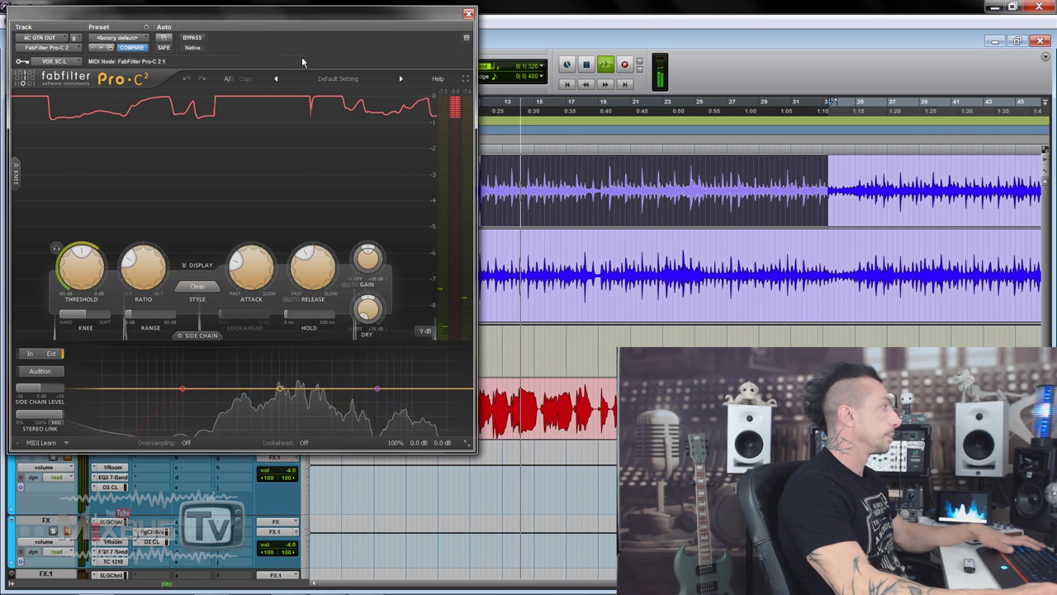
key(space)
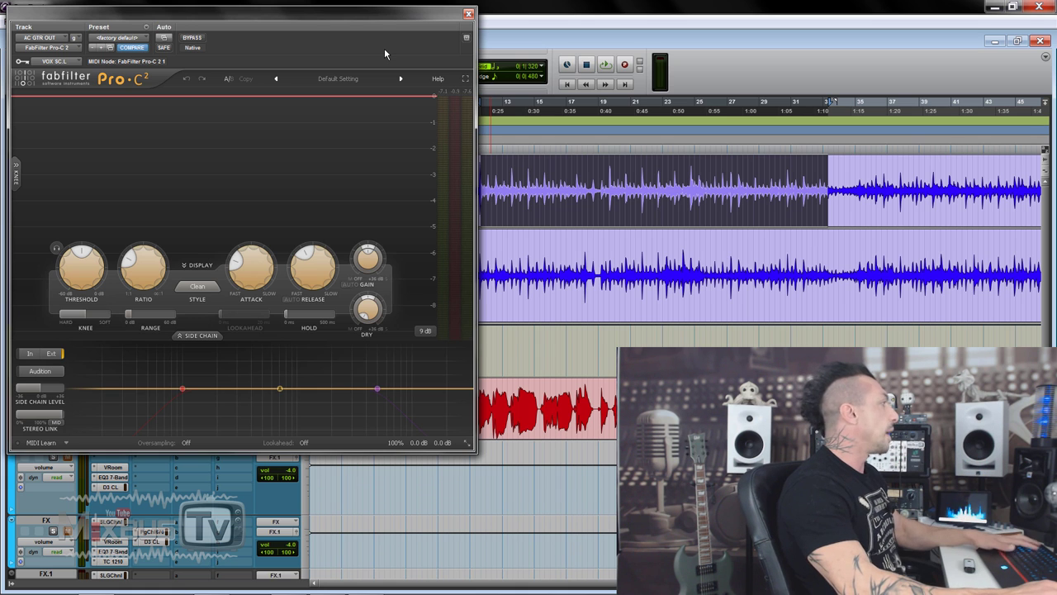
Replay the guitars through Pro-C 2 and move the playhead further into the song.
key(space)
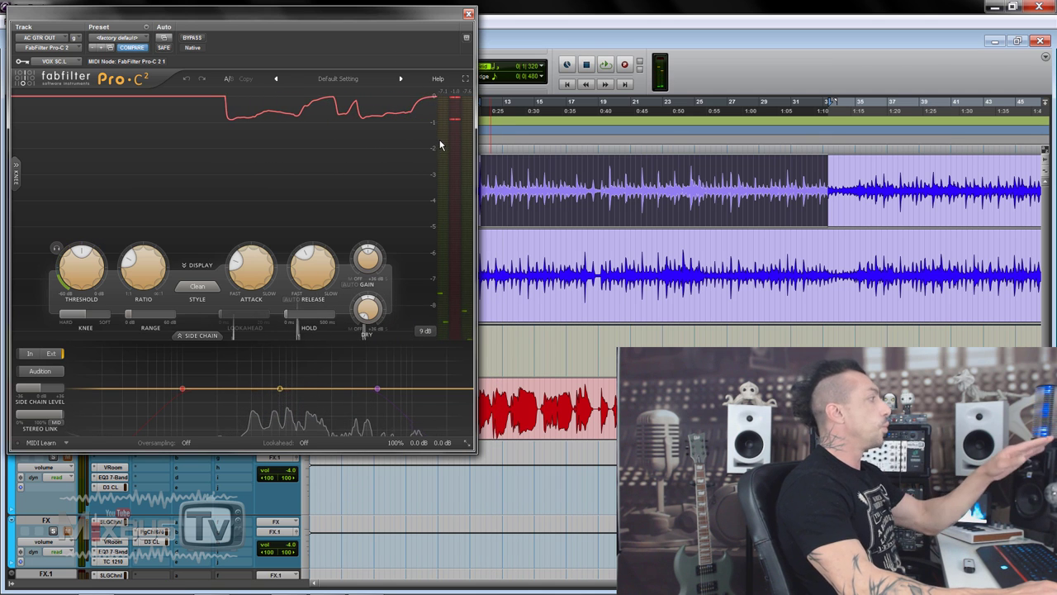
mouse_move(313, 273)
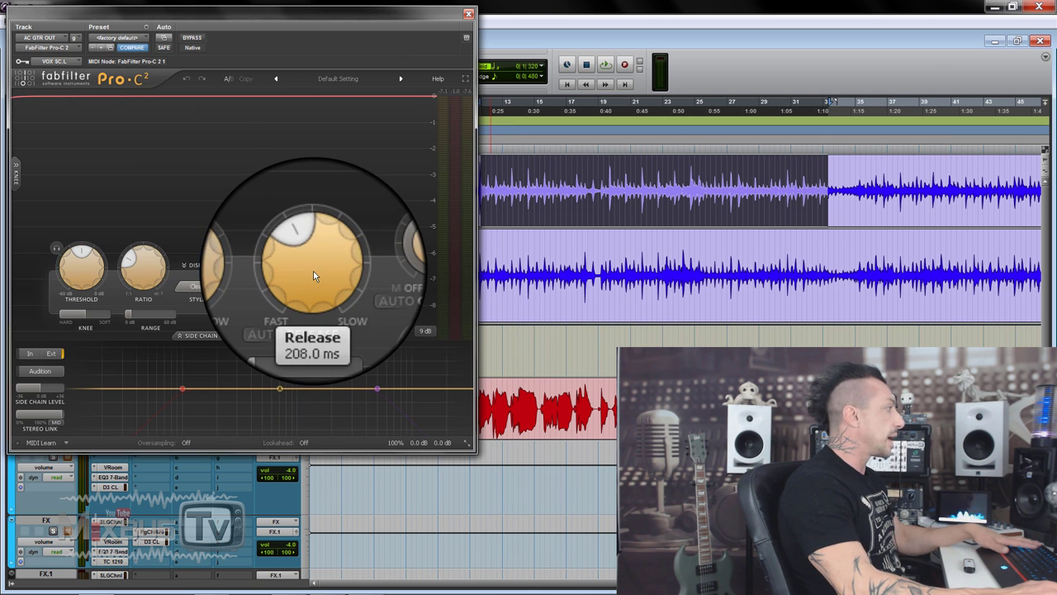
mouse_move(157, 317)
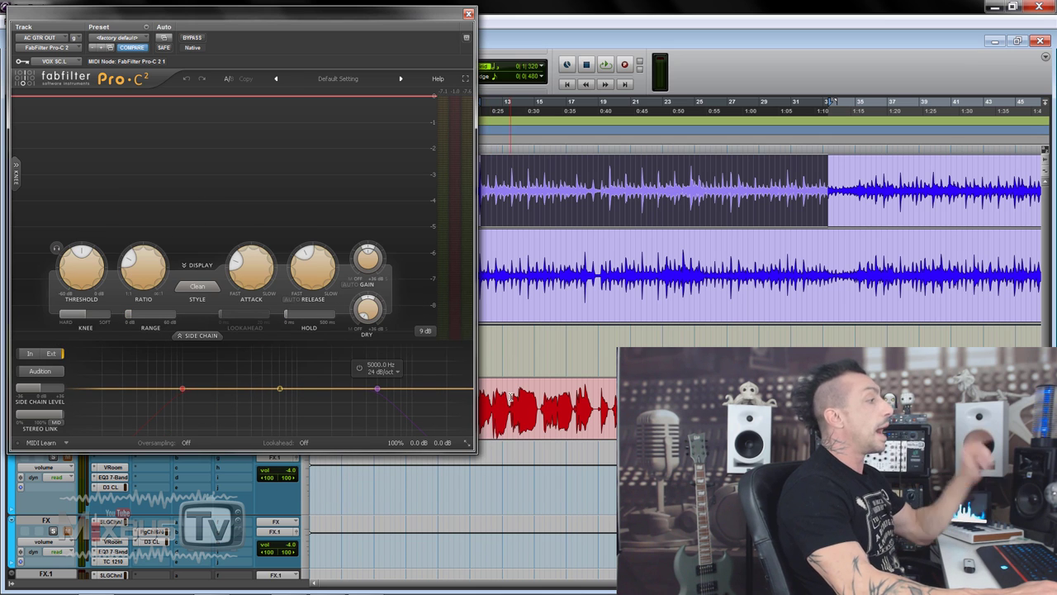
click(543, 395)
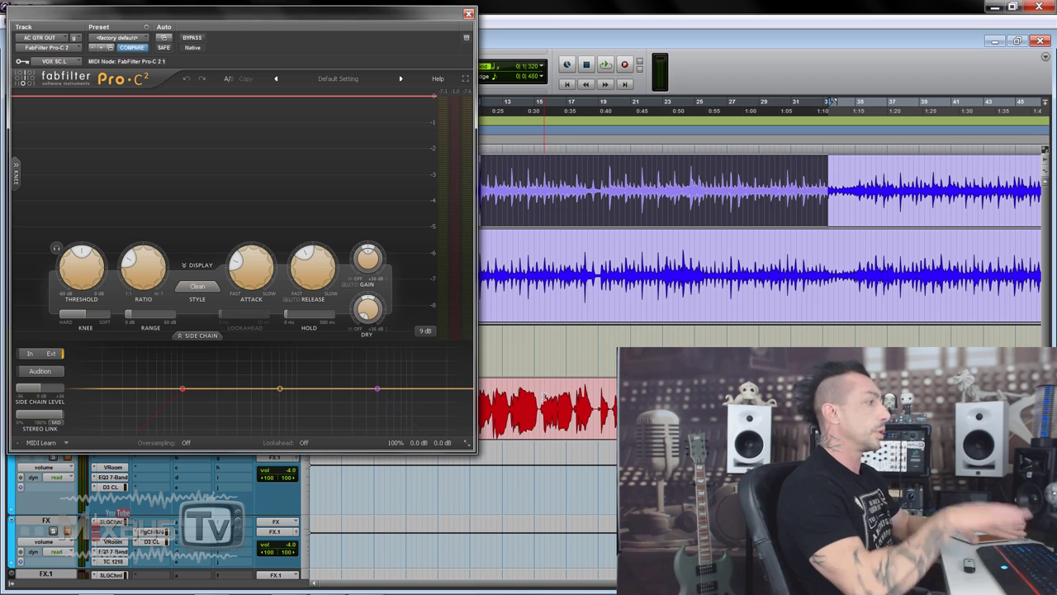
Replace the Pro-C 2 window with the bus Saturate plugin, editing its right channel.
click(468, 14)
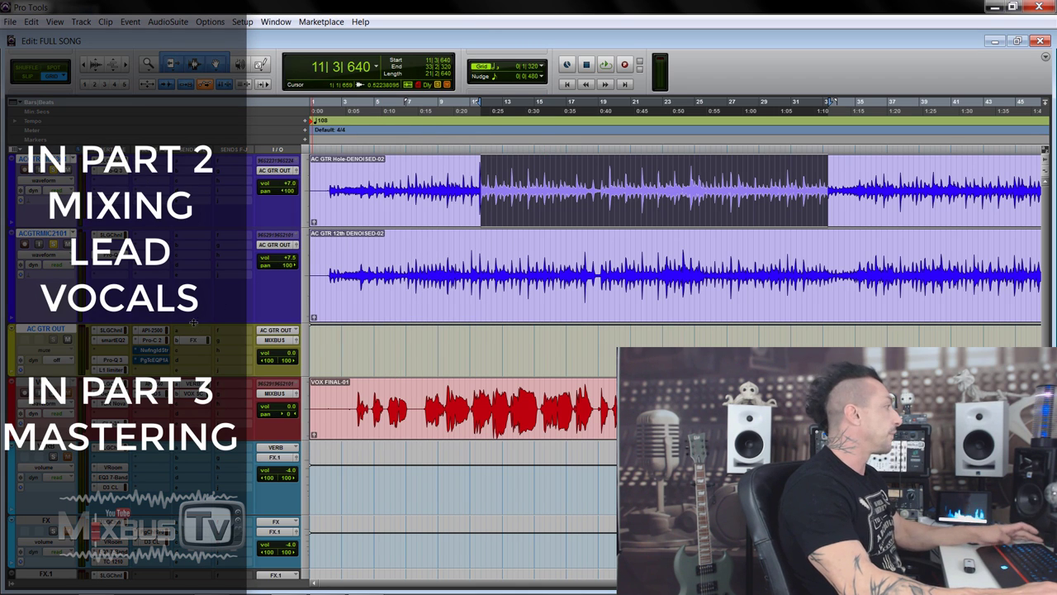
click(161, 352)
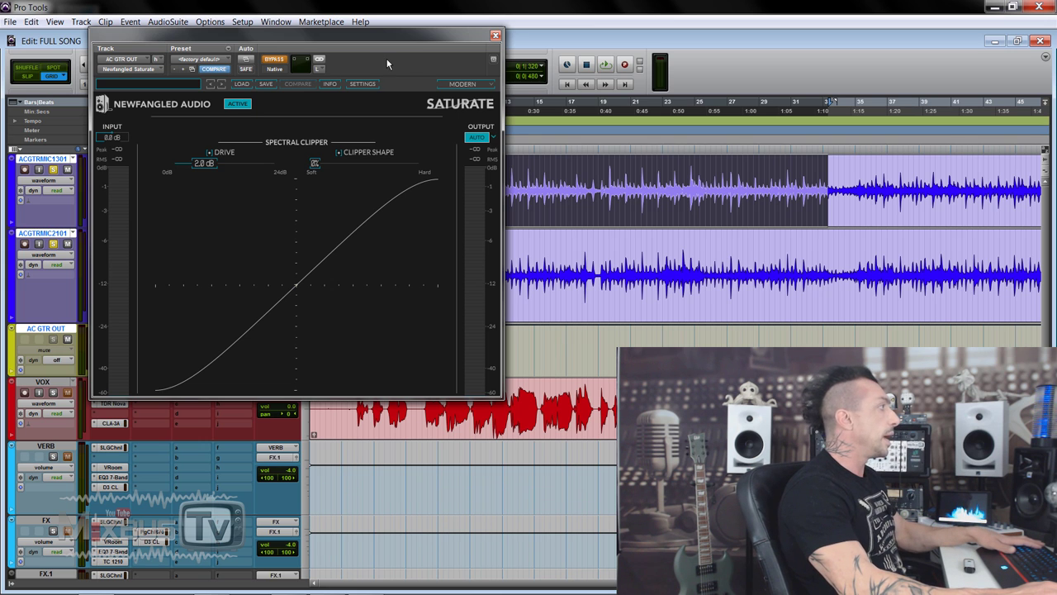
click(320, 70)
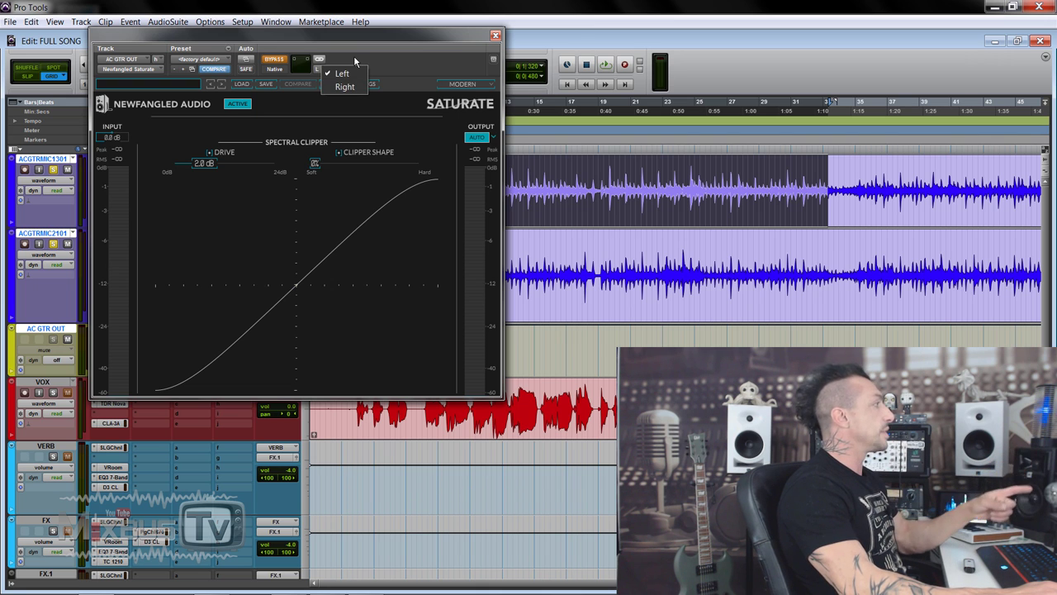
click(344, 87)
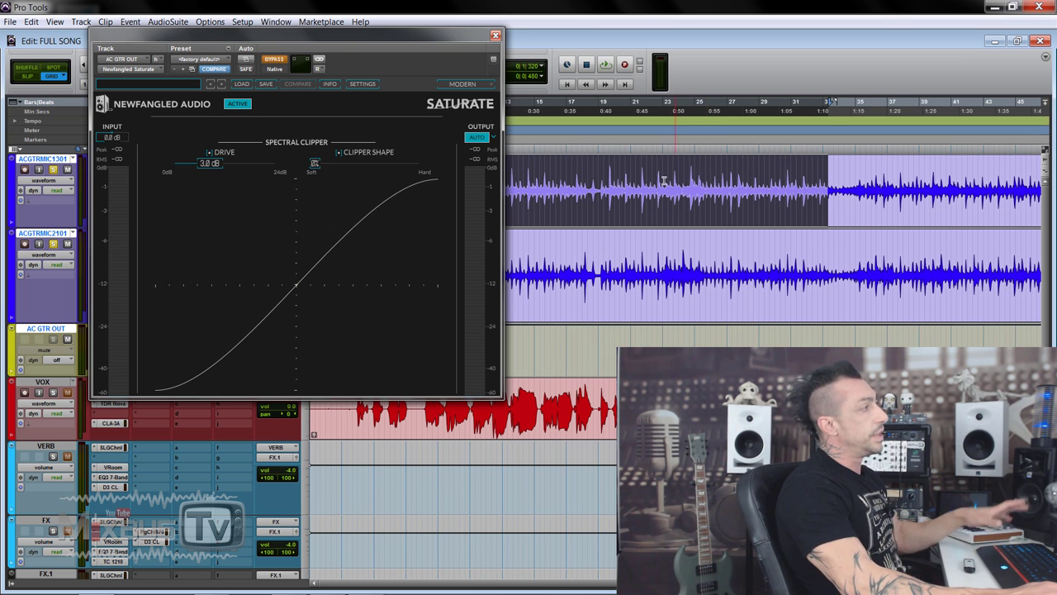
Audition a short guitar passage with Saturate re-enabled on right then left channels, then close it.
drag(651, 177, 731, 184)
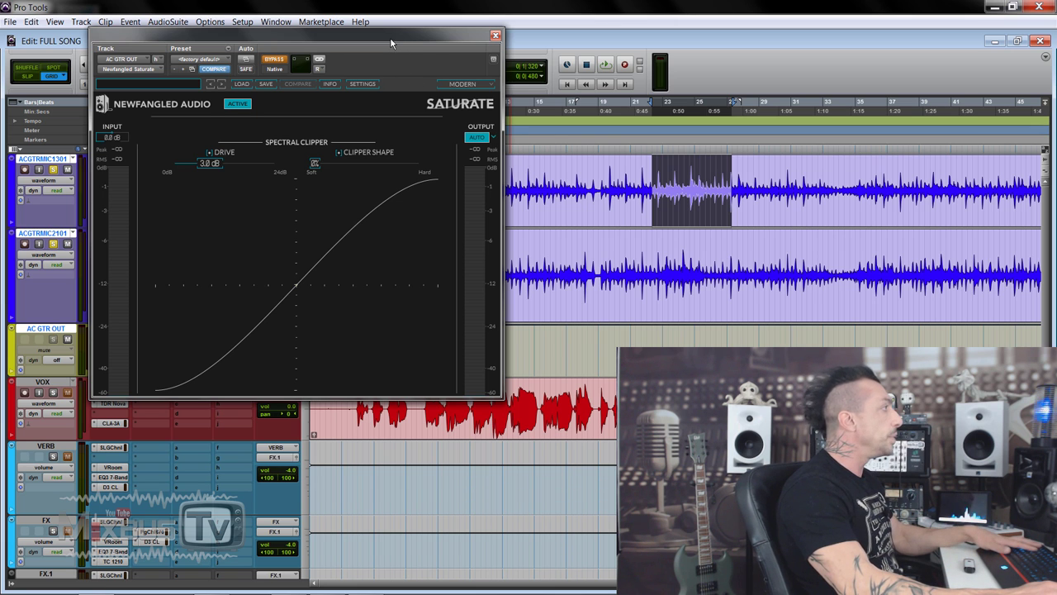
drag(390, 37, 435, 39)
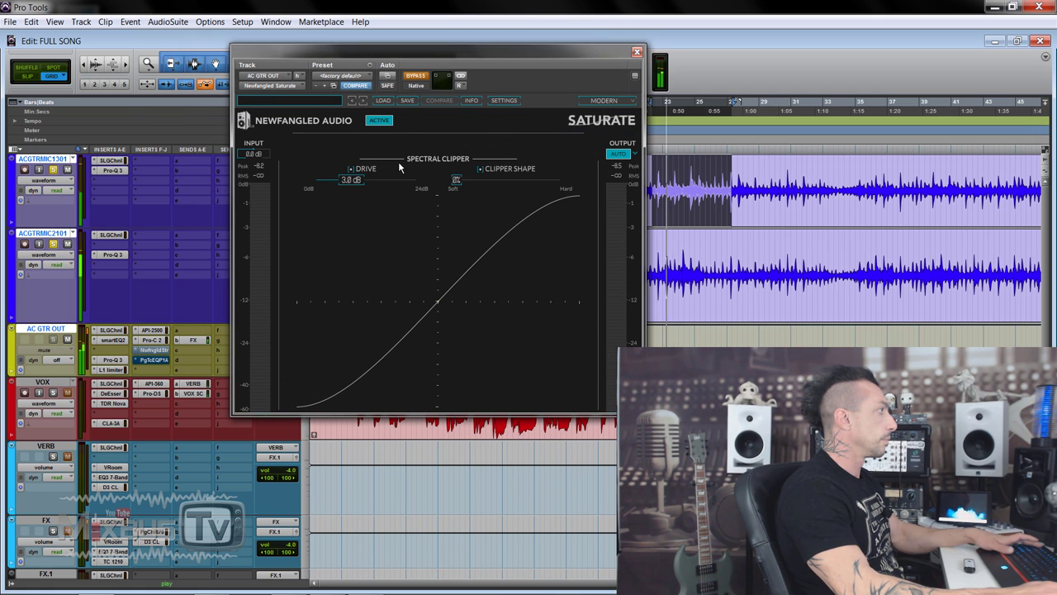
click(415, 75)
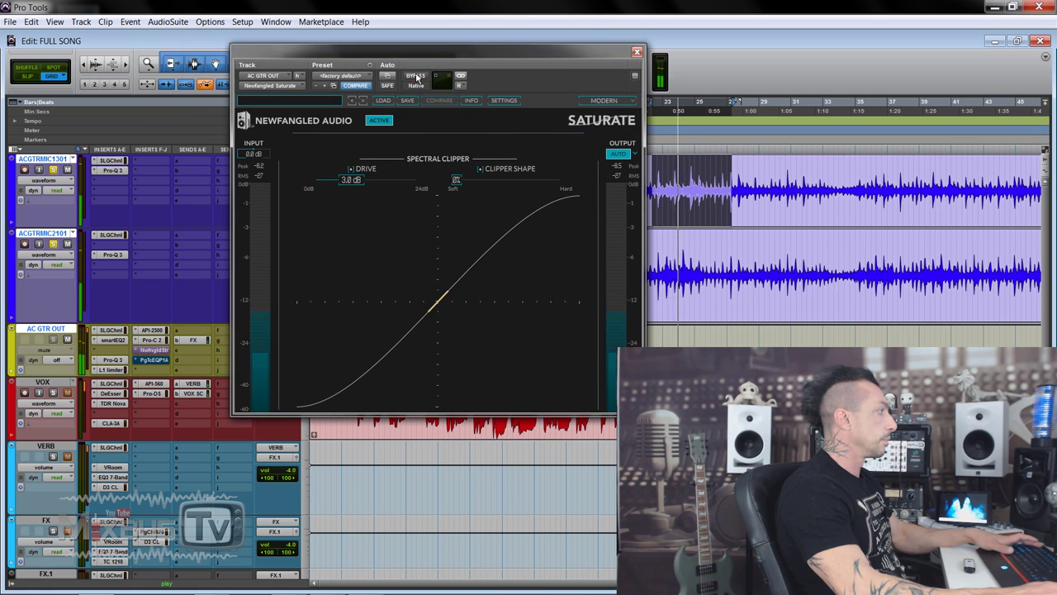
click(460, 85)
click(479, 89)
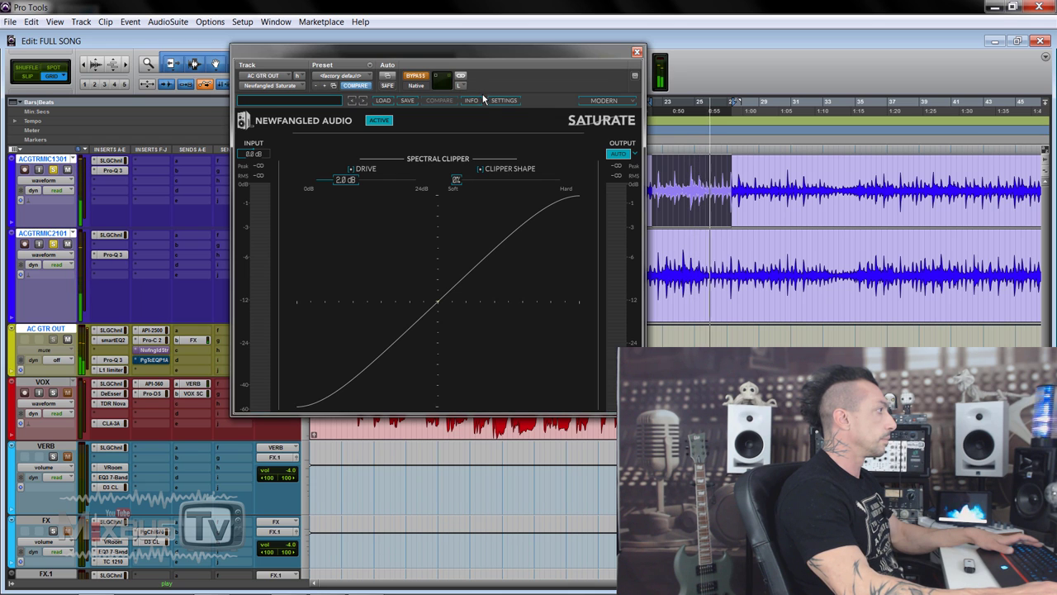
click(416, 76)
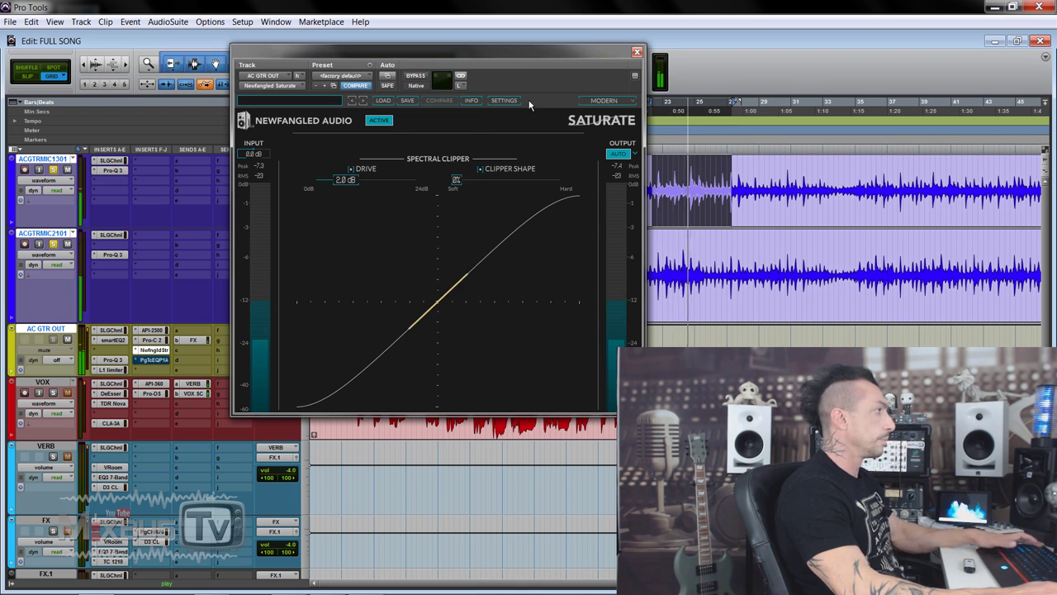
key(space)
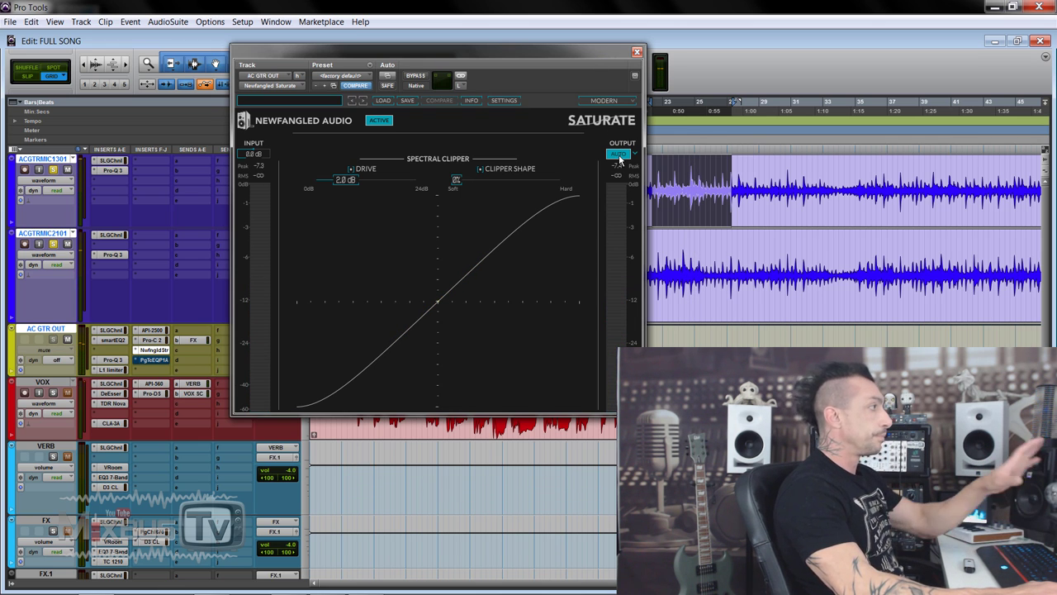
click(637, 51)
Open the PuigTec EQP1A on AC GTR OUT and compare it on versus bypassed during playback.
click(159, 361)
drag(351, 29, 376, 51)
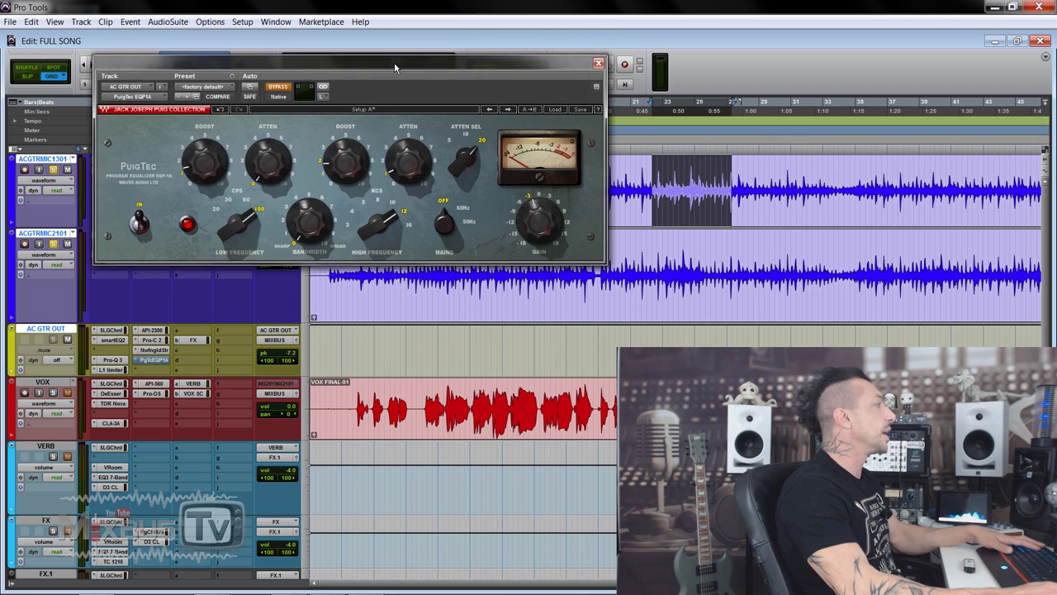
drag(395, 68, 390, 81)
key(space)
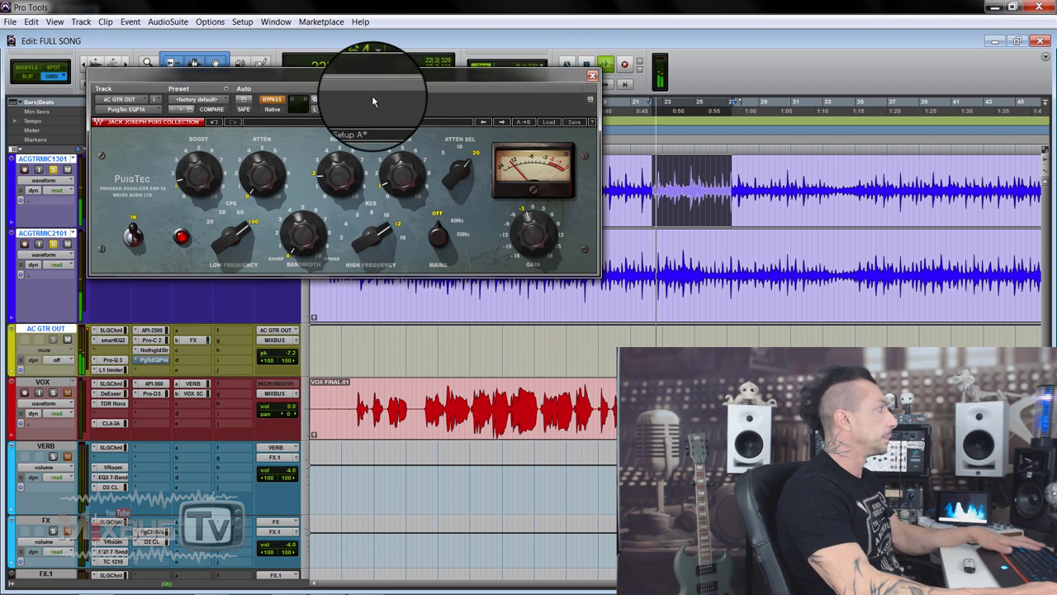
click(269, 103)
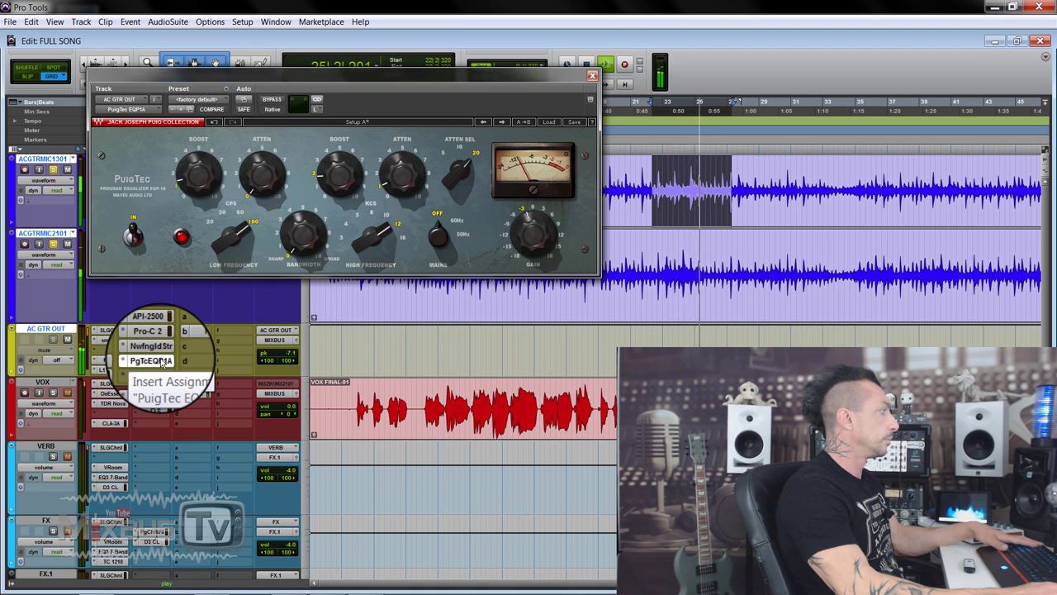
ctrl+click(151, 361)
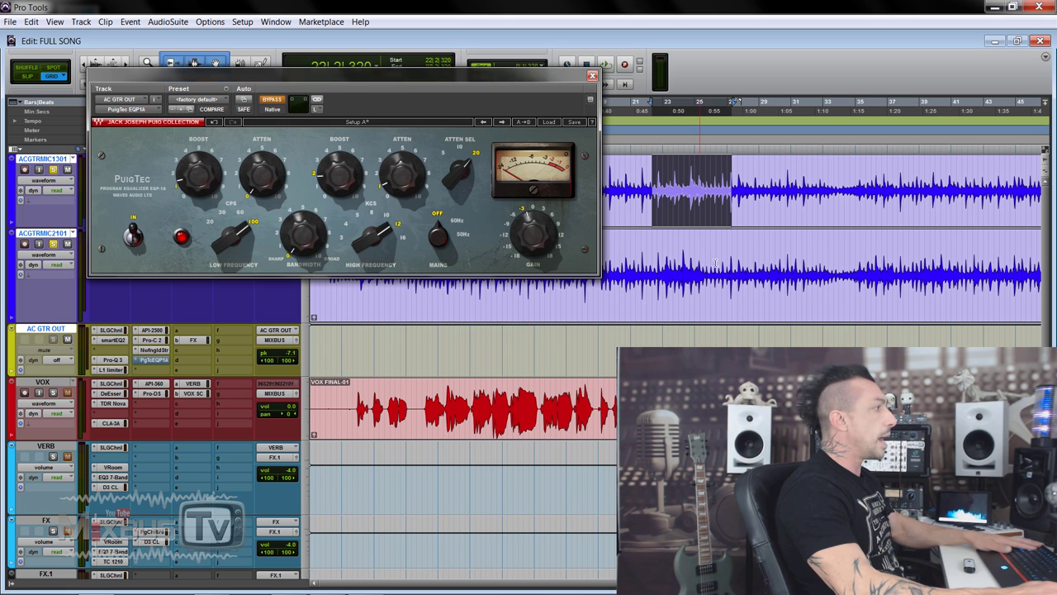
Replay a longer second-guitar passage, re-enable all bus plugins with Shift+A, stop, and close PuigTec.
drag(716, 264, 507, 297)
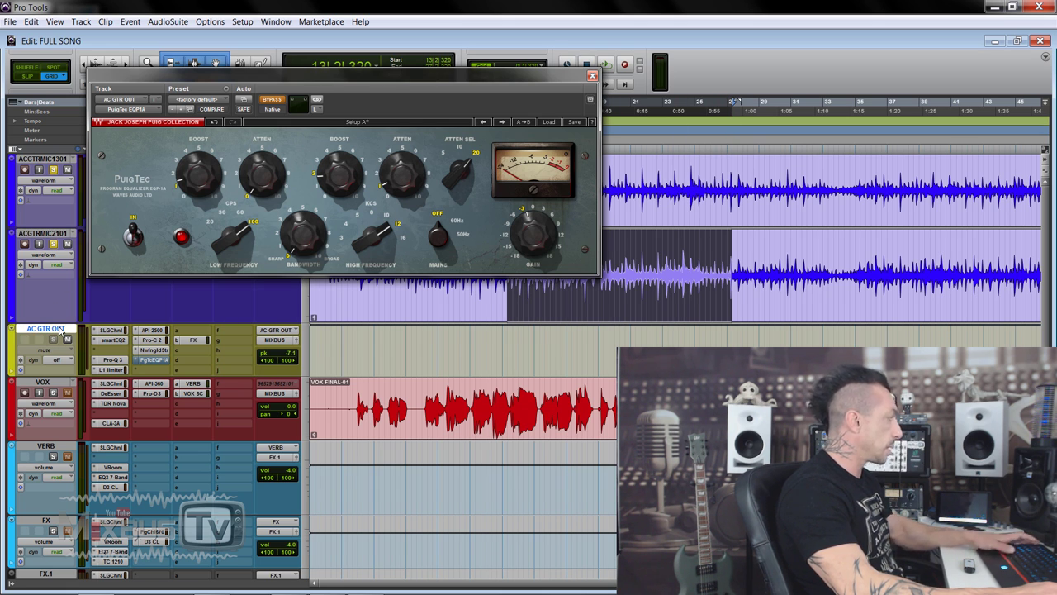
key(space)
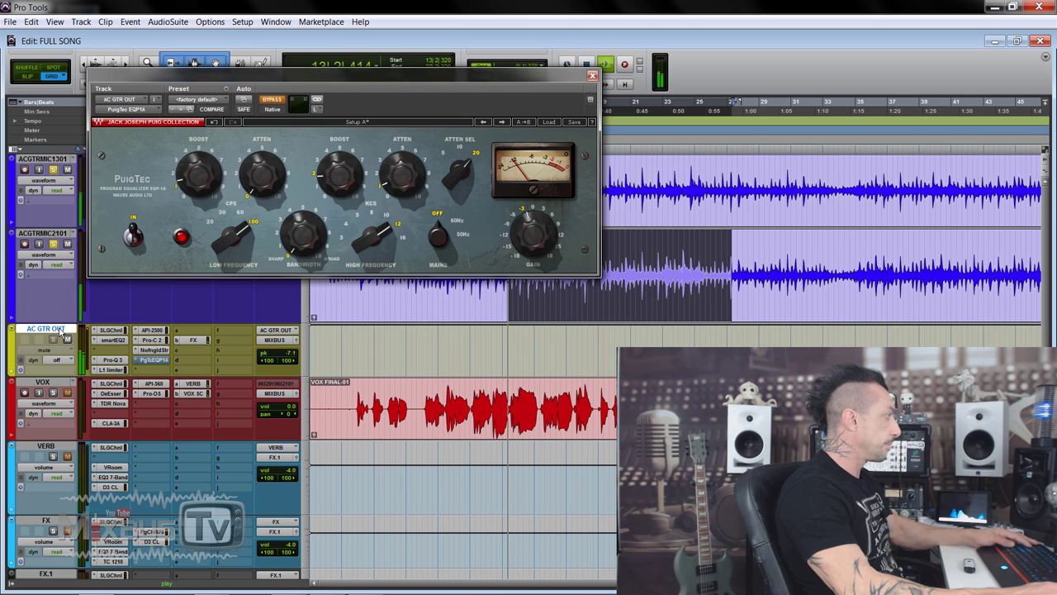
ctrl+click(145, 363)
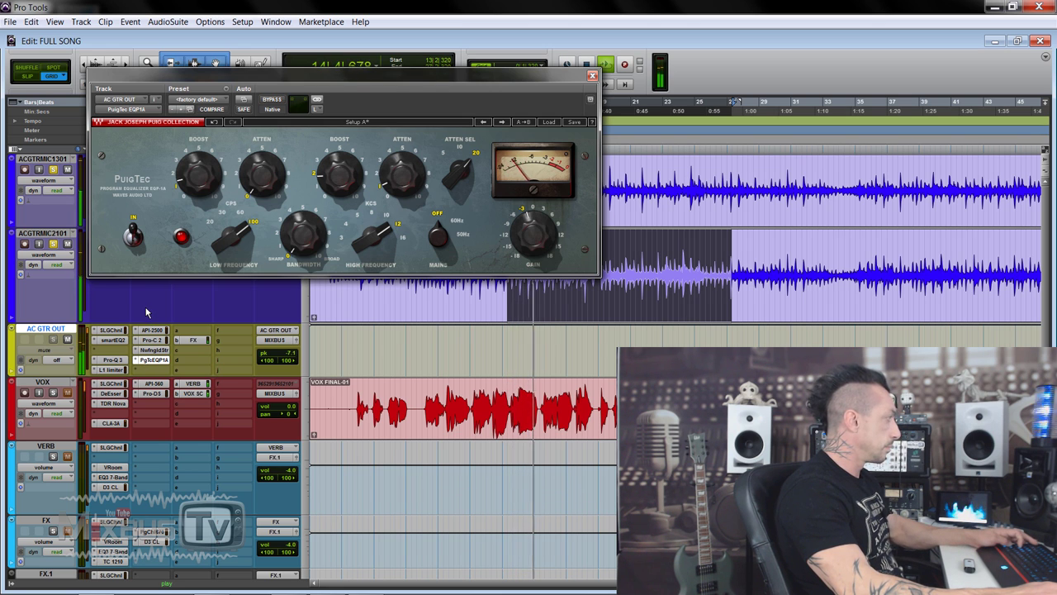
key(shift+a)
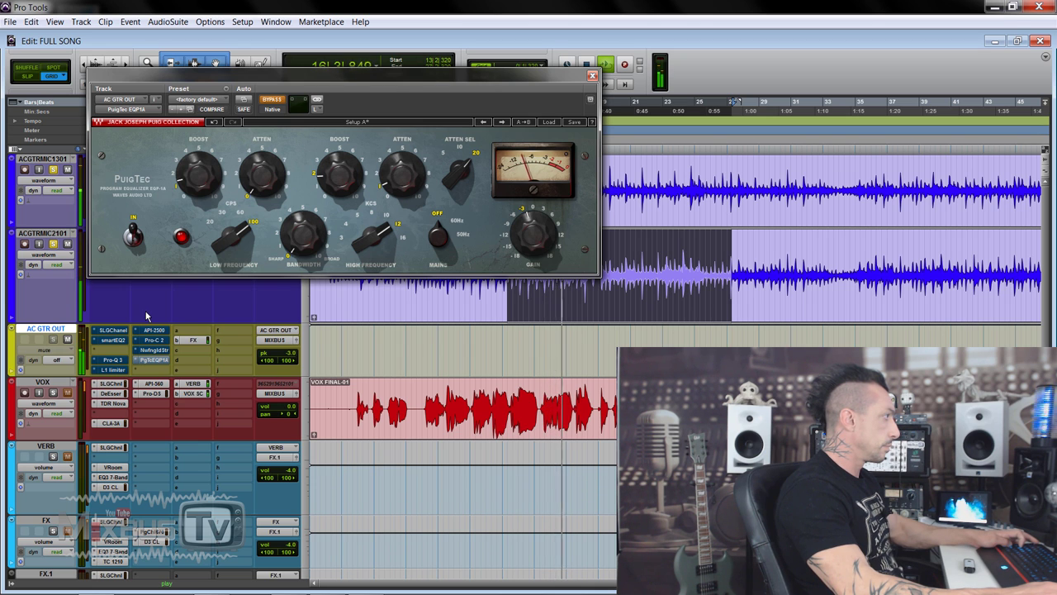
key(shift+a)
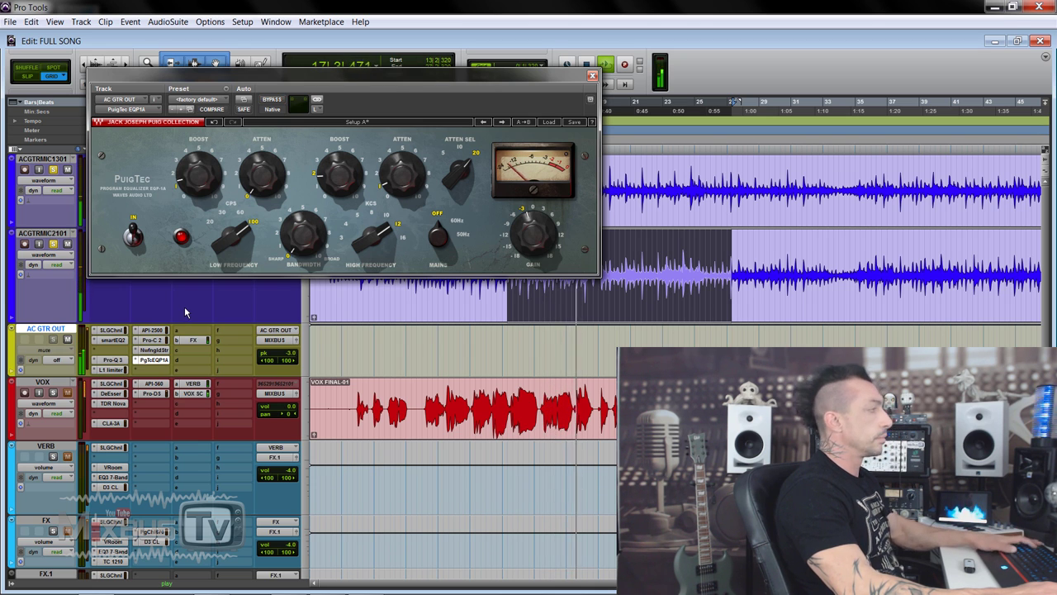
key(space)
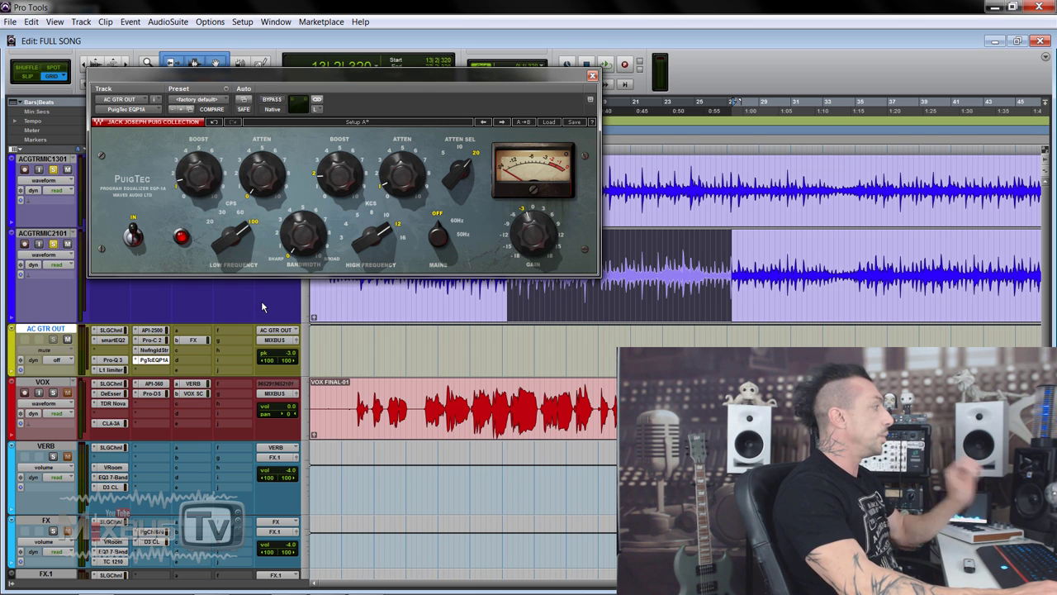
click(151, 360)
Check the AC GTR OUT bus's send b level to the FX return.
scroll(214, 347, down, 2)
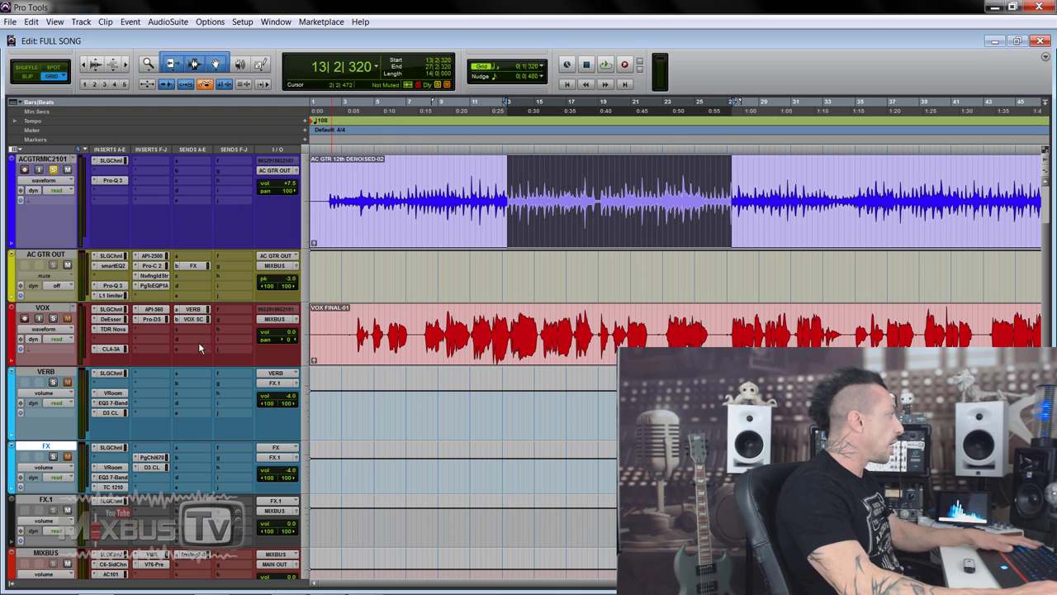
click(195, 268)
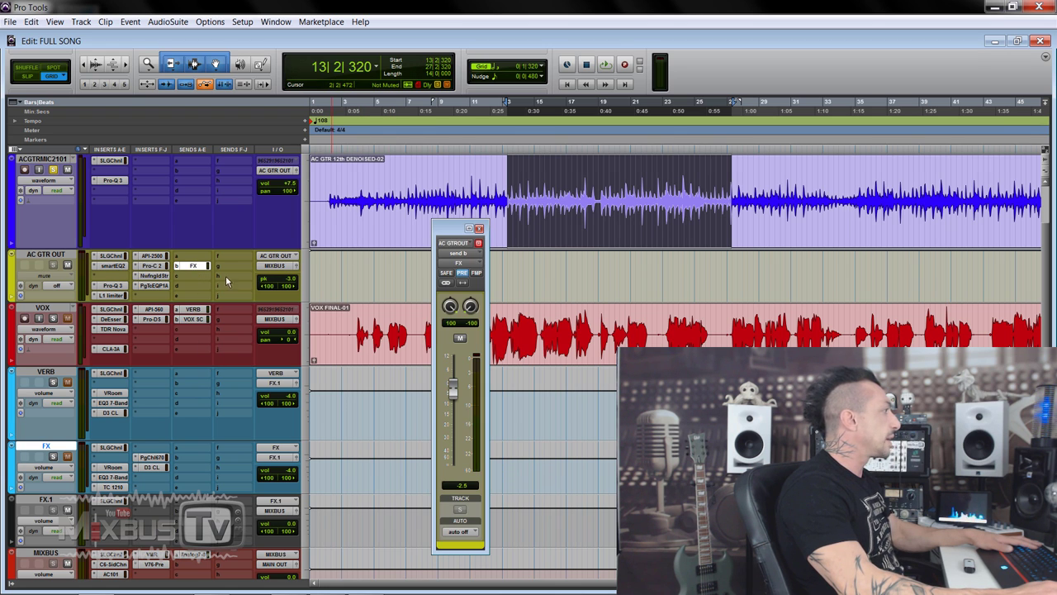
click(479, 230)
Solo the FX return and add an SSL G-Channel to an empty insert.
click(53, 457)
click(162, 477)
click(213, 512)
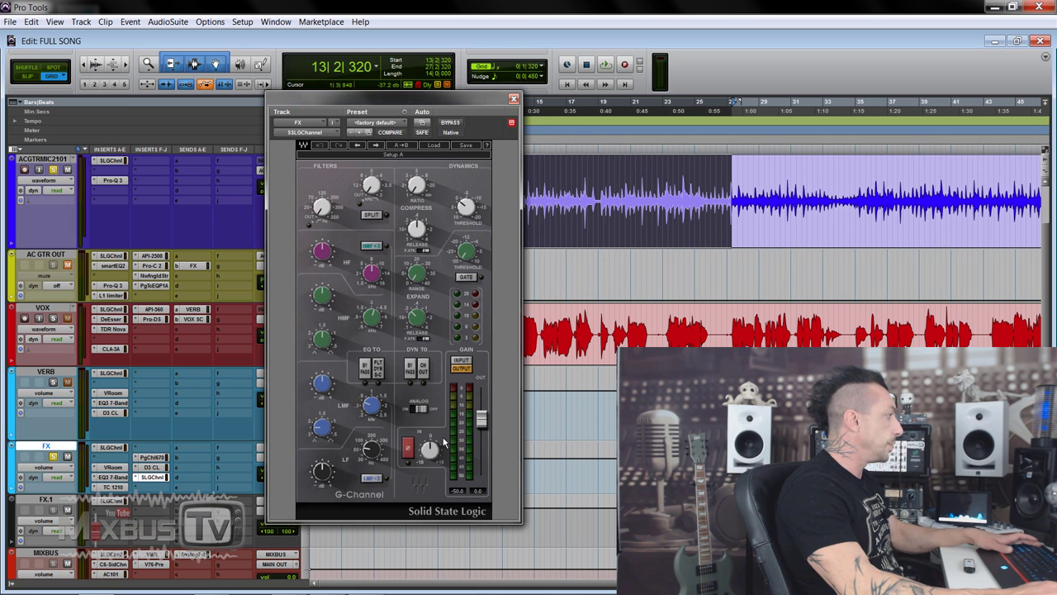
click(513, 99)
Play the mix while viewing the FX return's SSL G-Channel.
key(space)
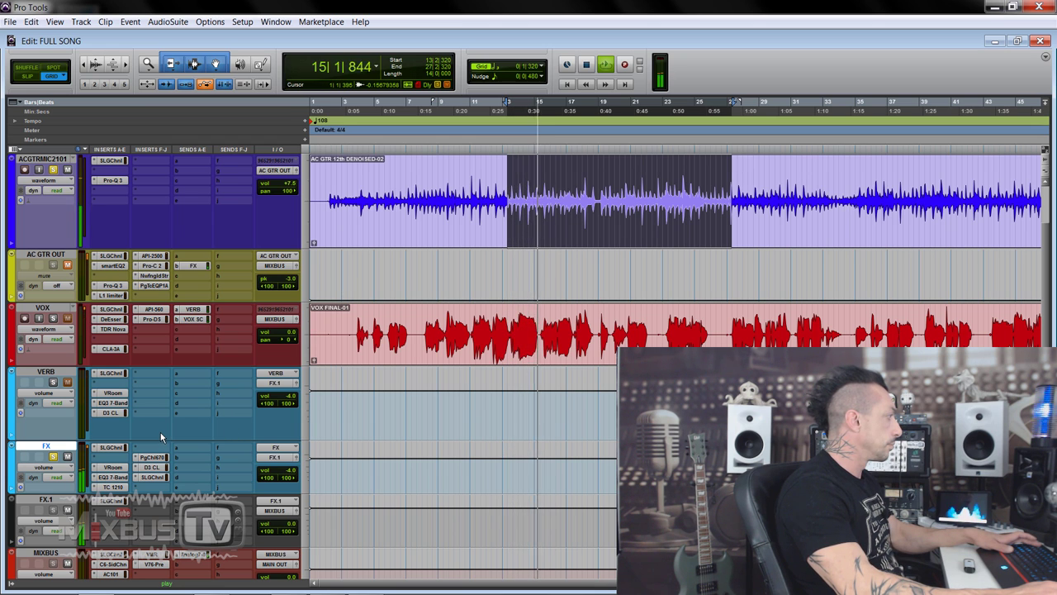
click(111, 447)
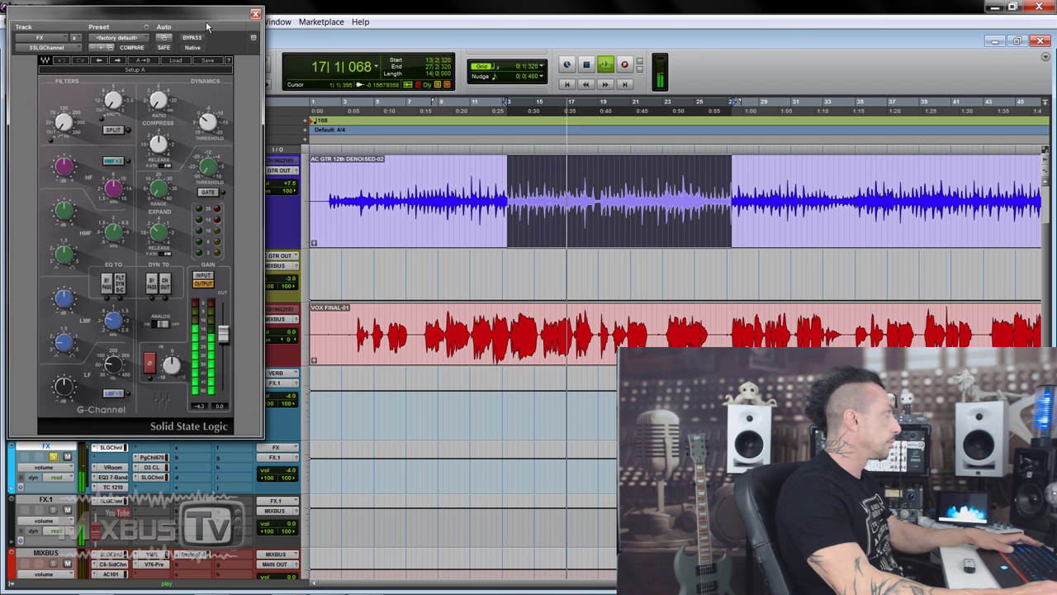
drag(165, 13, 248, 13)
key(space)
click(338, 13)
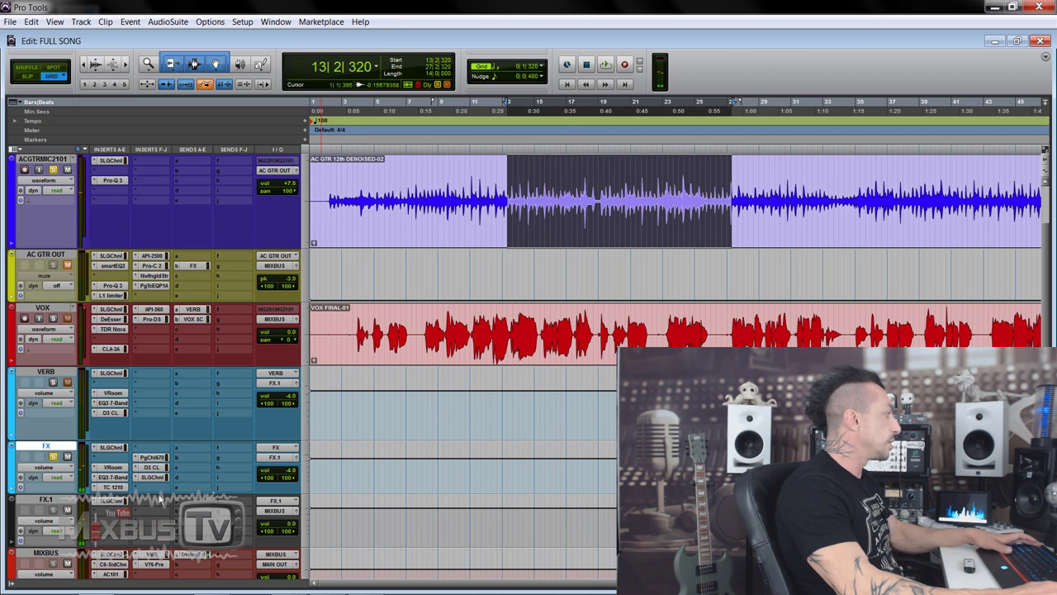
Audition the FX return's ValhallaRoom reverb during playback.
click(113, 467)
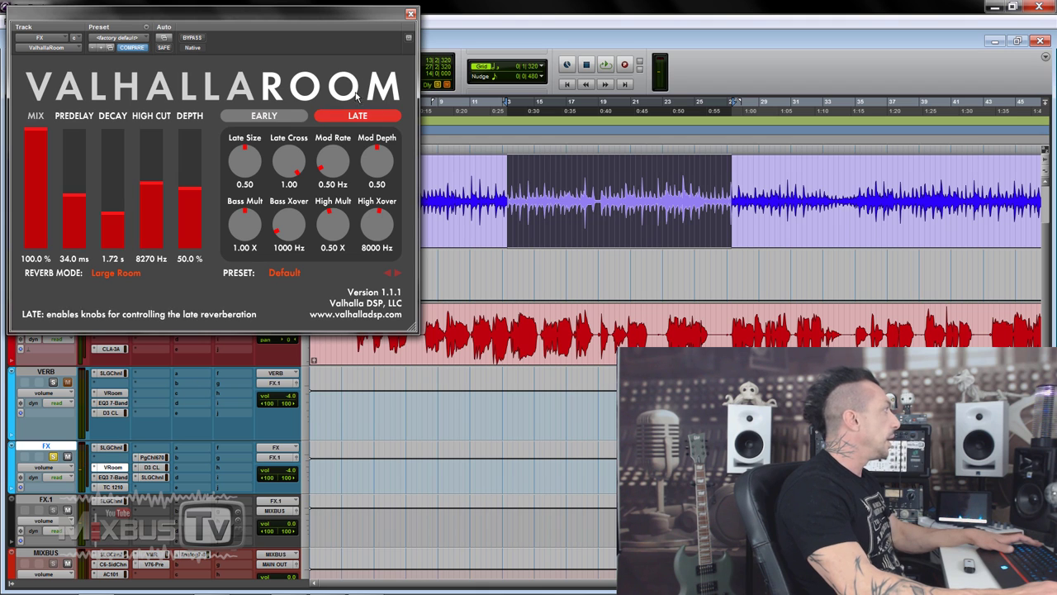
key(space)
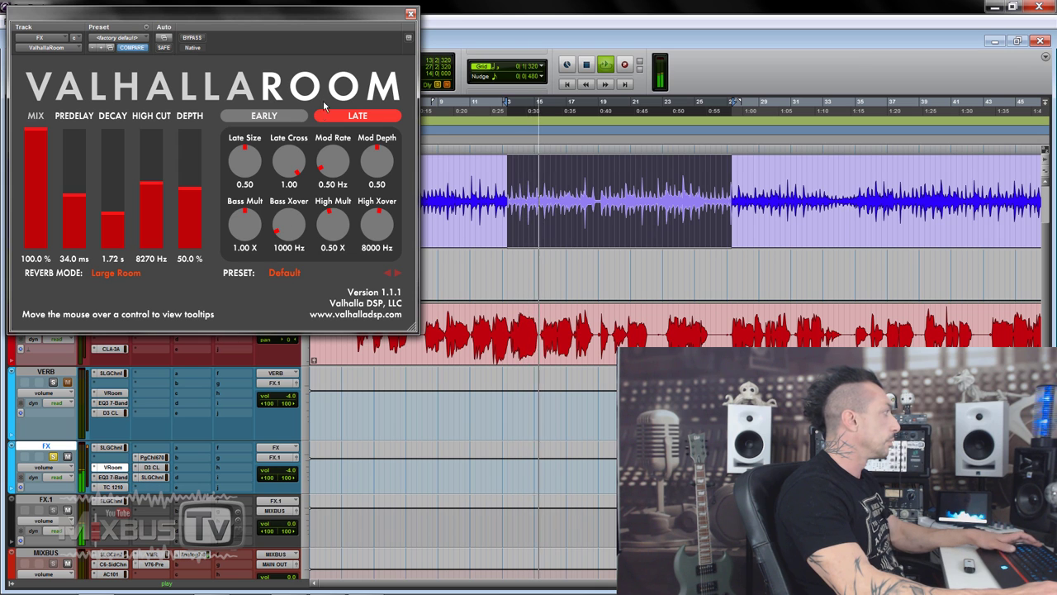
key(space)
click(410, 13)
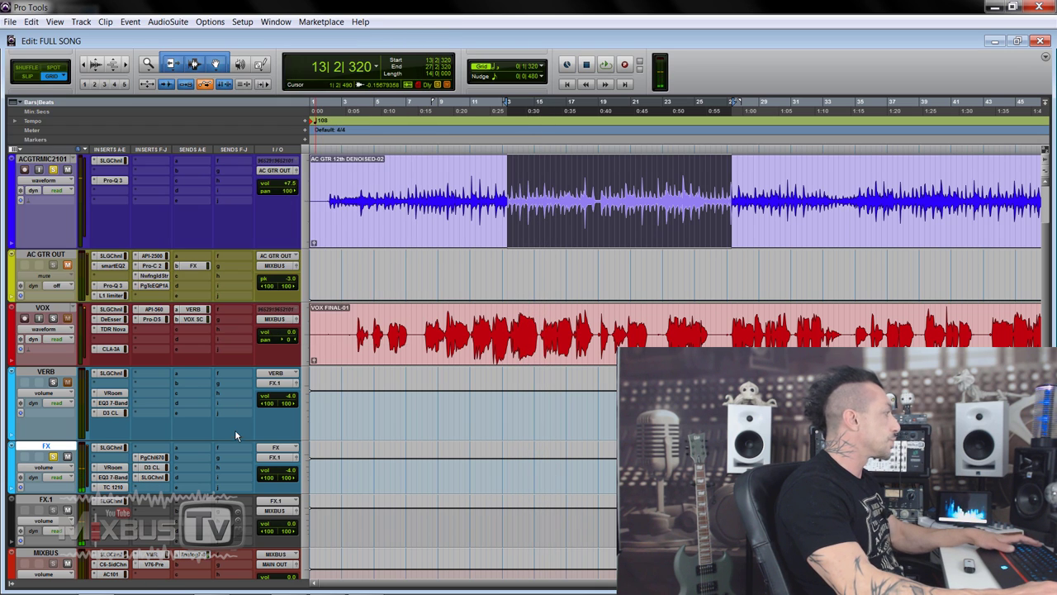
Bring up the FX return's TC 1210 Spatial Expander window.
click(121, 479)
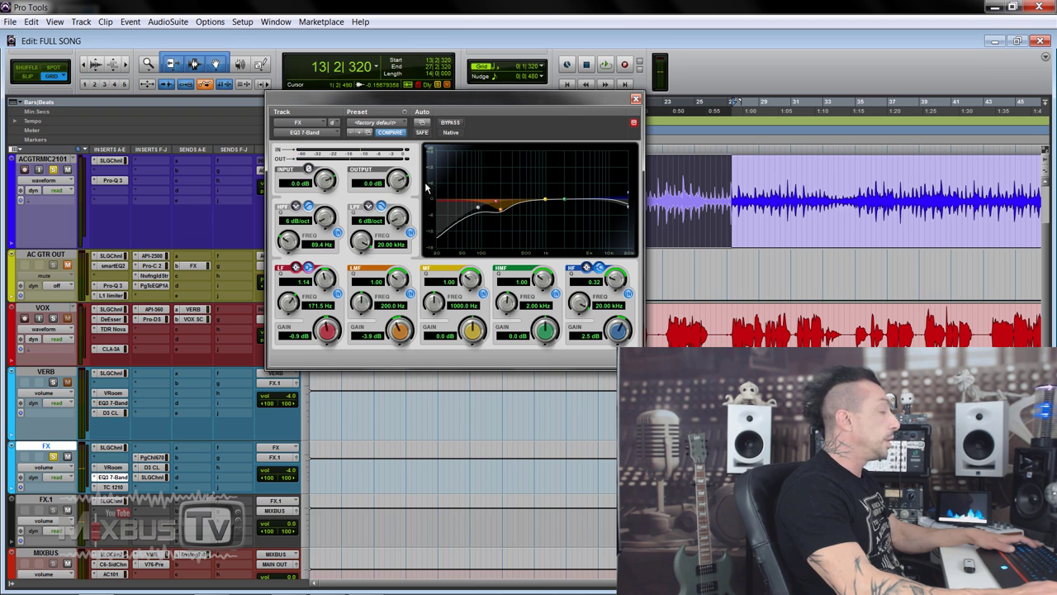
click(113, 487)
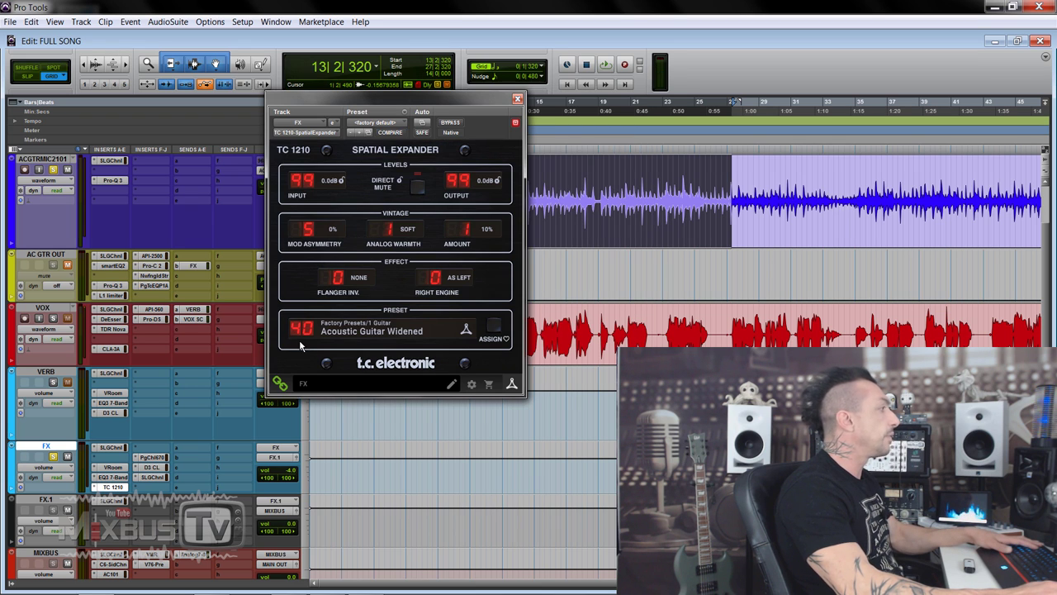
drag(438, 103, 394, 109)
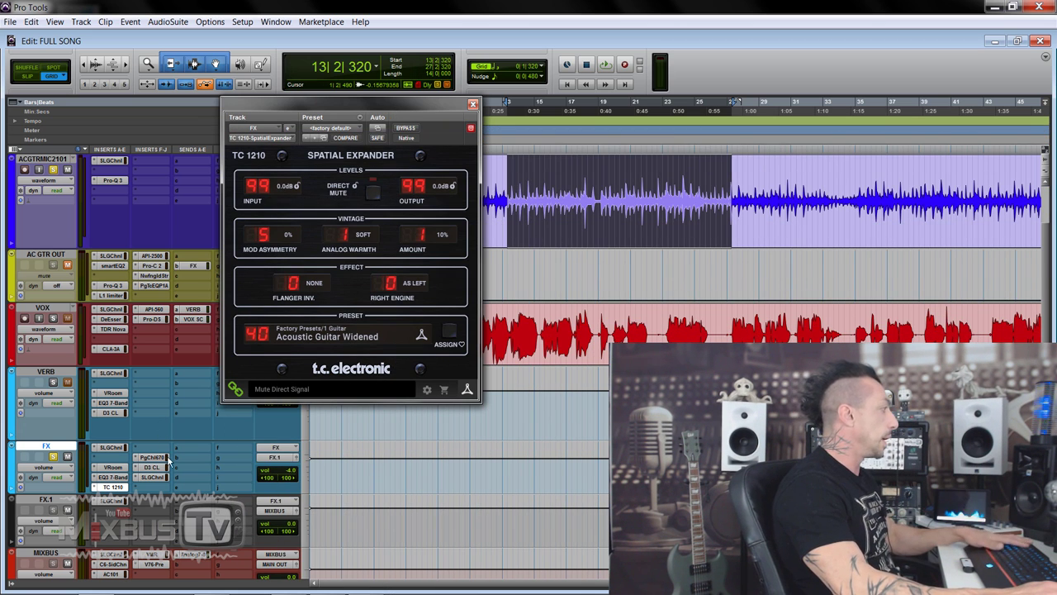
Compare the Spatial Expander in and out of bypass during playback, leaving it bypassed.
key(space)
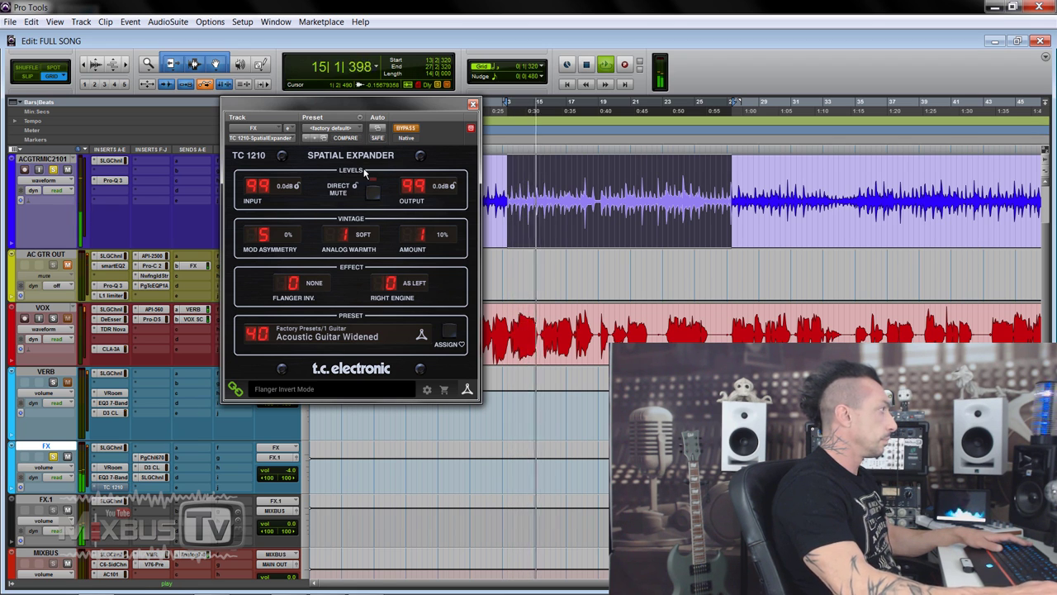
click(405, 130)
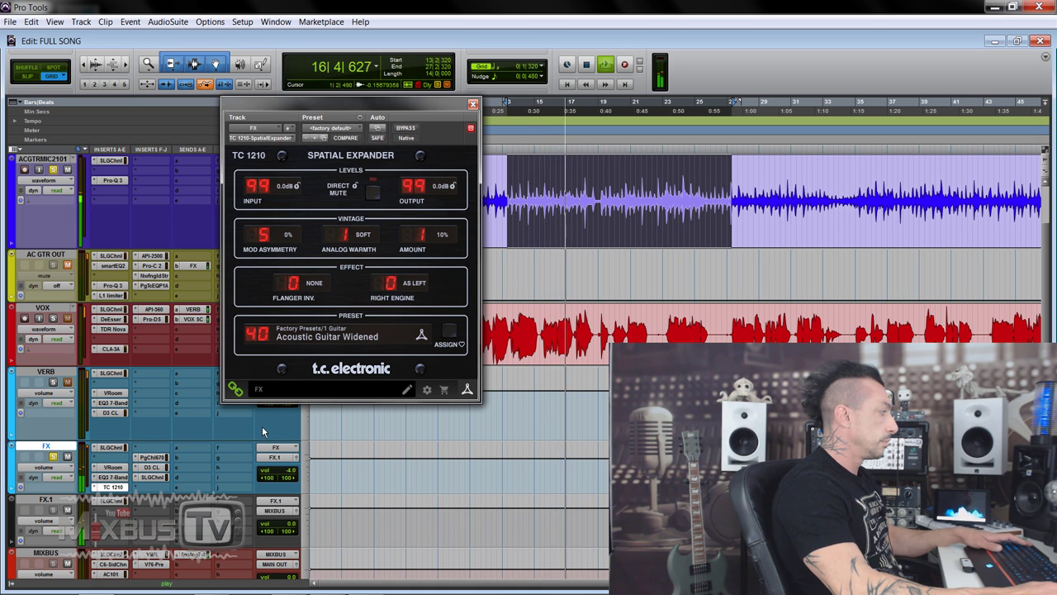
click(405, 128)
key(space)
click(473, 104)
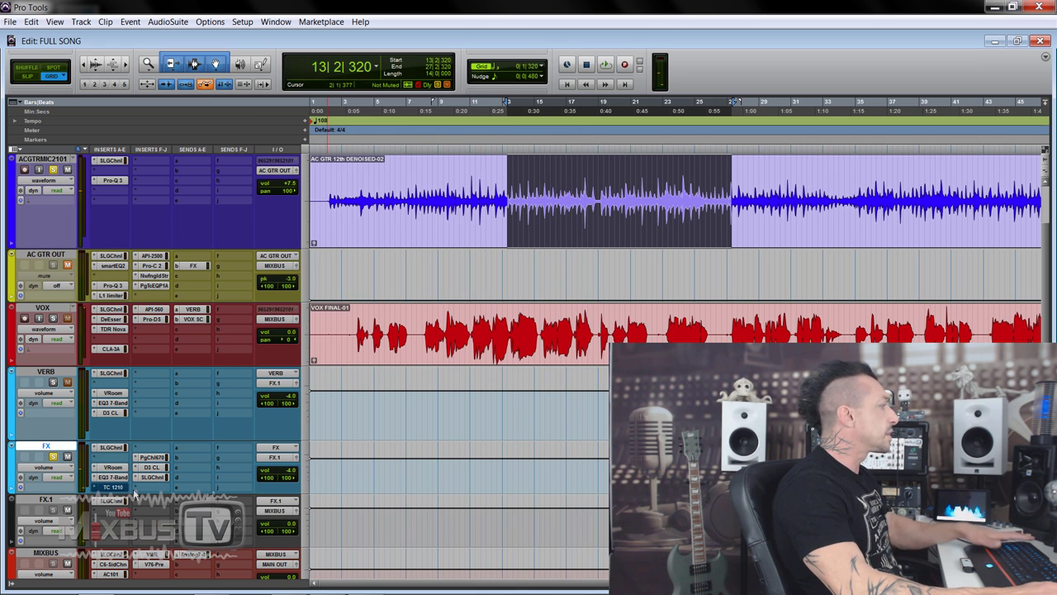
click(120, 487)
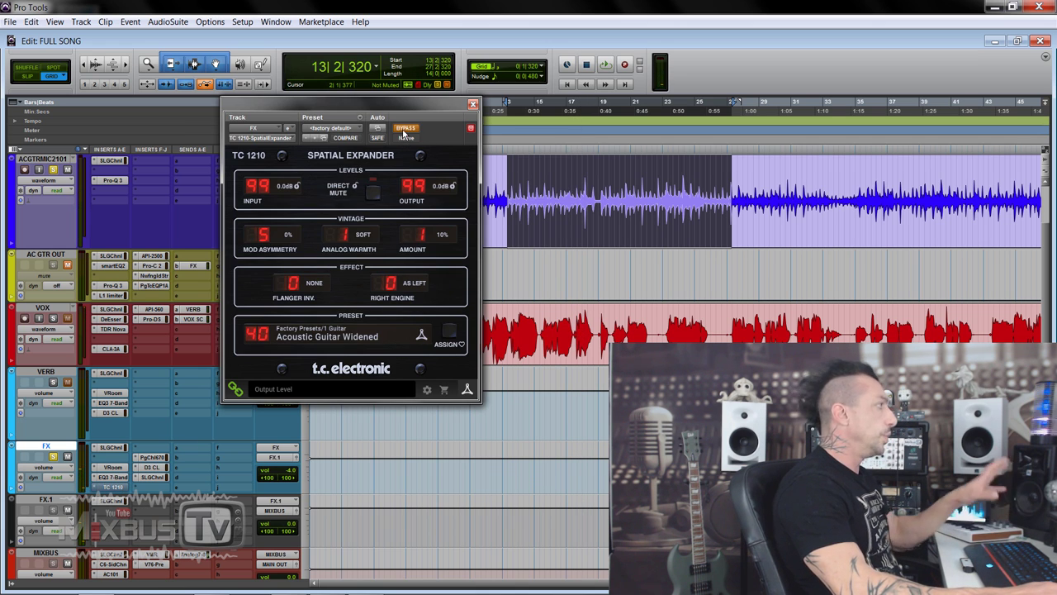
click(473, 105)
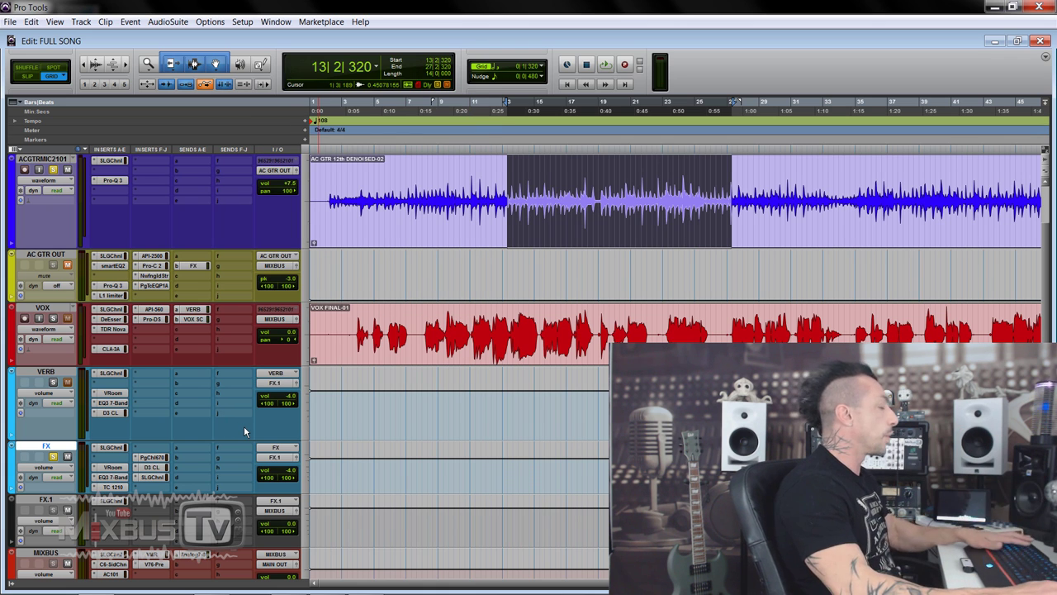
Open the FX return's PuigChild 670 and glance at its EQ3 7-Band.
click(153, 458)
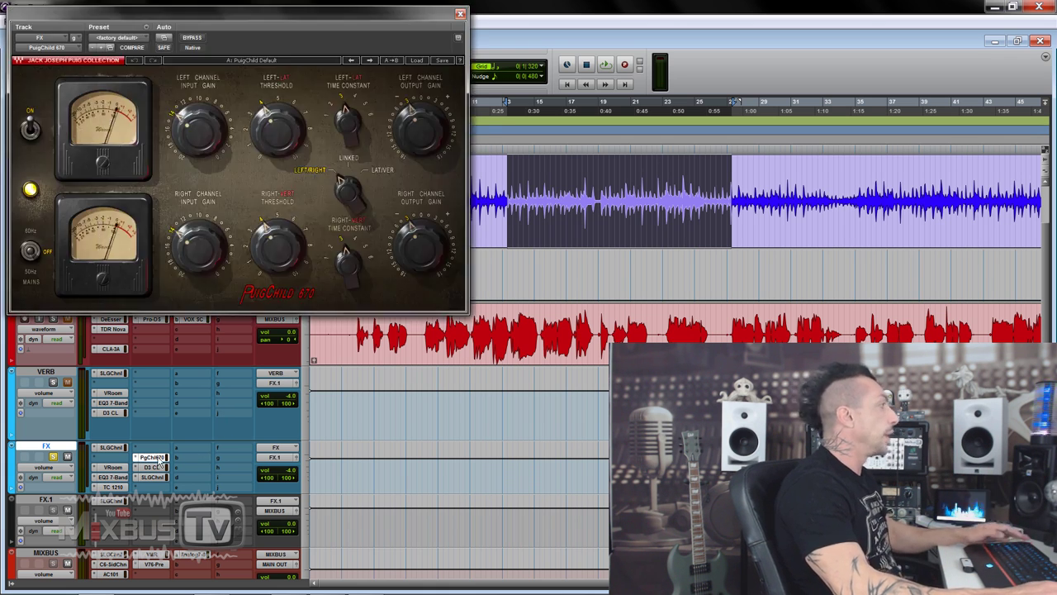
drag(338, 21, 391, 26)
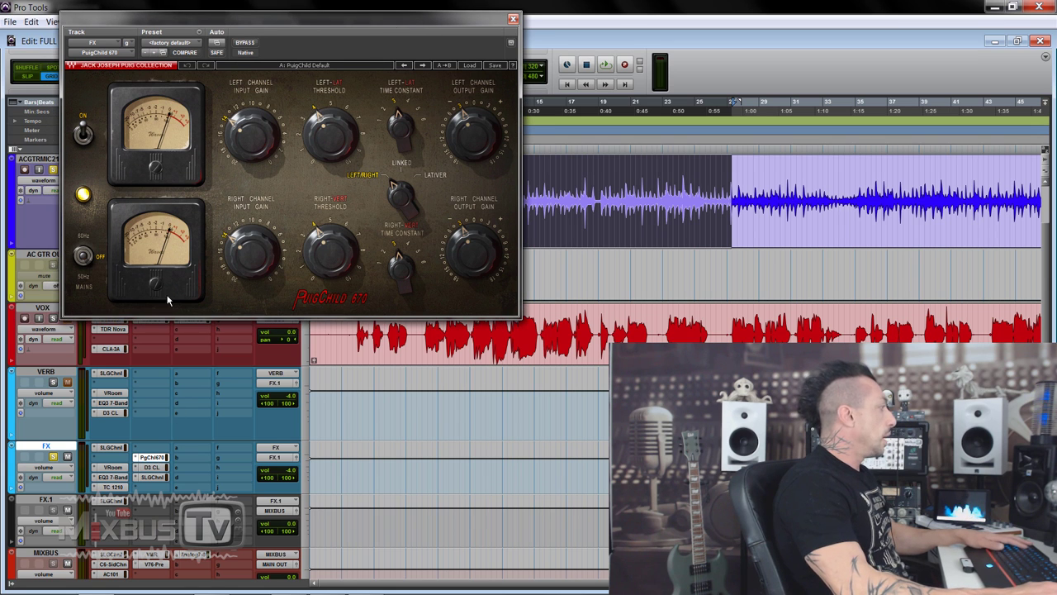
click(116, 477)
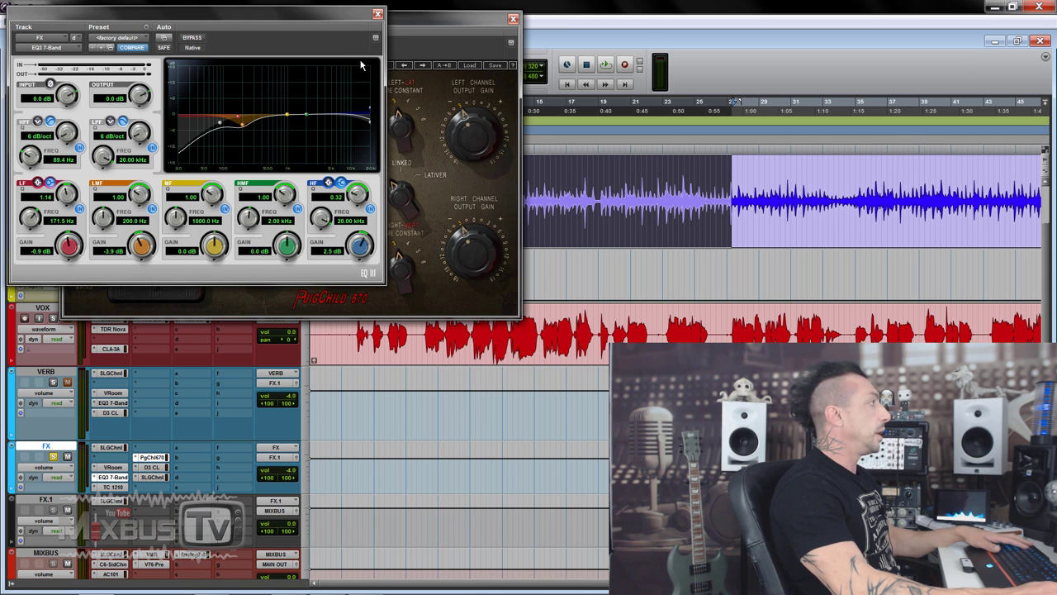
Start playback and switch the PuigChild 670 out of bypass.
click(378, 15)
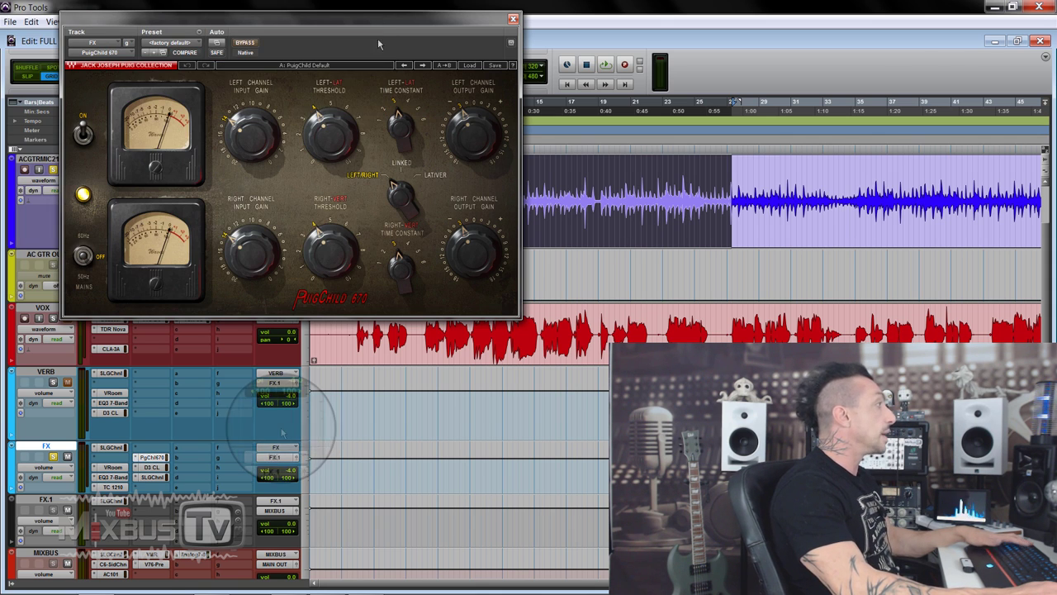
key(space)
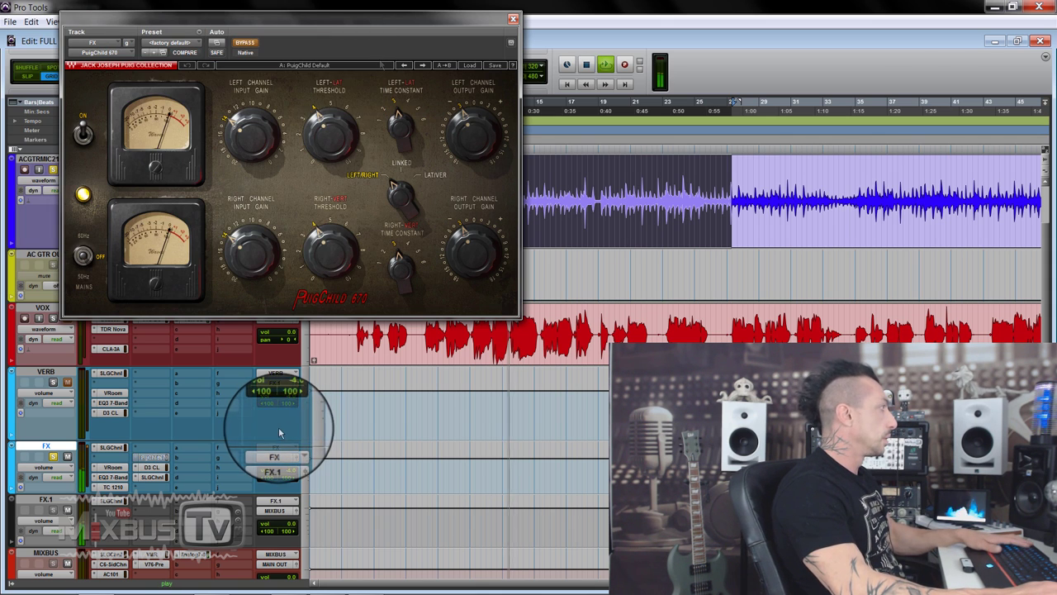
click(244, 43)
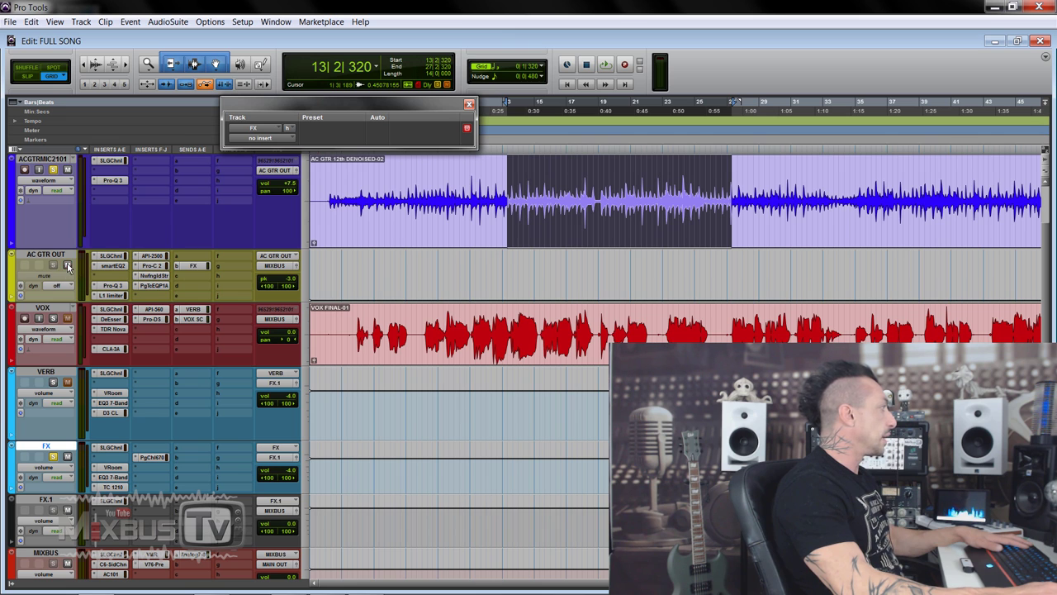
Play the FULL SONG mix from bar 13 with the complete FX chain.
key(space)
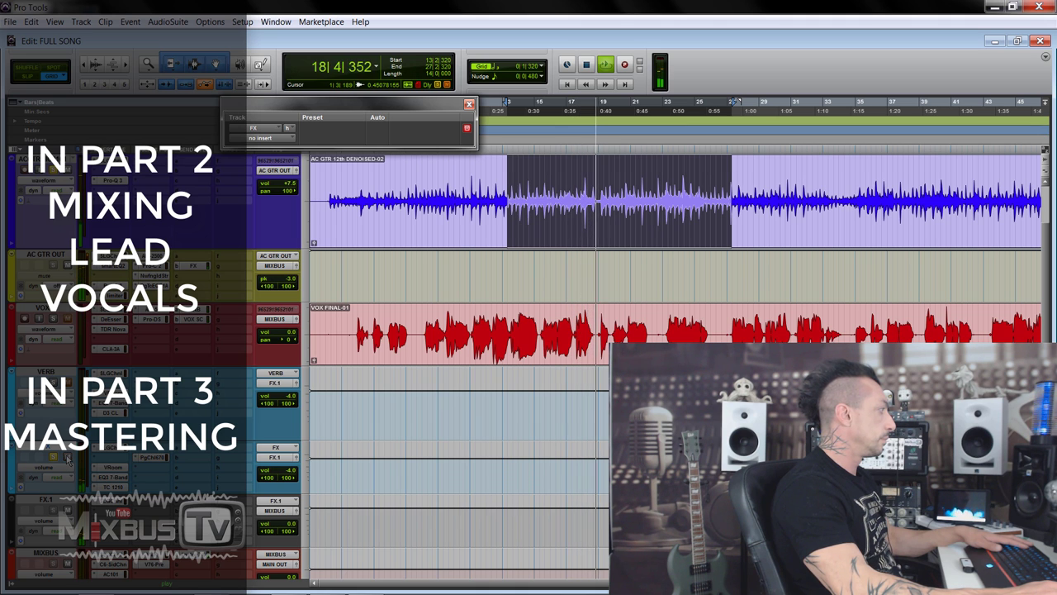
Stop playback and zoom out with R to show the whole song.
key(space)
key(r)
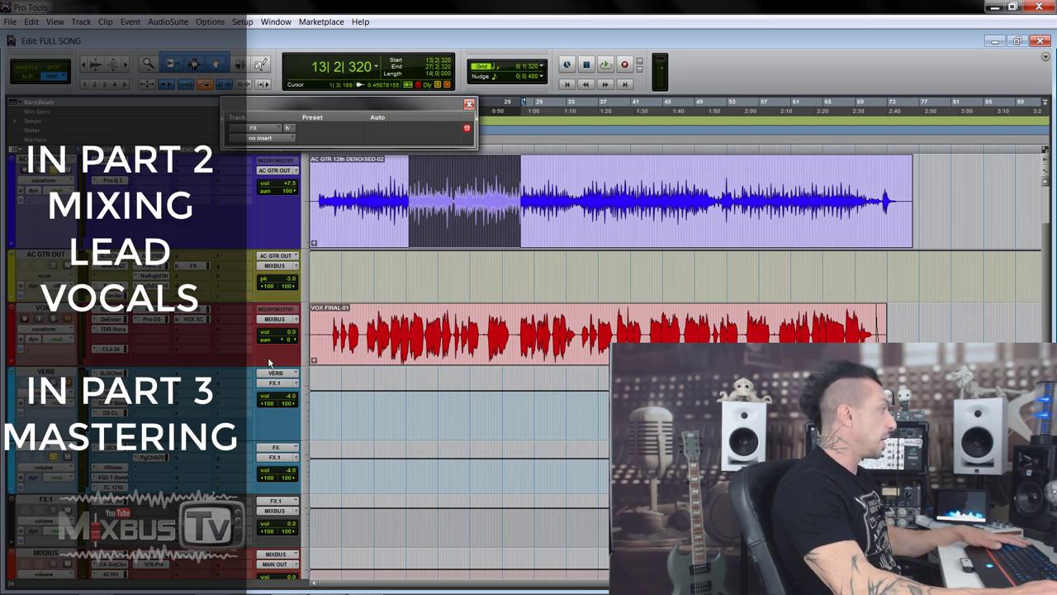